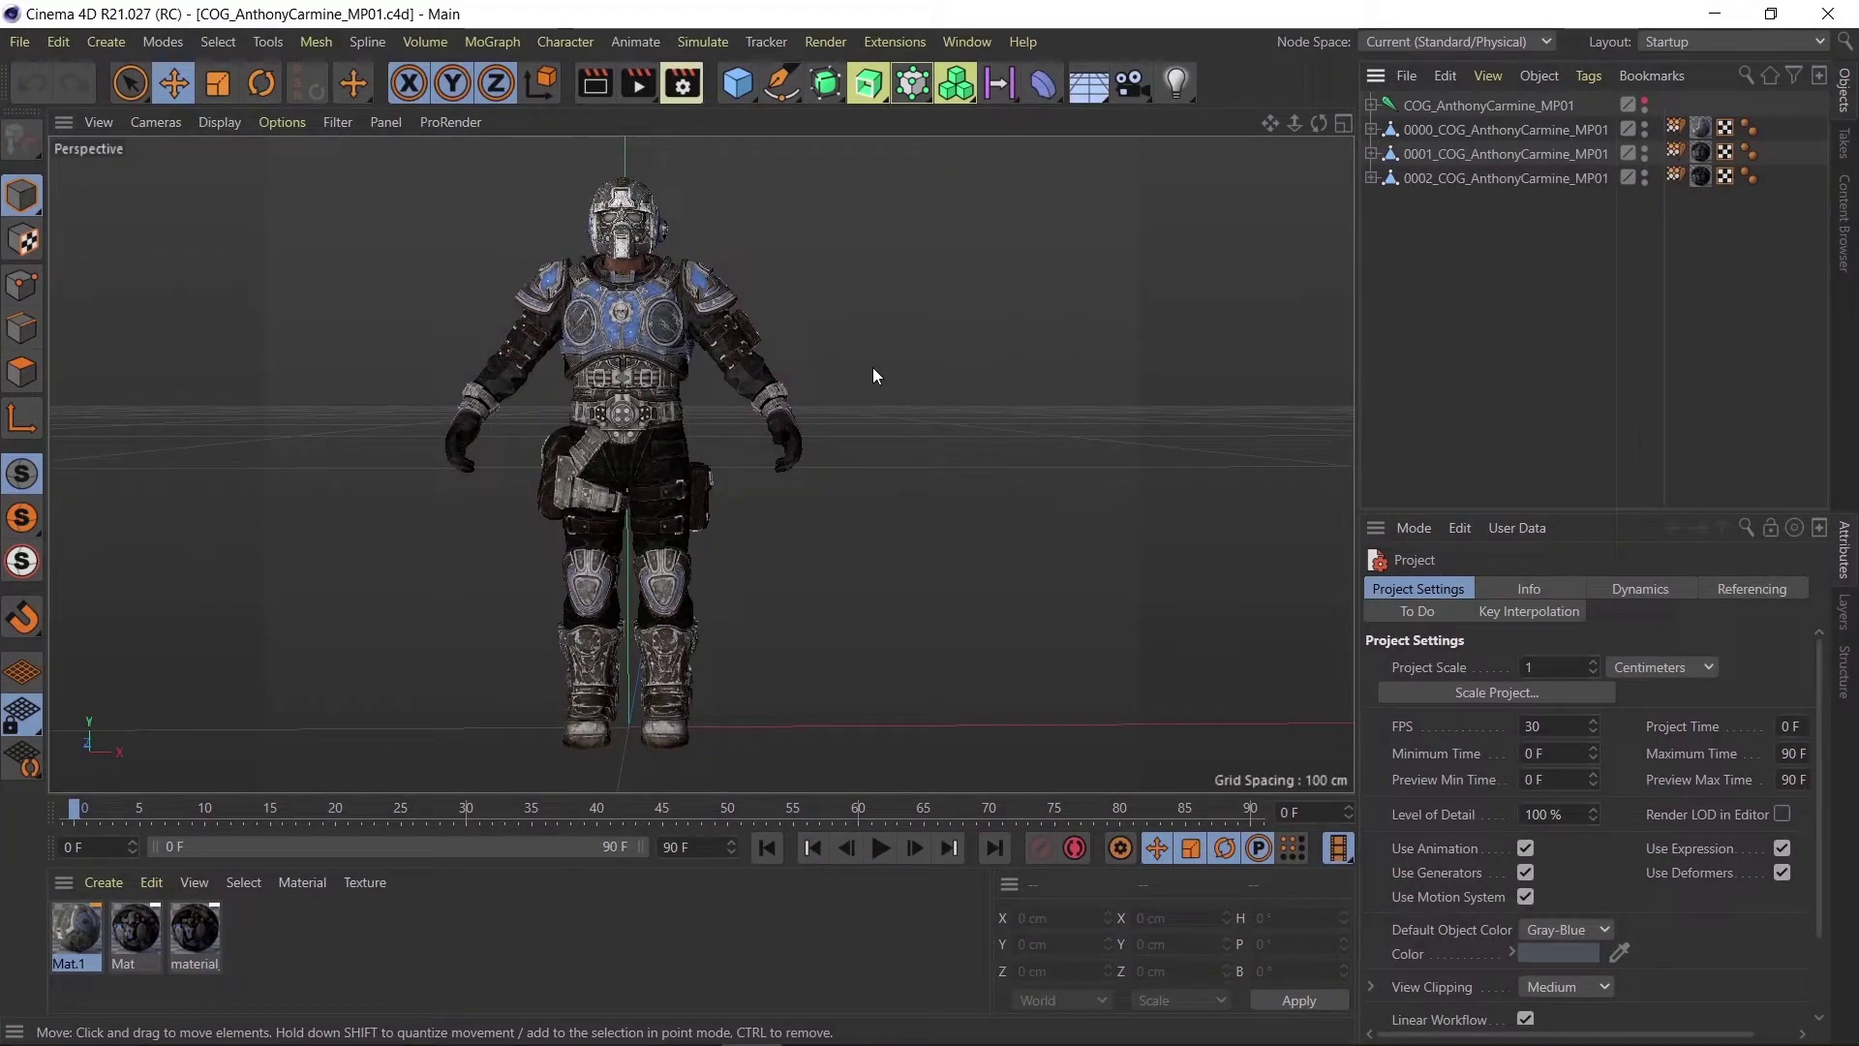
Frame the whole COG Carmine soldier in the perspective viewport with Frame All (H).
{"action": "key", "text": "h"}
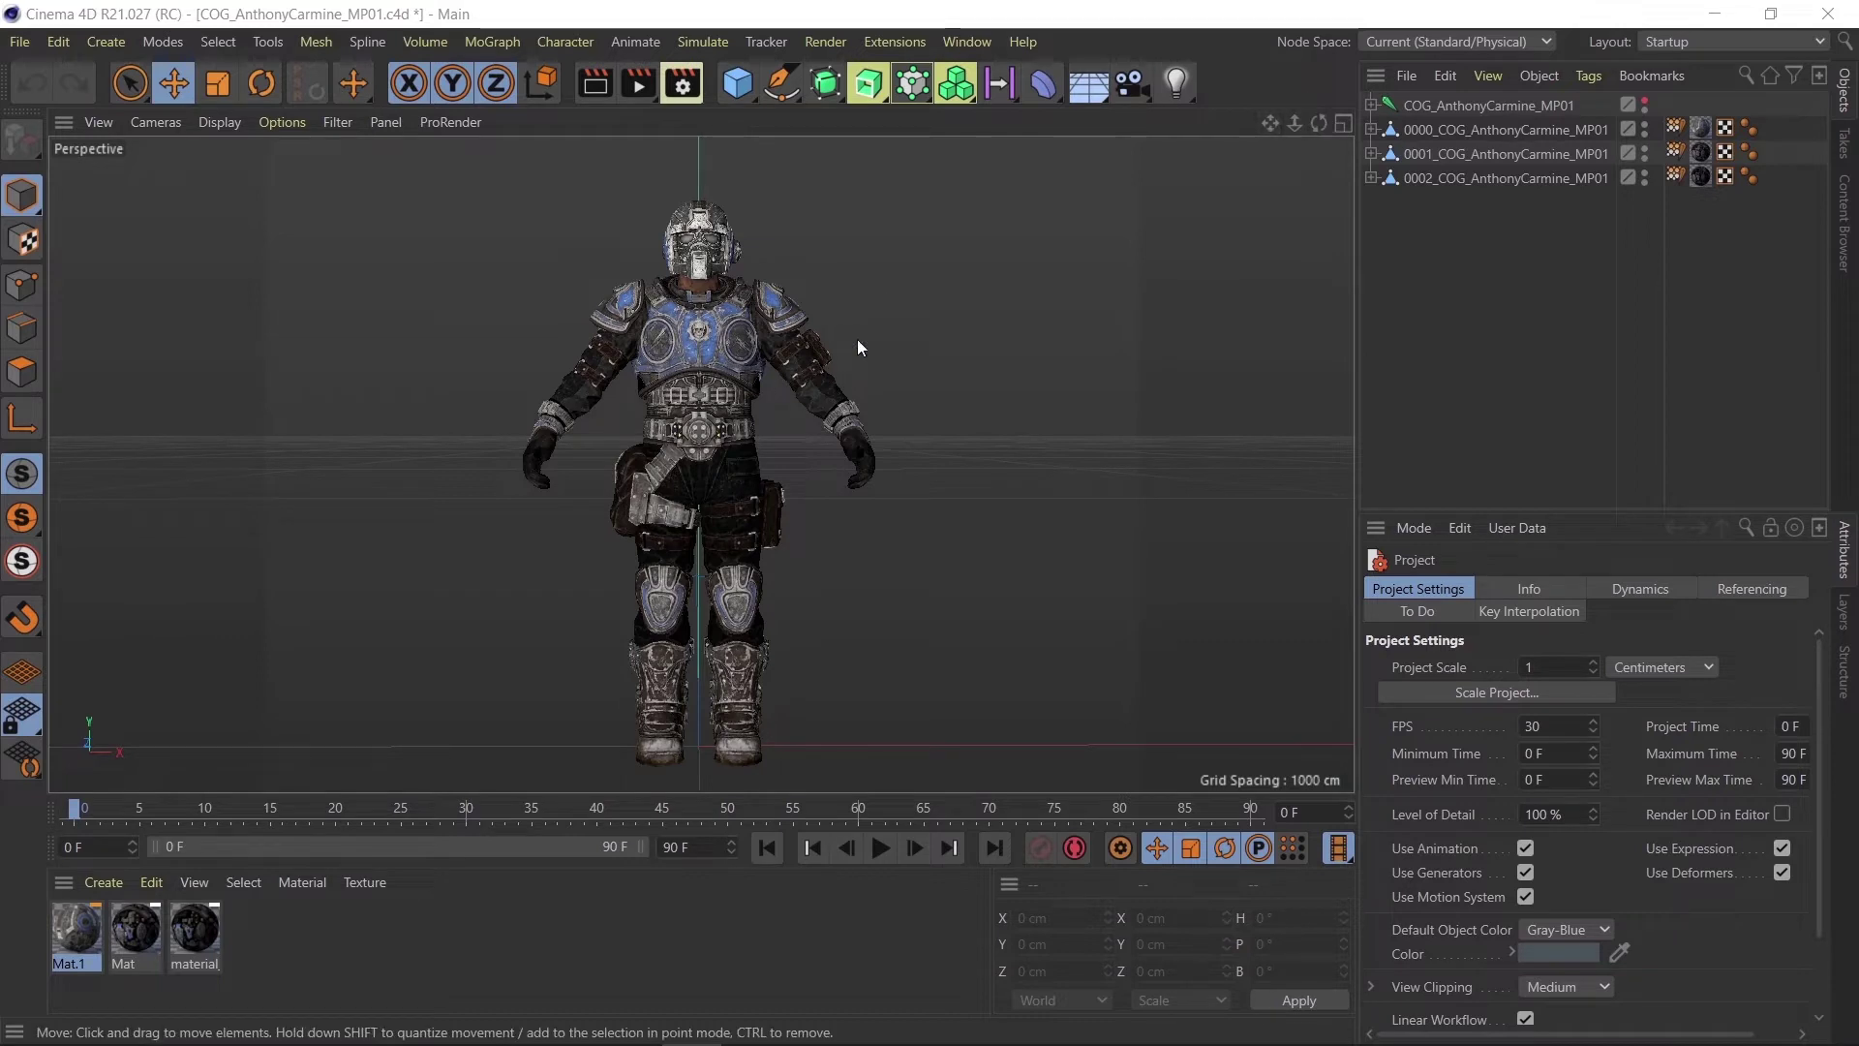
{"action": "mouse_move", "coordinate": [1271, 122]}
{"action": "left_mouse_down"}
{"action": "mouse_move", "coordinate": [1245, 102]}
{"action": "mouse_move", "coordinate": [1311, 133]}
{"action": "mouse_move", "coordinate": [701, 464]}
{"action": "mouse_move", "coordinate": [717, 466]}
{"action": "left_mouse_up"}
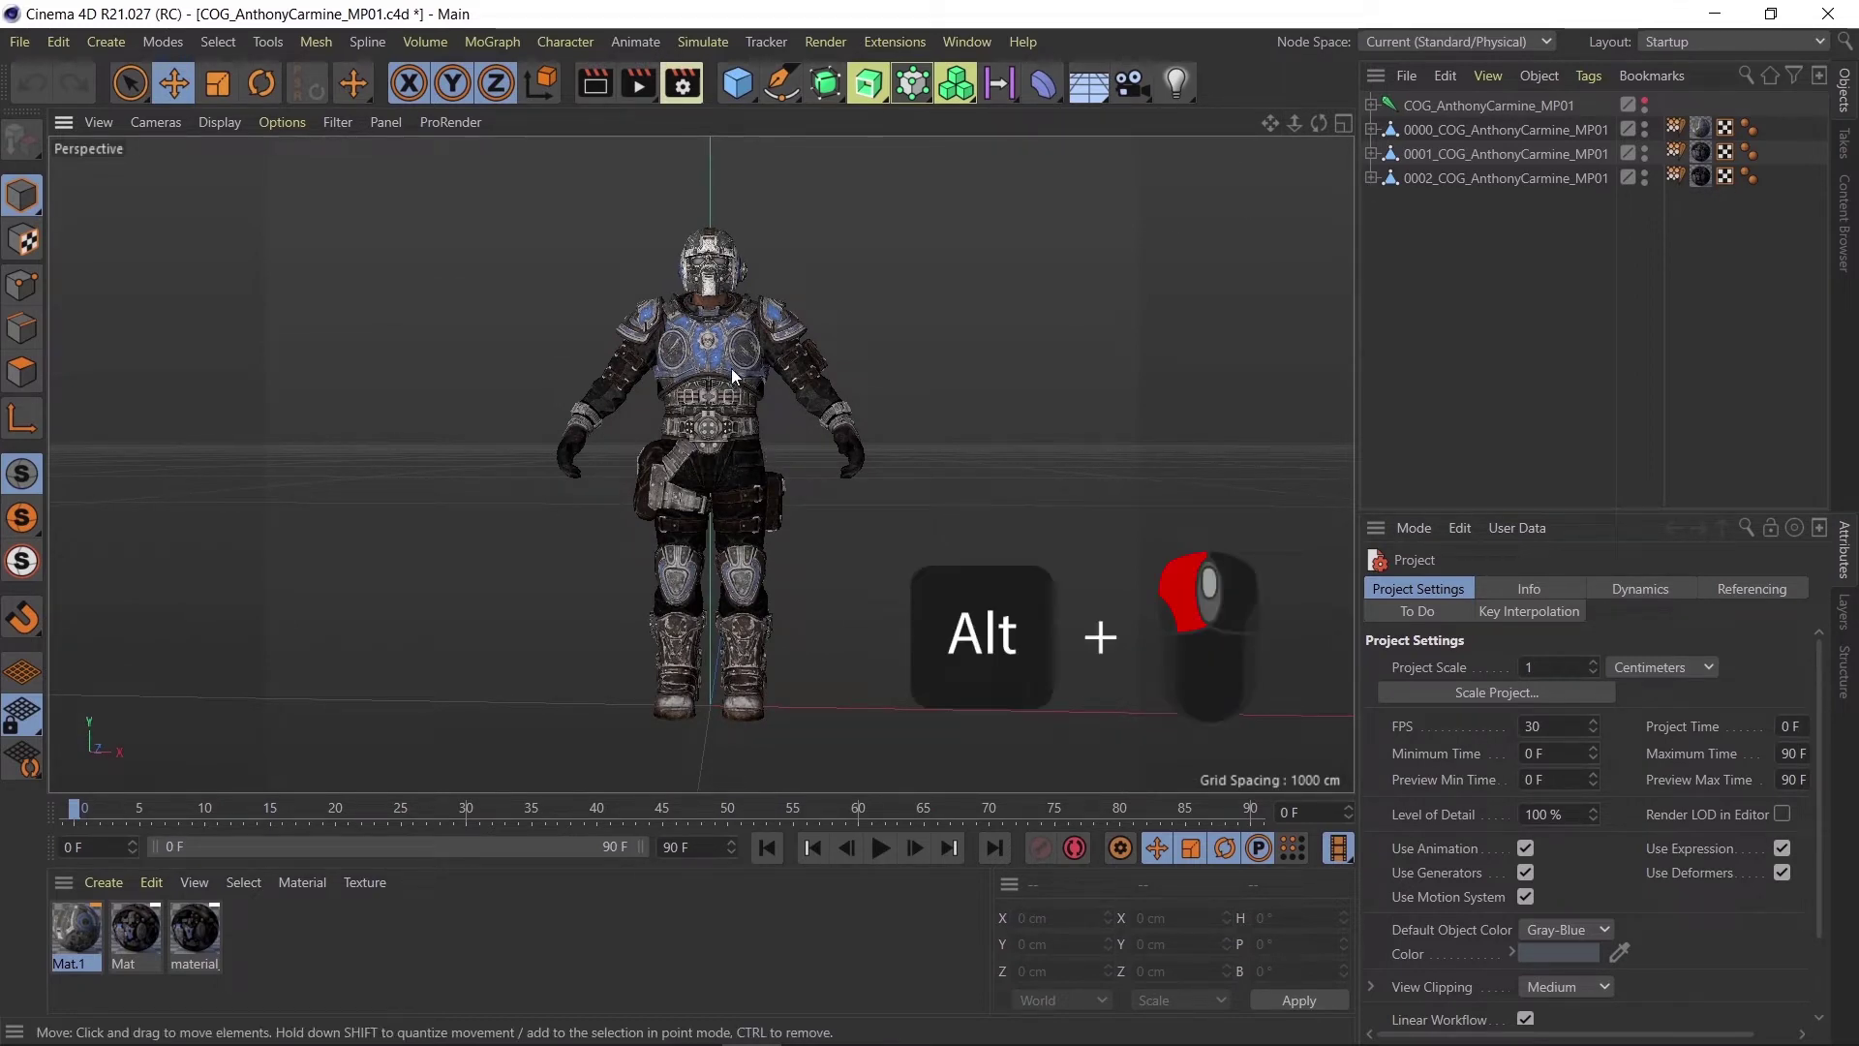
{"action": "mouse_move", "coordinate": [799, 341]}
{"action": "left_mouse_down", "text": "alt"}
{"action": "mouse_move", "coordinate": [709, 386]}
{"action": "mouse_move", "coordinate": [909, 440]}
{"action": "mouse_move", "coordinate": [970, 369]}
{"action": "mouse_move", "coordinate": [740, 343]}
{"action": "mouse_move", "coordinate": [779, 404]}
{"action": "mouse_move", "coordinate": [744, 392]}
{"action": "left_mouse_up", "text": "alt"}
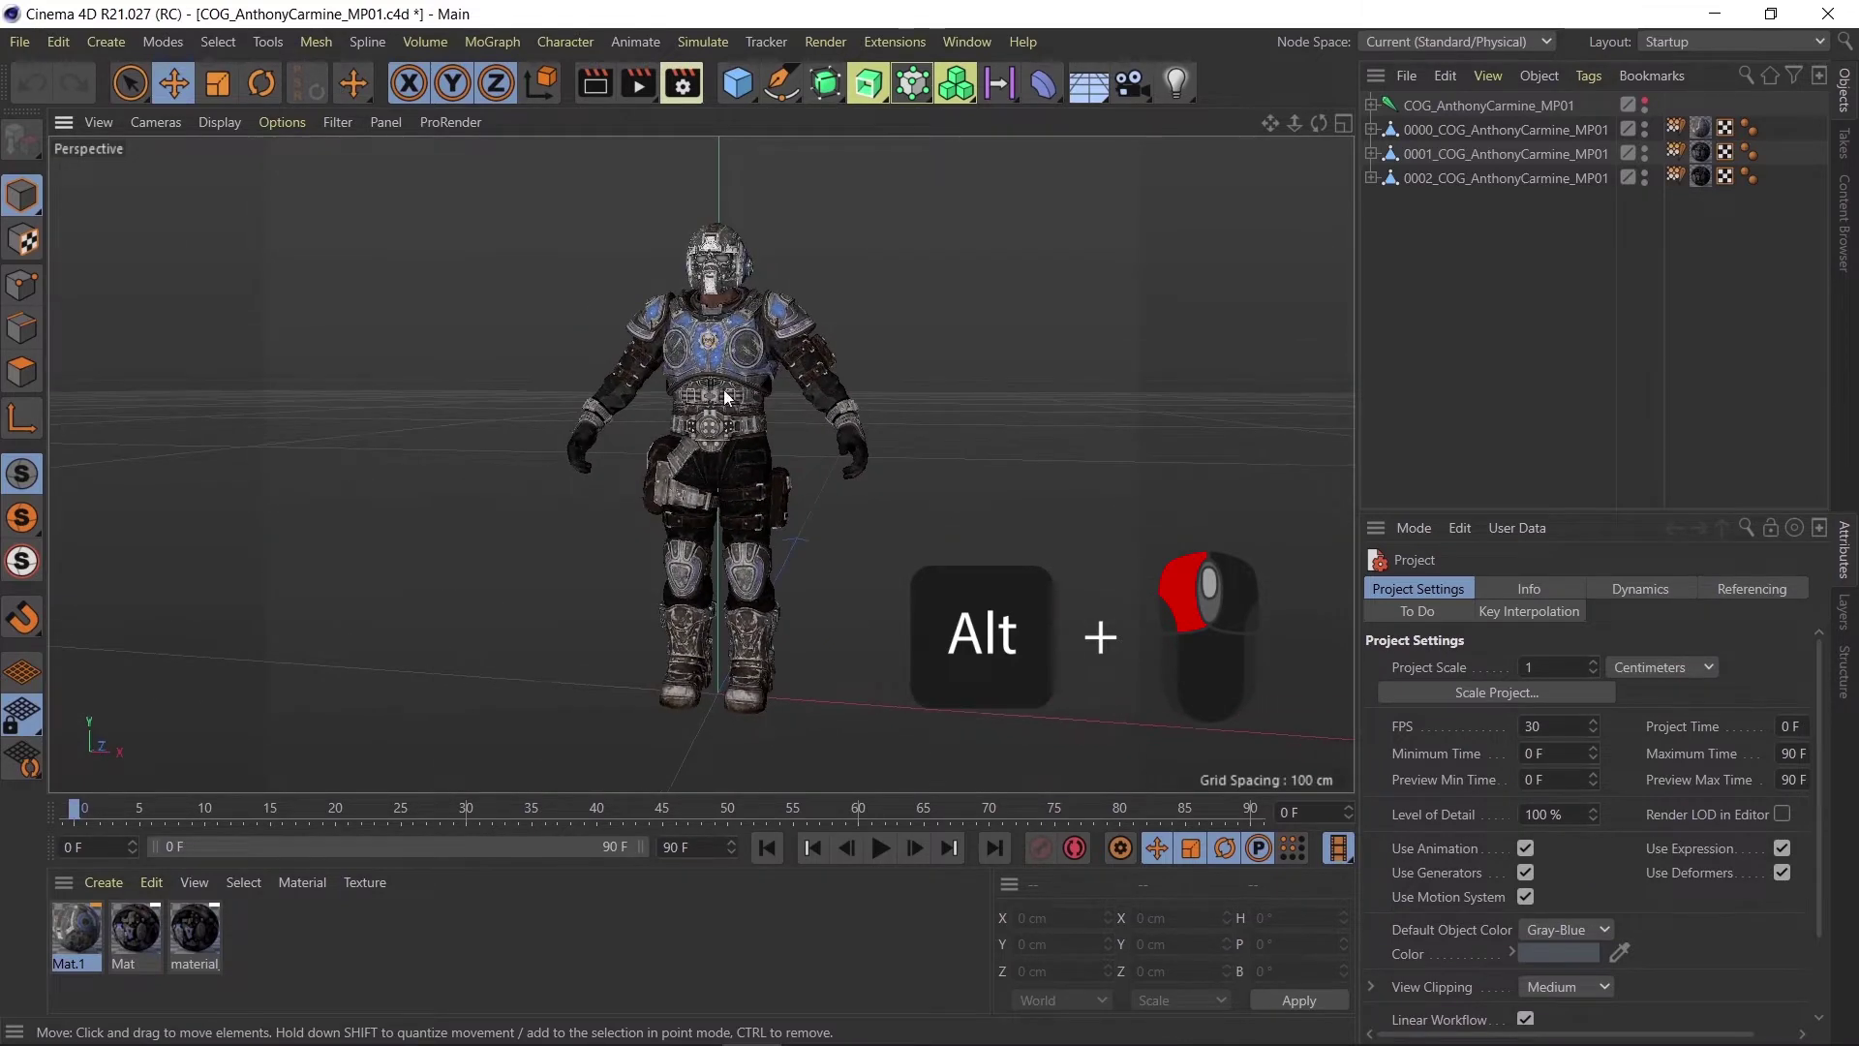
{"action": "mouse_move", "coordinate": [744, 391]}
{"action": "right_mouse_down", "text": "alt"}
{"action": "mouse_move", "coordinate": [892, 369]}
{"action": "mouse_move", "coordinate": [767, 399]}
{"action": "right_mouse_up", "text": "alt"}
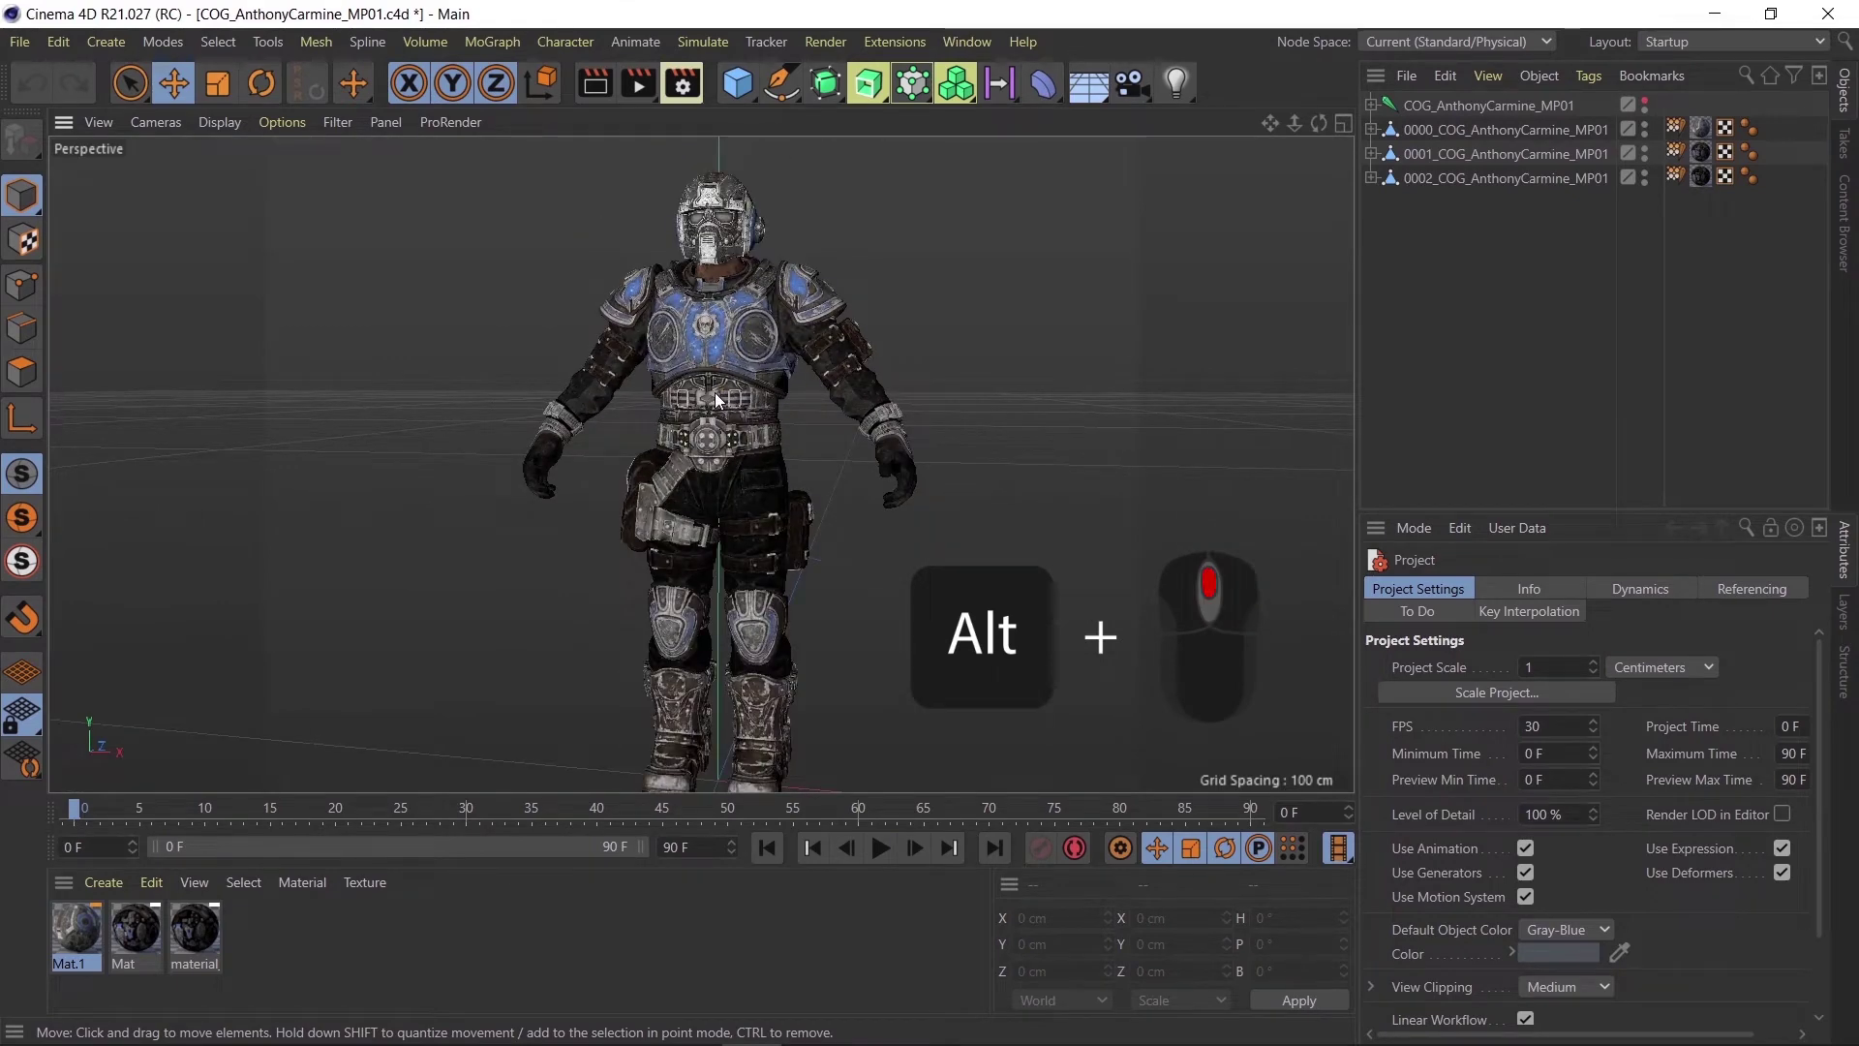
{"action": "mouse_move", "coordinate": [714, 392]}
{"action": "middle_mouse_down", "text": "alt"}
{"action": "mouse_move", "coordinate": [629, 418]}
{"action": "mouse_move", "coordinate": [793, 421]}
{"action": "mouse_move", "coordinate": [618, 432]}
{"action": "mouse_move", "coordinate": [745, 293]}
{"action": "mouse_move", "coordinate": [688, 458]}
{"action": "mouse_move", "coordinate": [712, 376]}
{"action": "mouse_move", "coordinate": [700, 385]}
{"action": "middle_mouse_up", "text": "alt"}
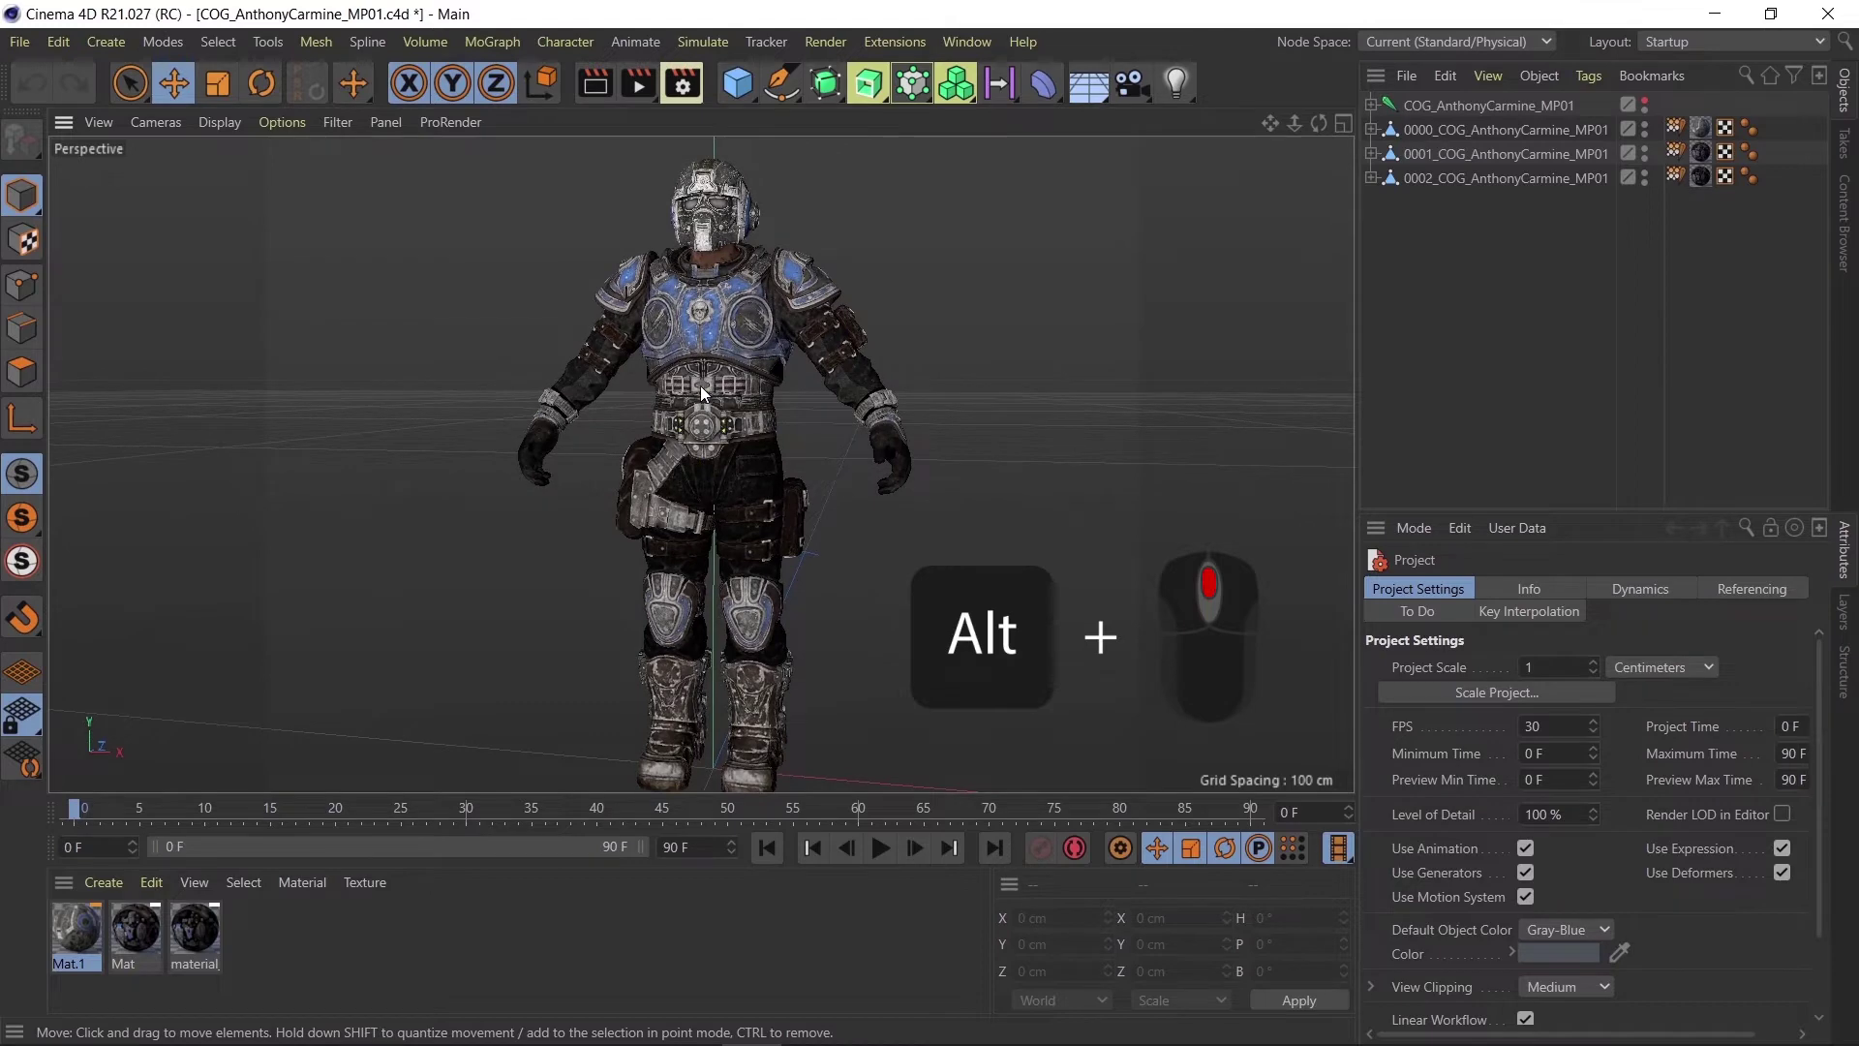
{"action": "scroll", "coordinate": [703, 386], "scroll_direction": "up", "scroll_amount": 4}
{"action": "scroll", "coordinate": [705, 388], "scroll_direction": "down", "scroll_amount": 2}
{"action": "scroll", "coordinate": [705, 387], "scroll_direction": "down", "scroll_amount": 3}
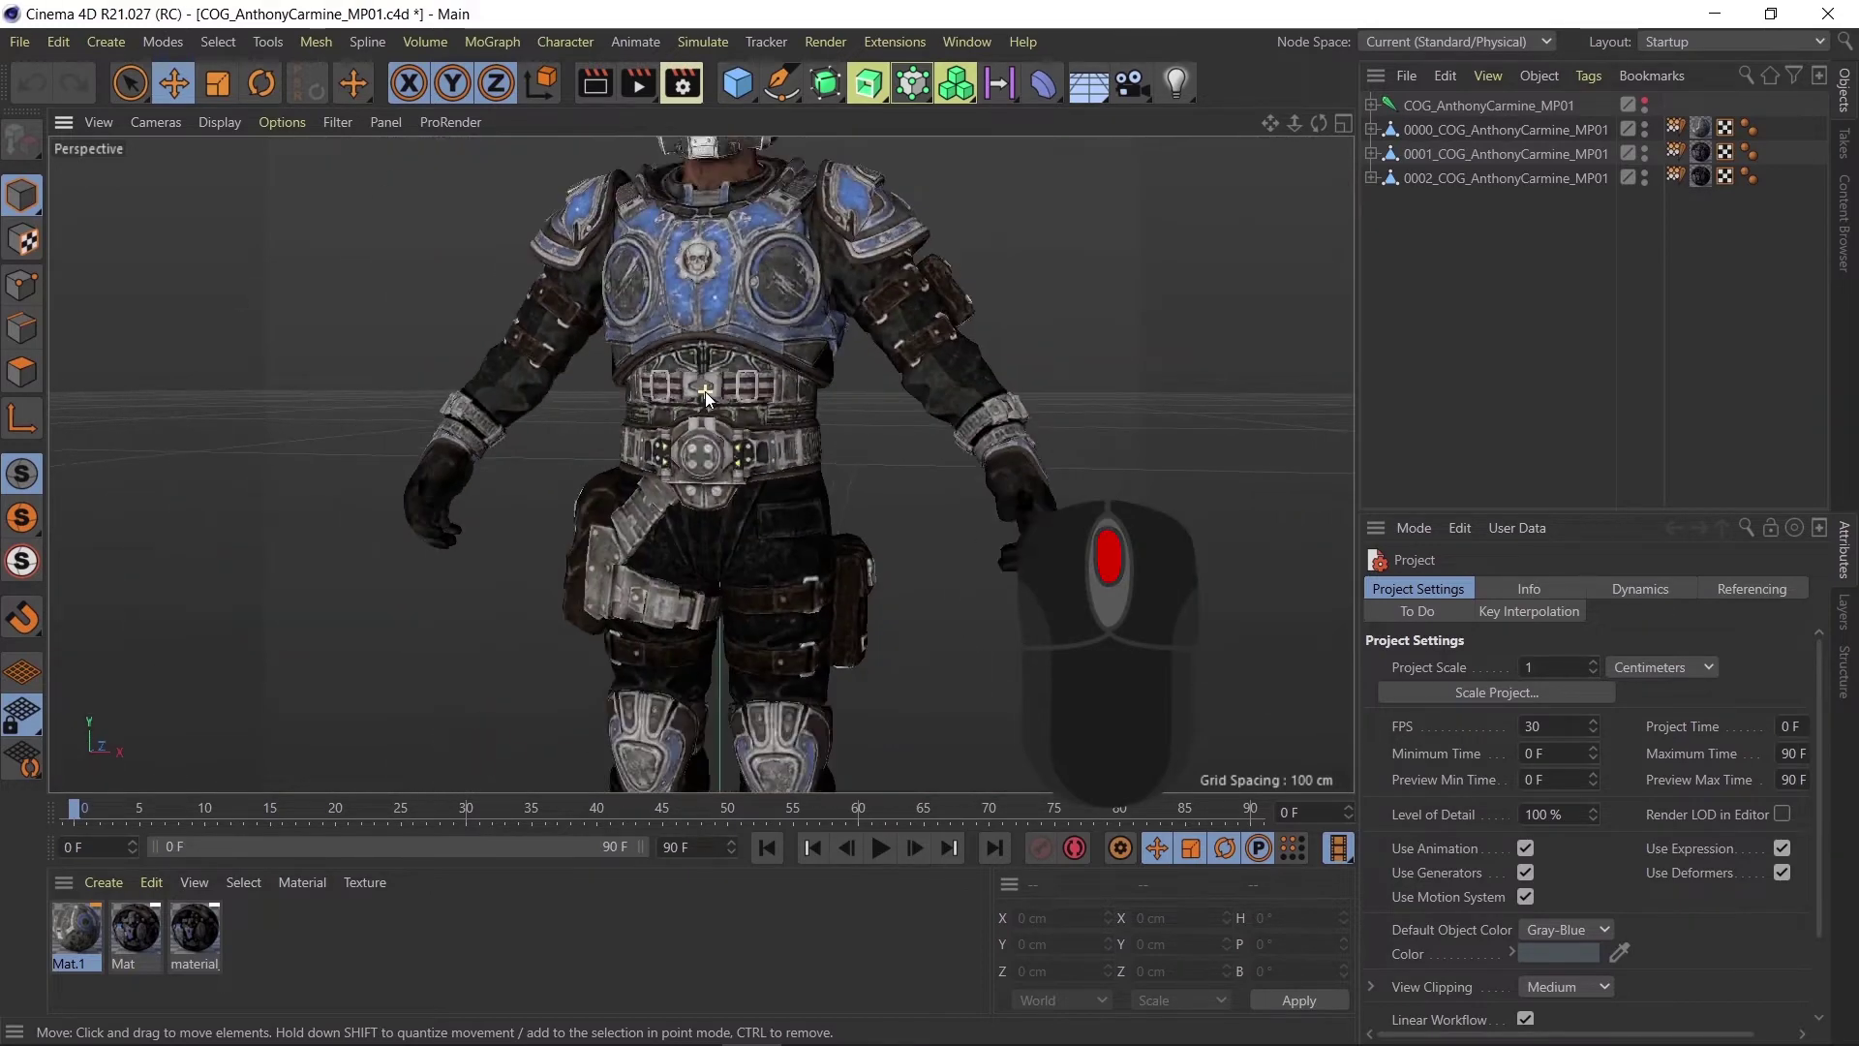
{"action": "scroll", "coordinate": [705, 390], "scroll_direction": "down", "scroll_amount": 2}
{"action": "scroll", "coordinate": [705, 391], "scroll_direction": "down", "scroll_amount": 1}
{"action": "scroll", "coordinate": [846, 410], "scroll_direction": "down", "scroll_amount": 2}
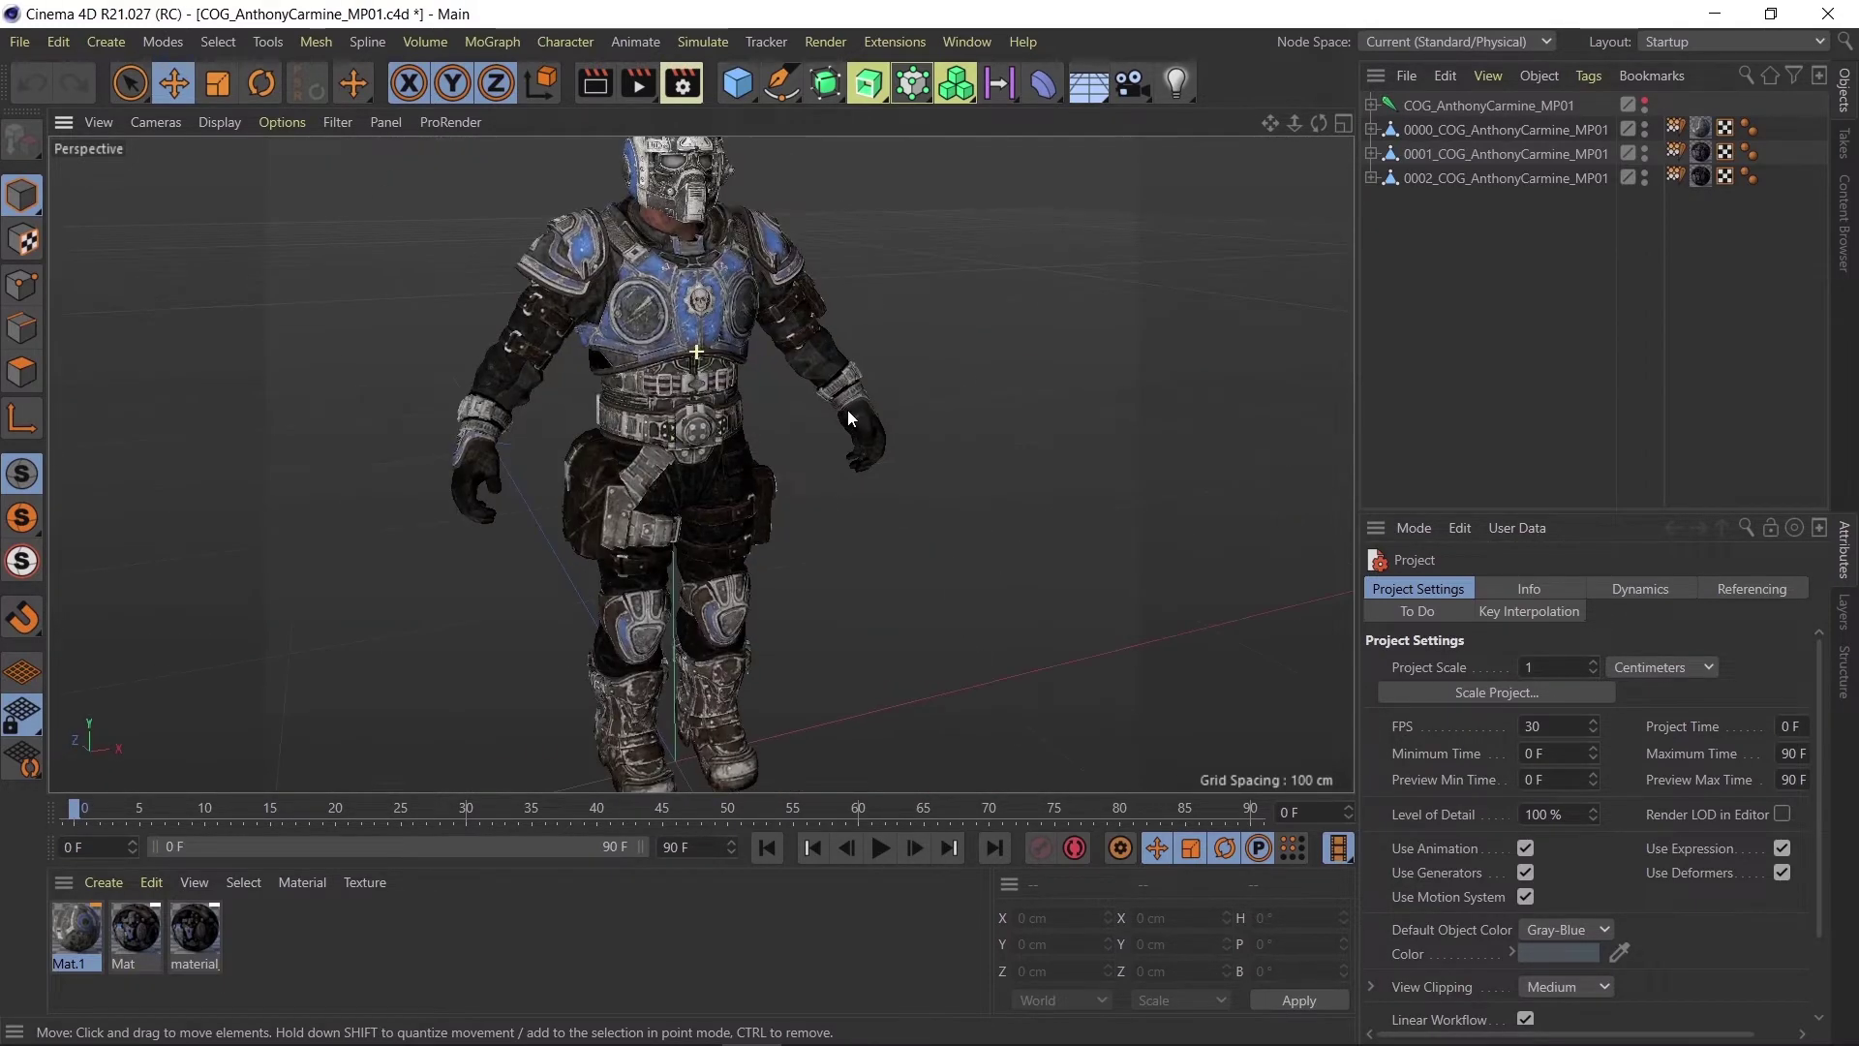
{"action": "scroll", "coordinate": [639, 323], "scroll_direction": "down", "scroll_amount": 2}
{"action": "scroll", "coordinate": [754, 333], "scroll_direction": "down", "scroll_amount": 2}
{"action": "scroll", "coordinate": [760, 327], "scroll_direction": "down", "scroll_amount": 2}
{"action": "scroll", "coordinate": [760, 328], "scroll_direction": "up", "scroll_amount": 3}
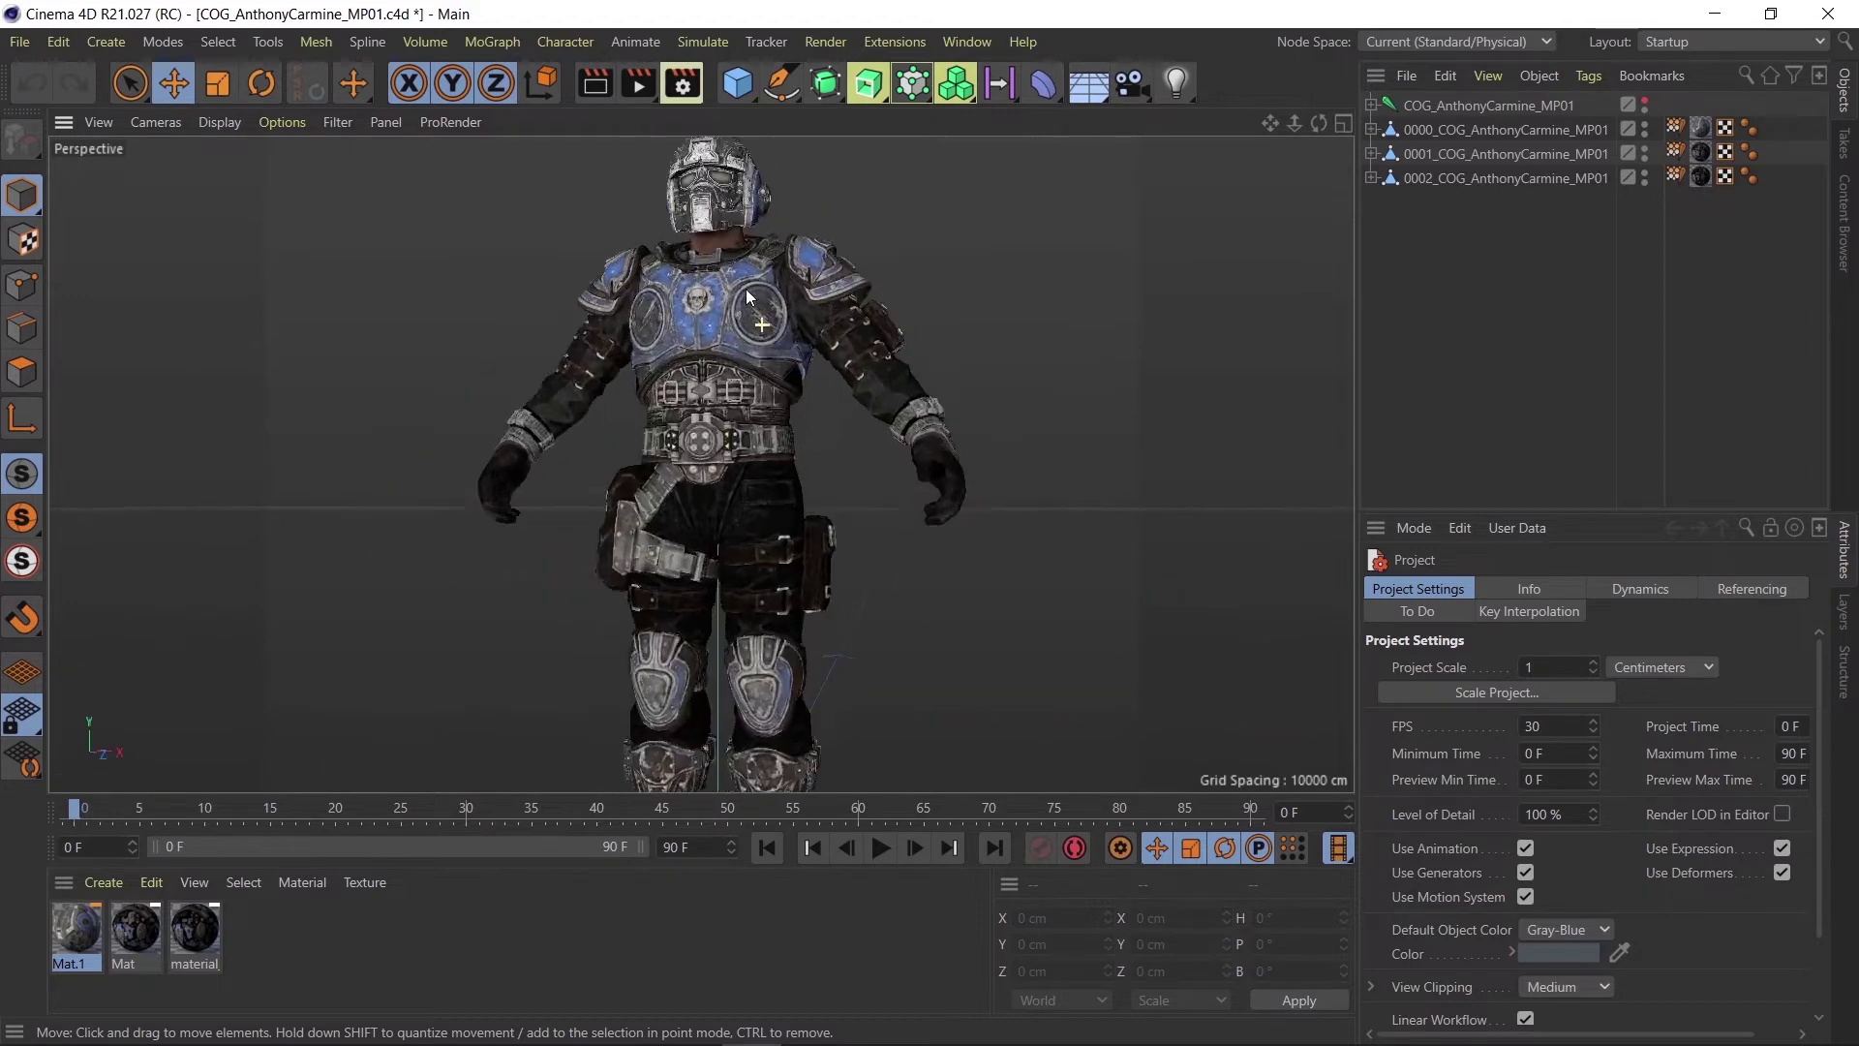
{"action": "scroll", "coordinate": [746, 289], "scroll_direction": "up", "scroll_amount": 1}
{"action": "scroll", "coordinate": [705, 324], "scroll_direction": "up", "scroll_amount": 1}
{"action": "scroll", "coordinate": [681, 364], "scroll_direction": "up", "scroll_amount": 2}
{"action": "scroll", "coordinate": [682, 364], "scroll_direction": "down", "scroll_amount": 3}
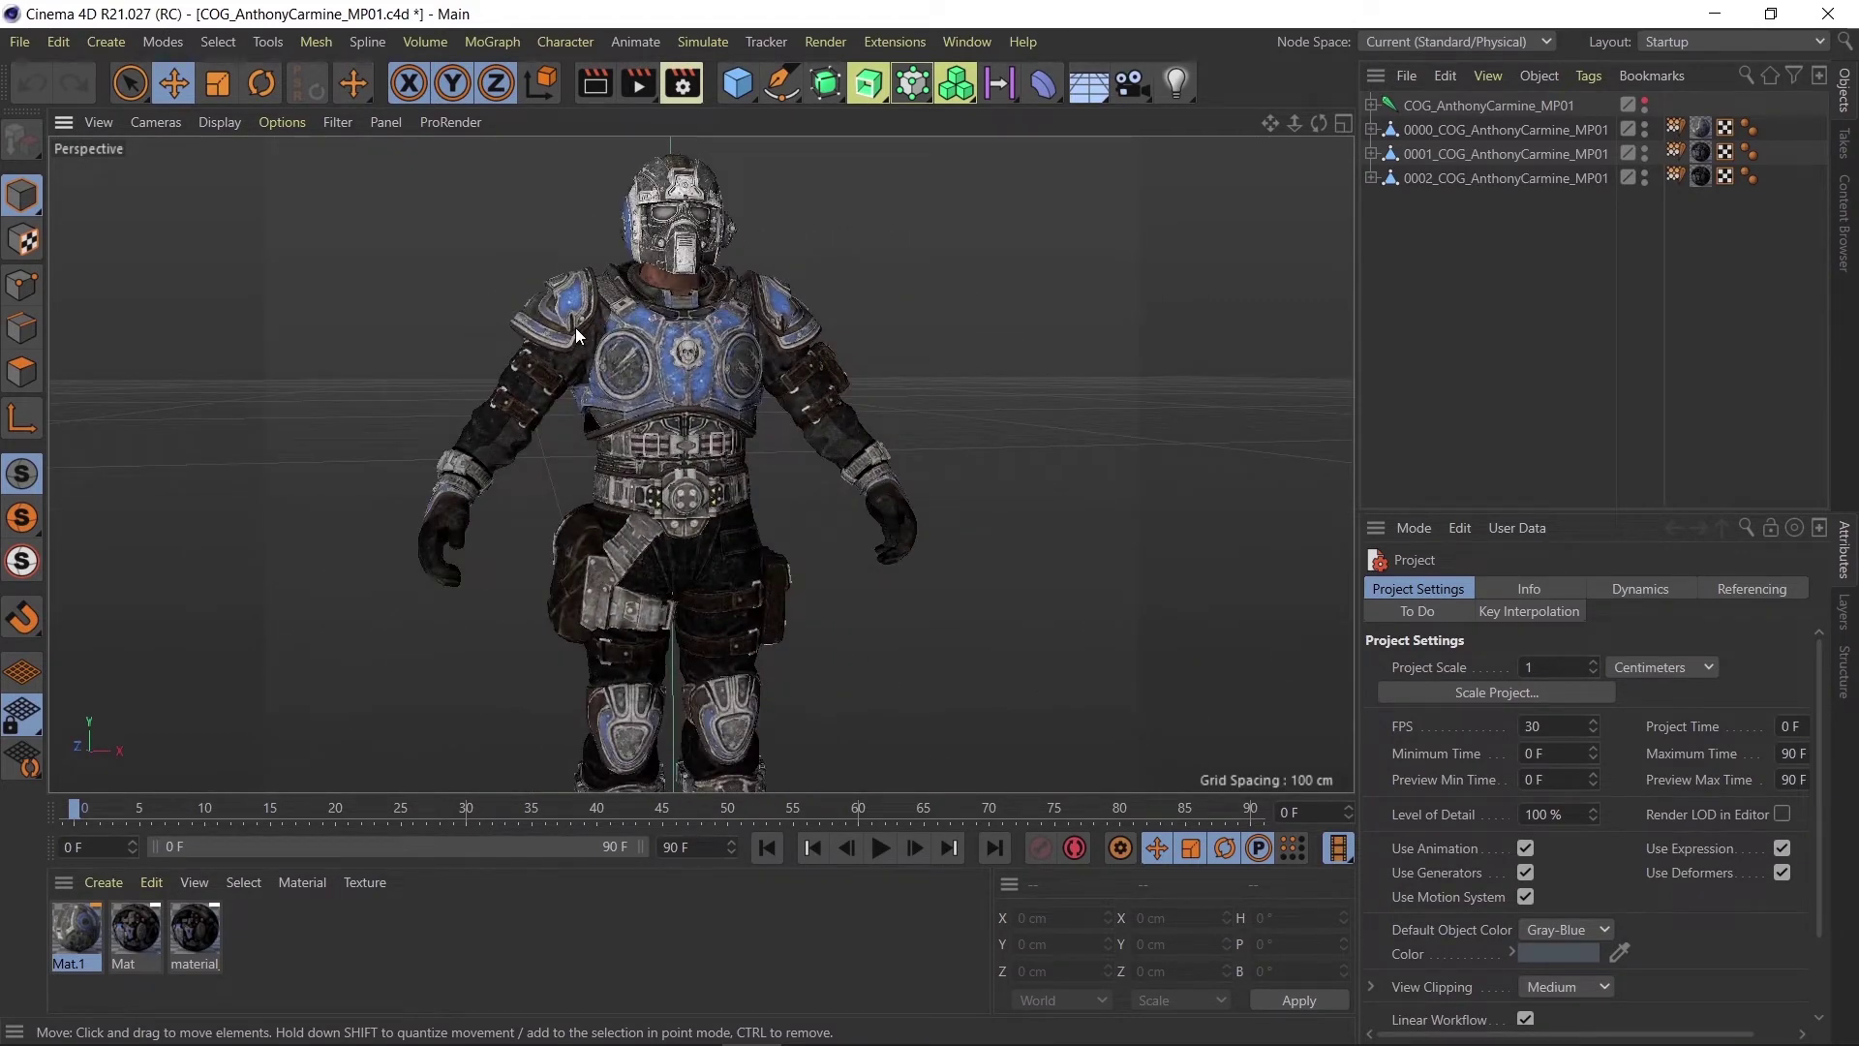
{"action": "scroll", "coordinate": [577, 336], "scroll_direction": "down", "scroll_amount": 1}
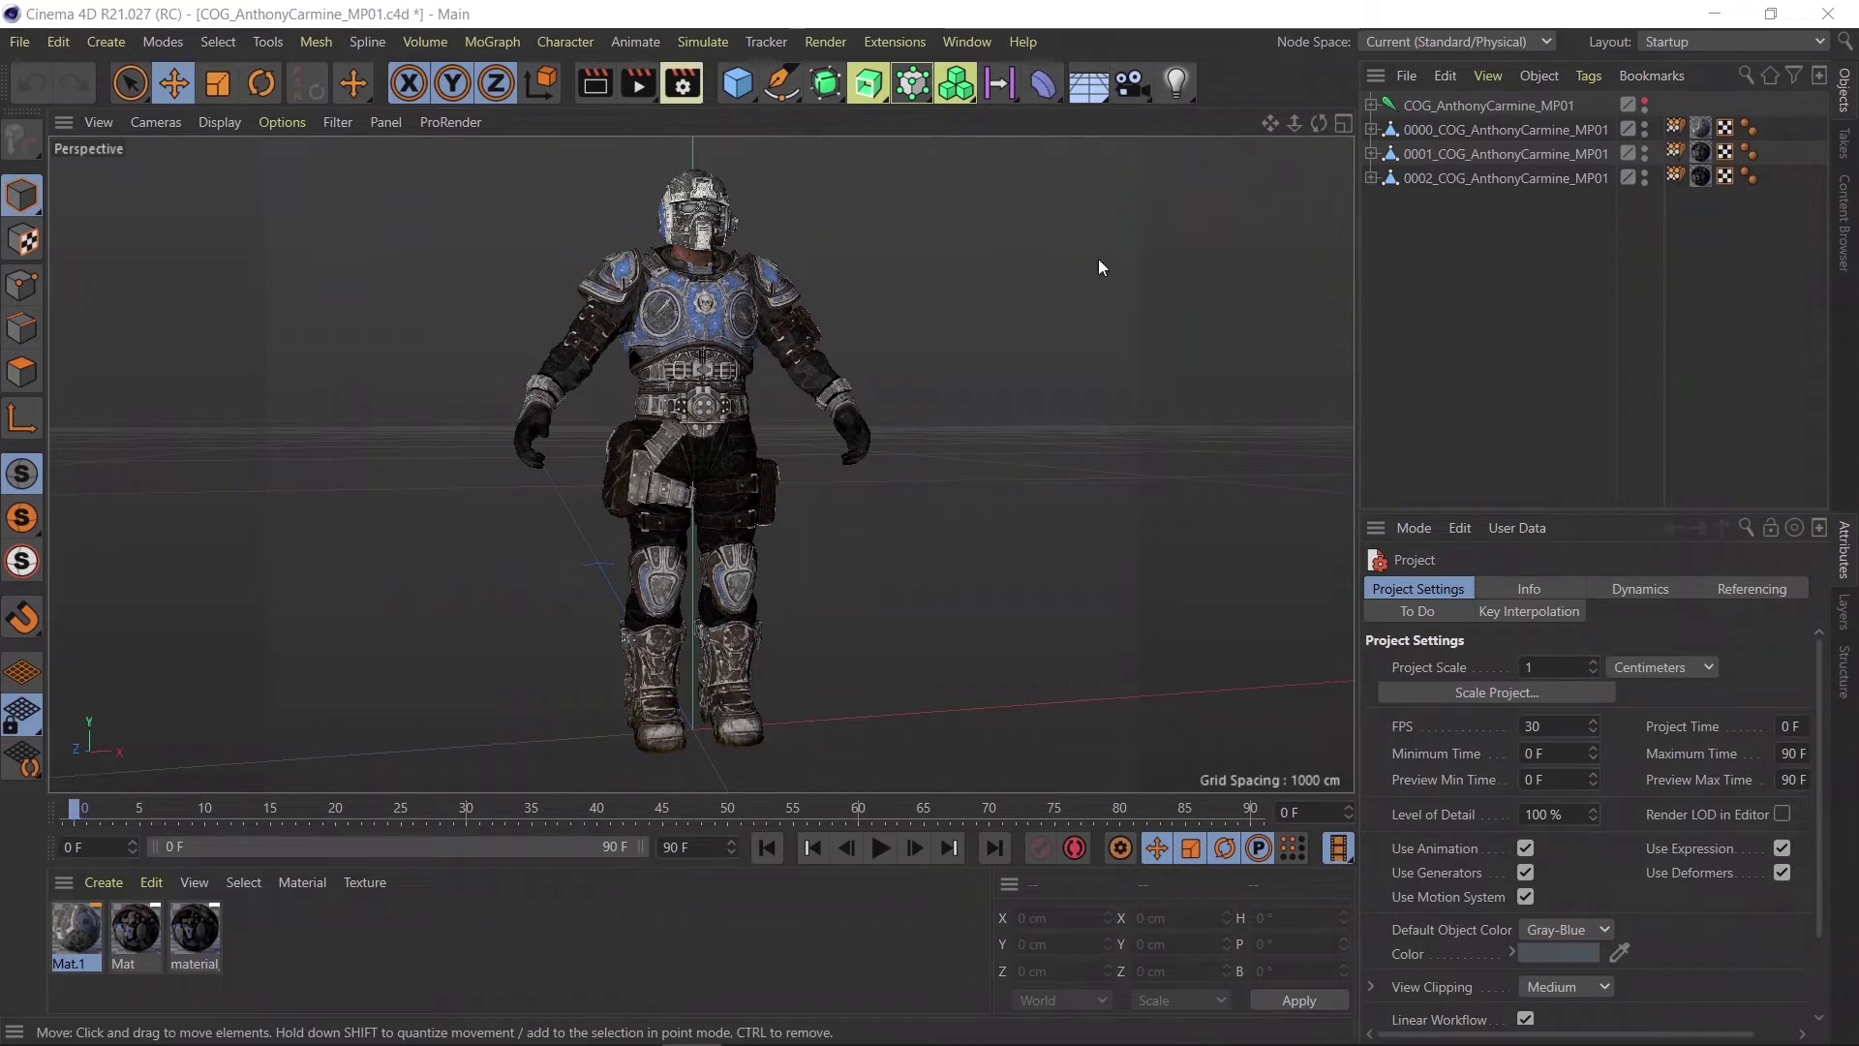
Check the two body meshes, then select and expand the COG_AnthonyCarmine_MP01 root joint.
{"action": "left_click", "coordinate": [1559, 181]}
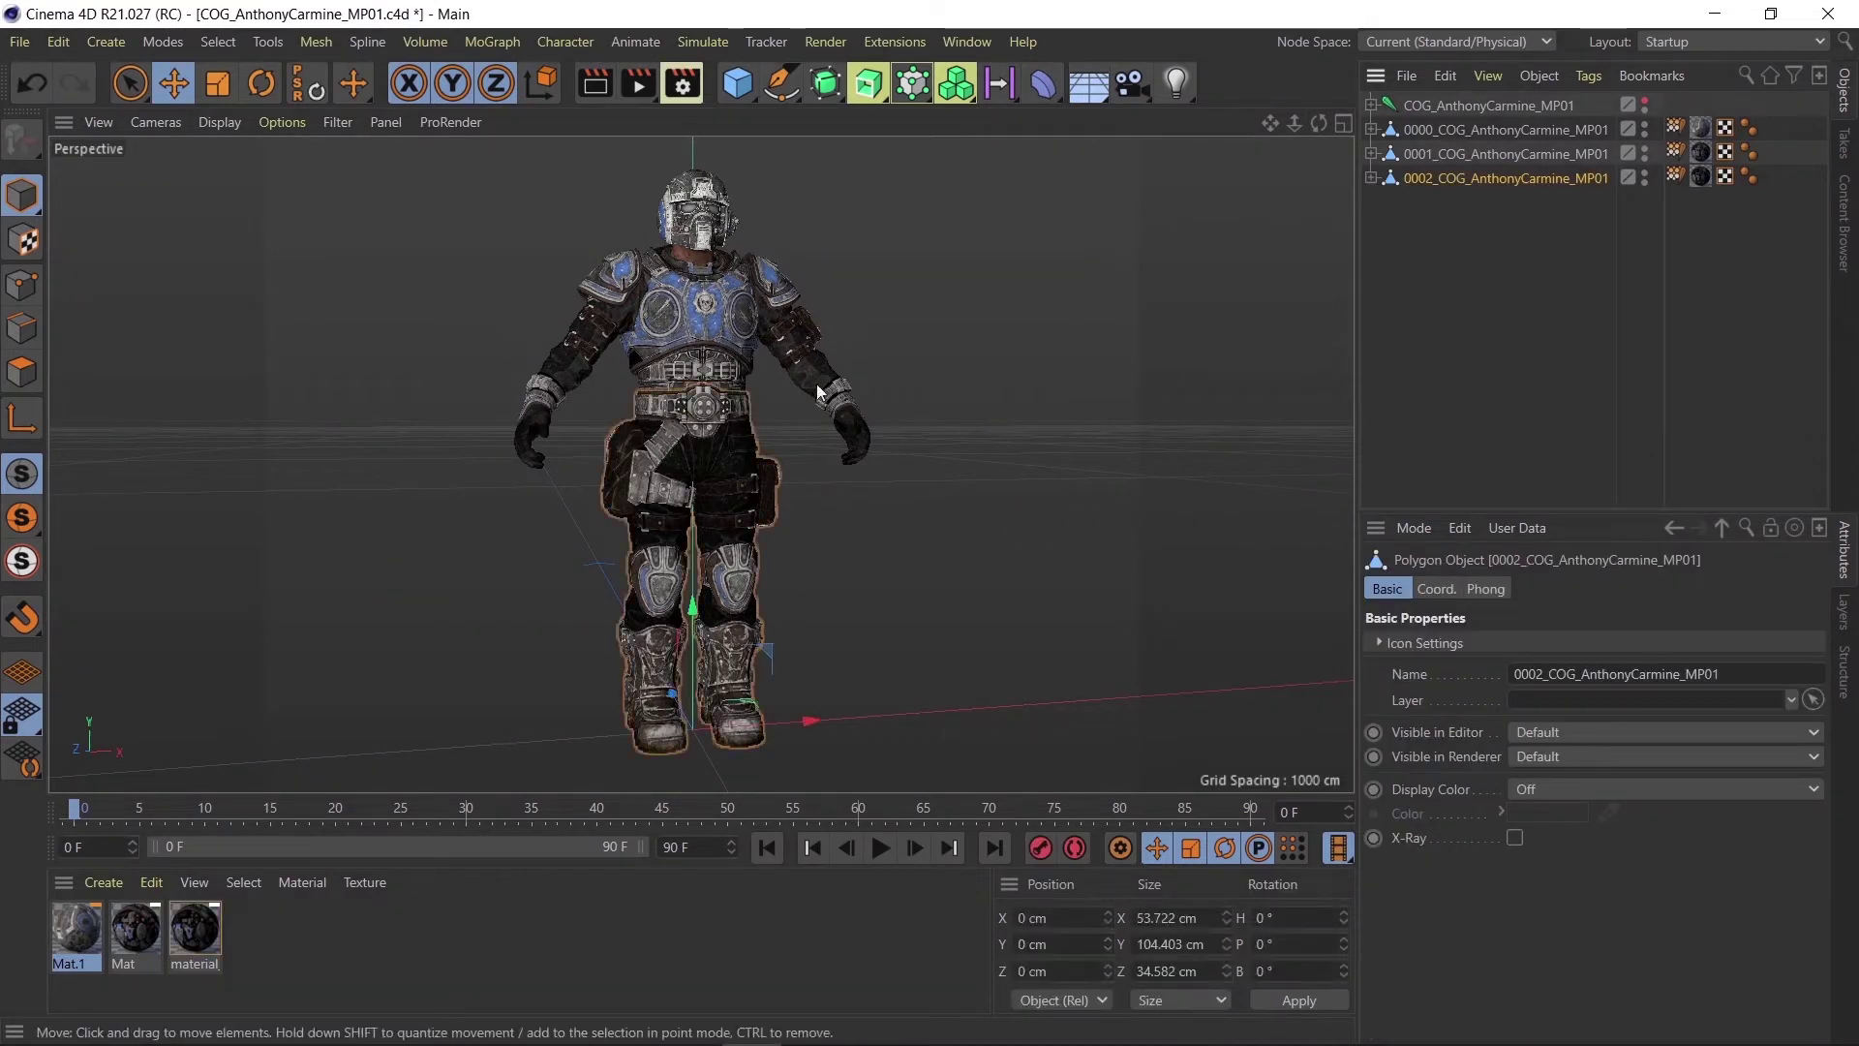
{"action": "left_click", "coordinate": [1593, 155]}
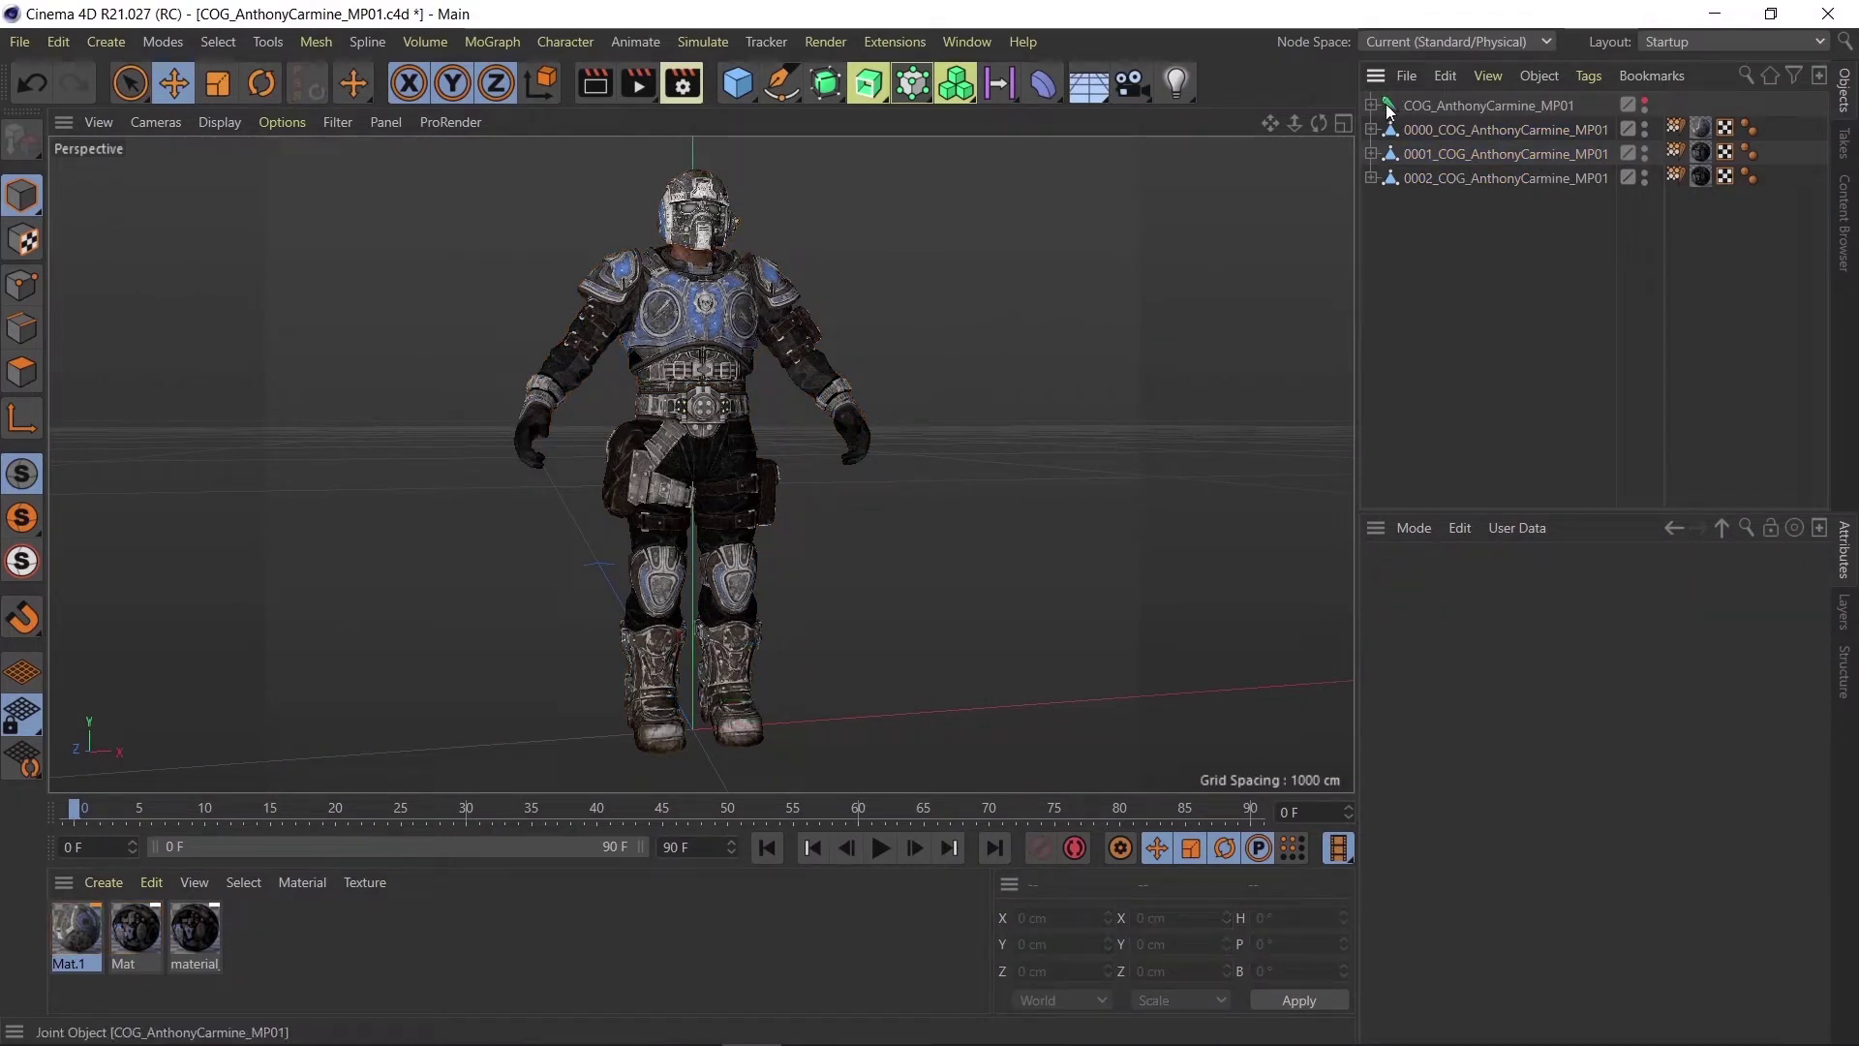
{"action": "left_click_drag", "start_coordinate": [1453, 199], "coordinate": [1440, 127]}
{"action": "left_click", "coordinate": [1439, 108]}
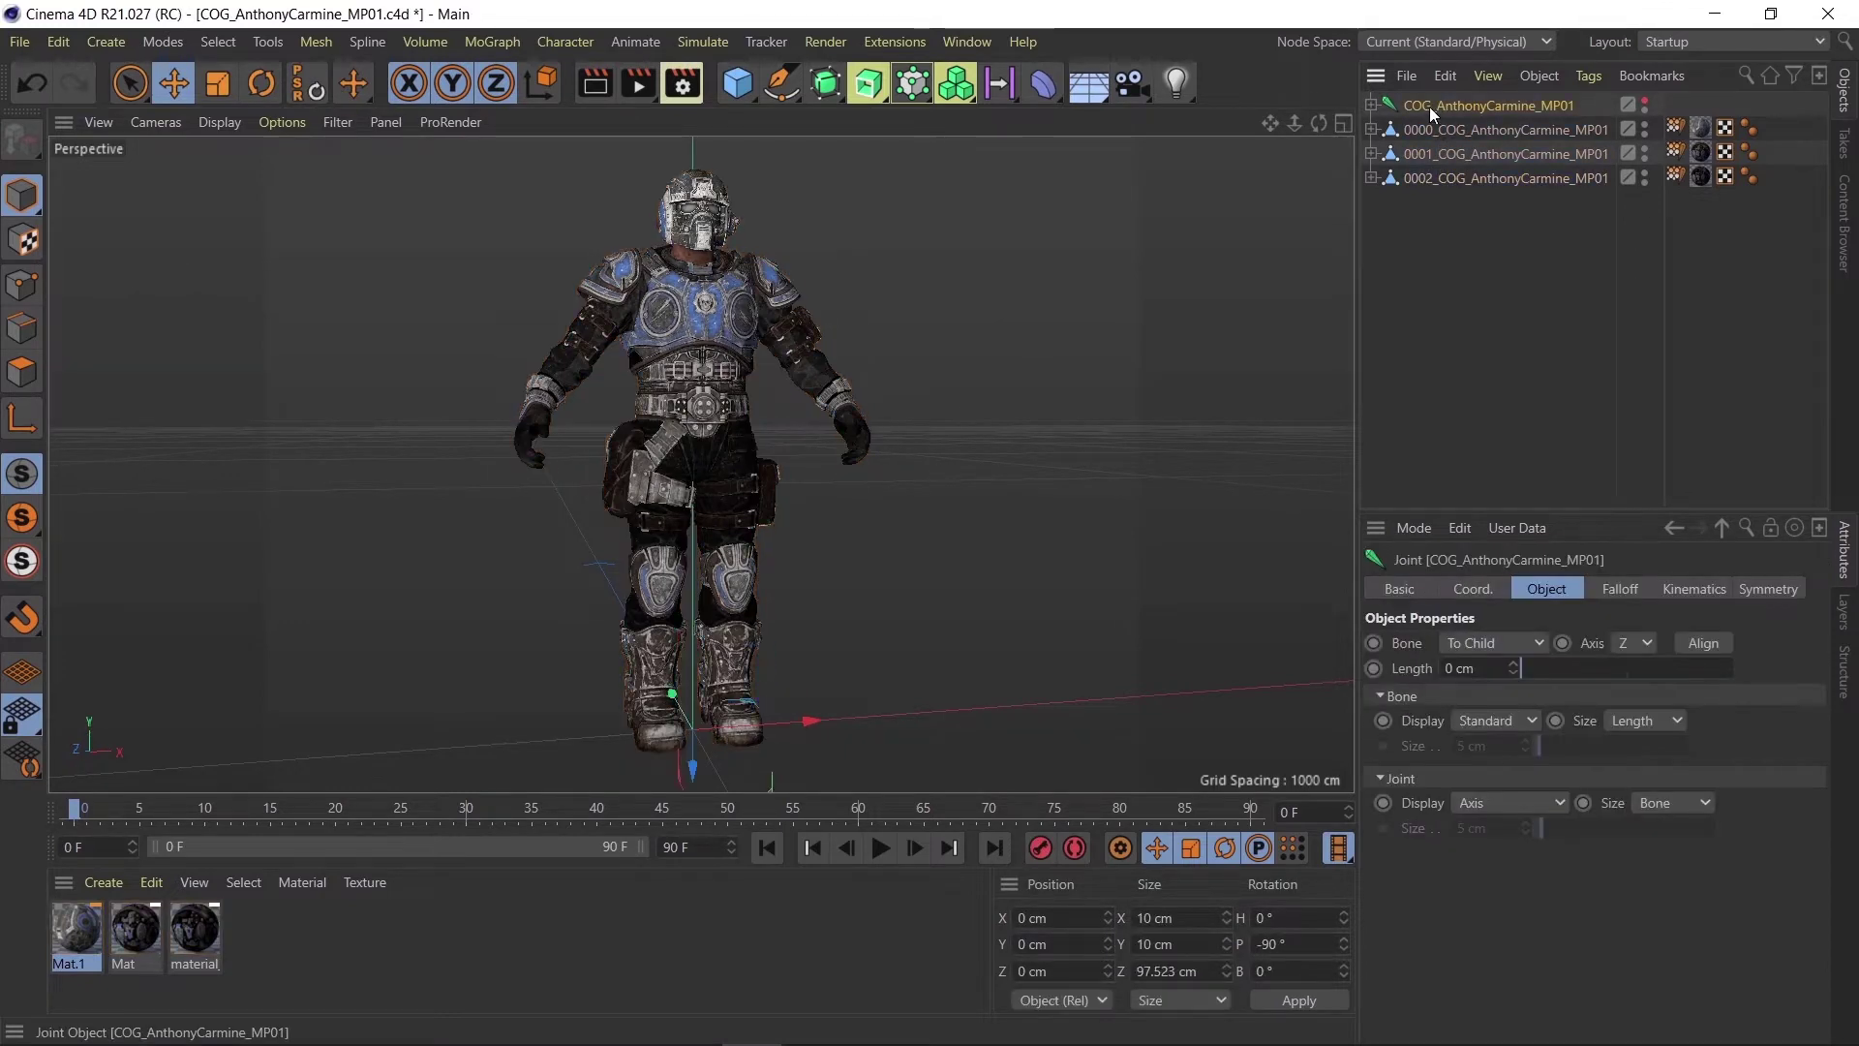
{"action": "left_click", "coordinate": [1372, 105]}
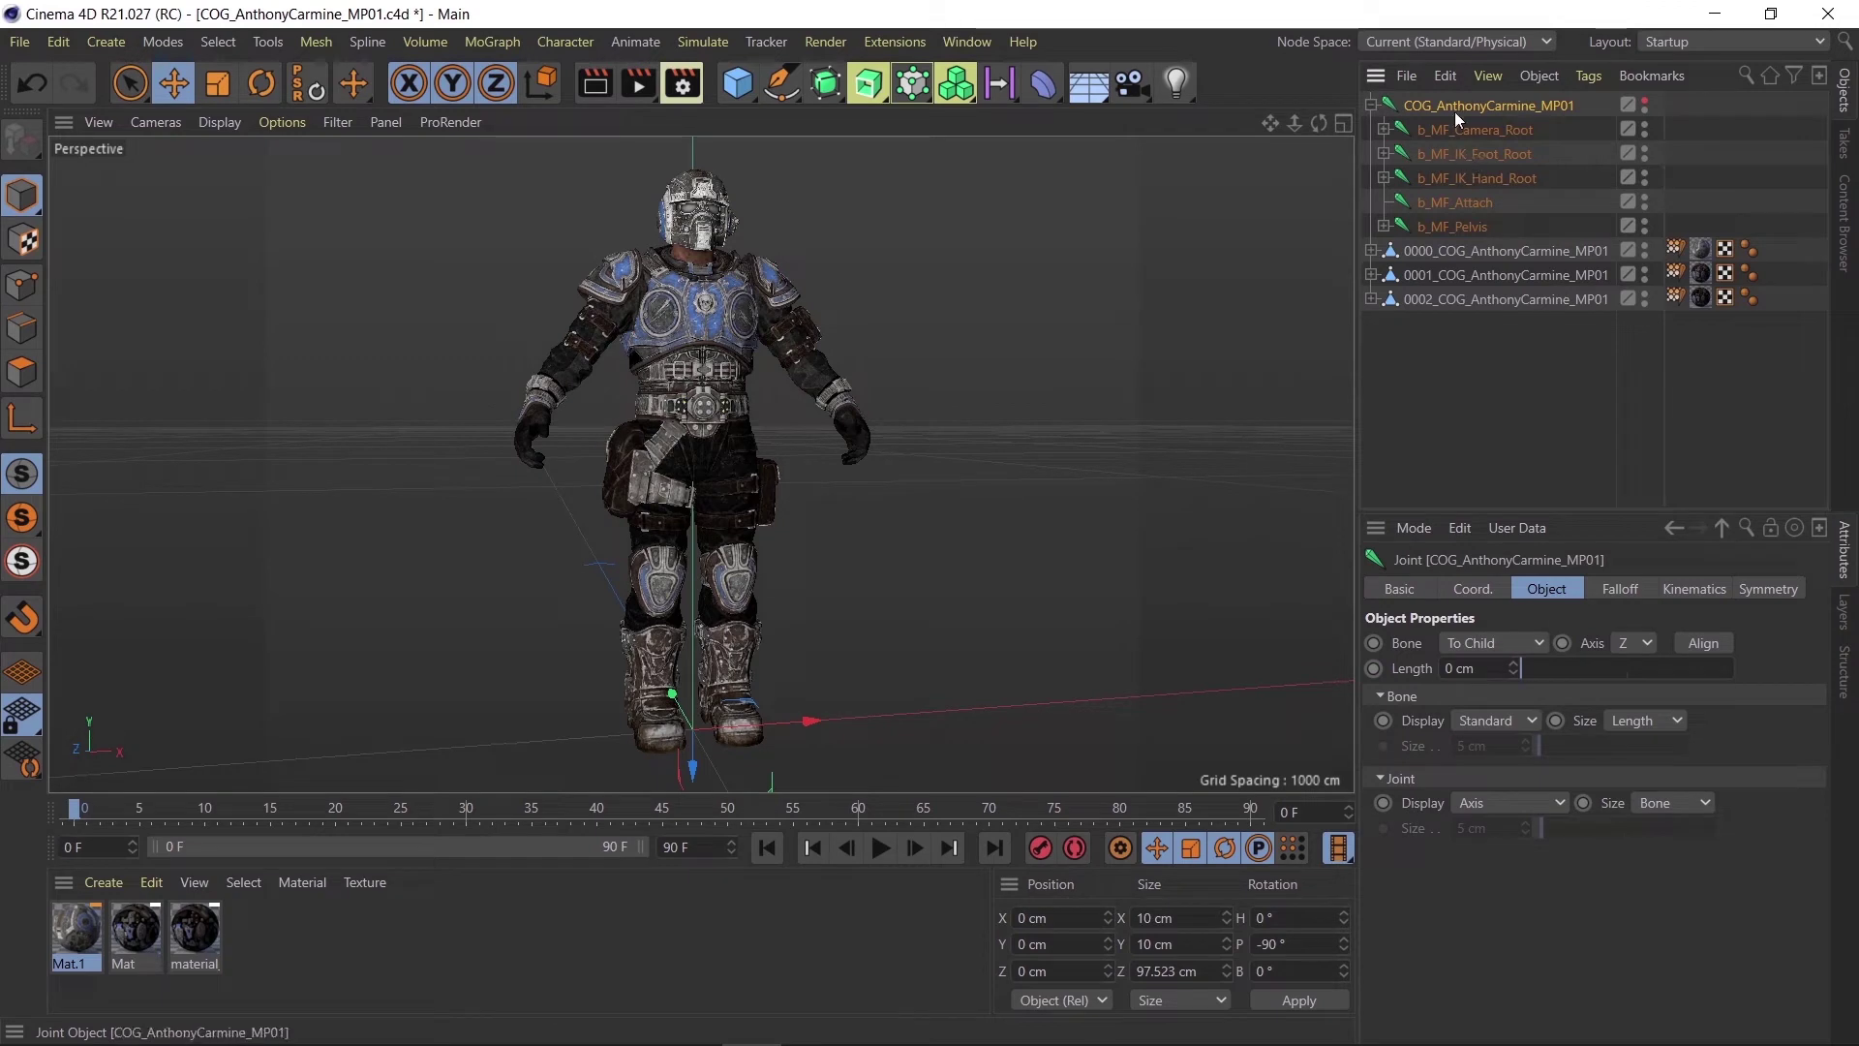
Expand b_MF_Pelvis and select the b_MF_Thigh_R and b_MF_Thigh_L joints.
{"action": "left_click", "coordinate": [1456, 221]}
{"action": "left_click", "coordinate": [1391, 225]}
{"action": "left_click", "coordinate": [1474, 254]}
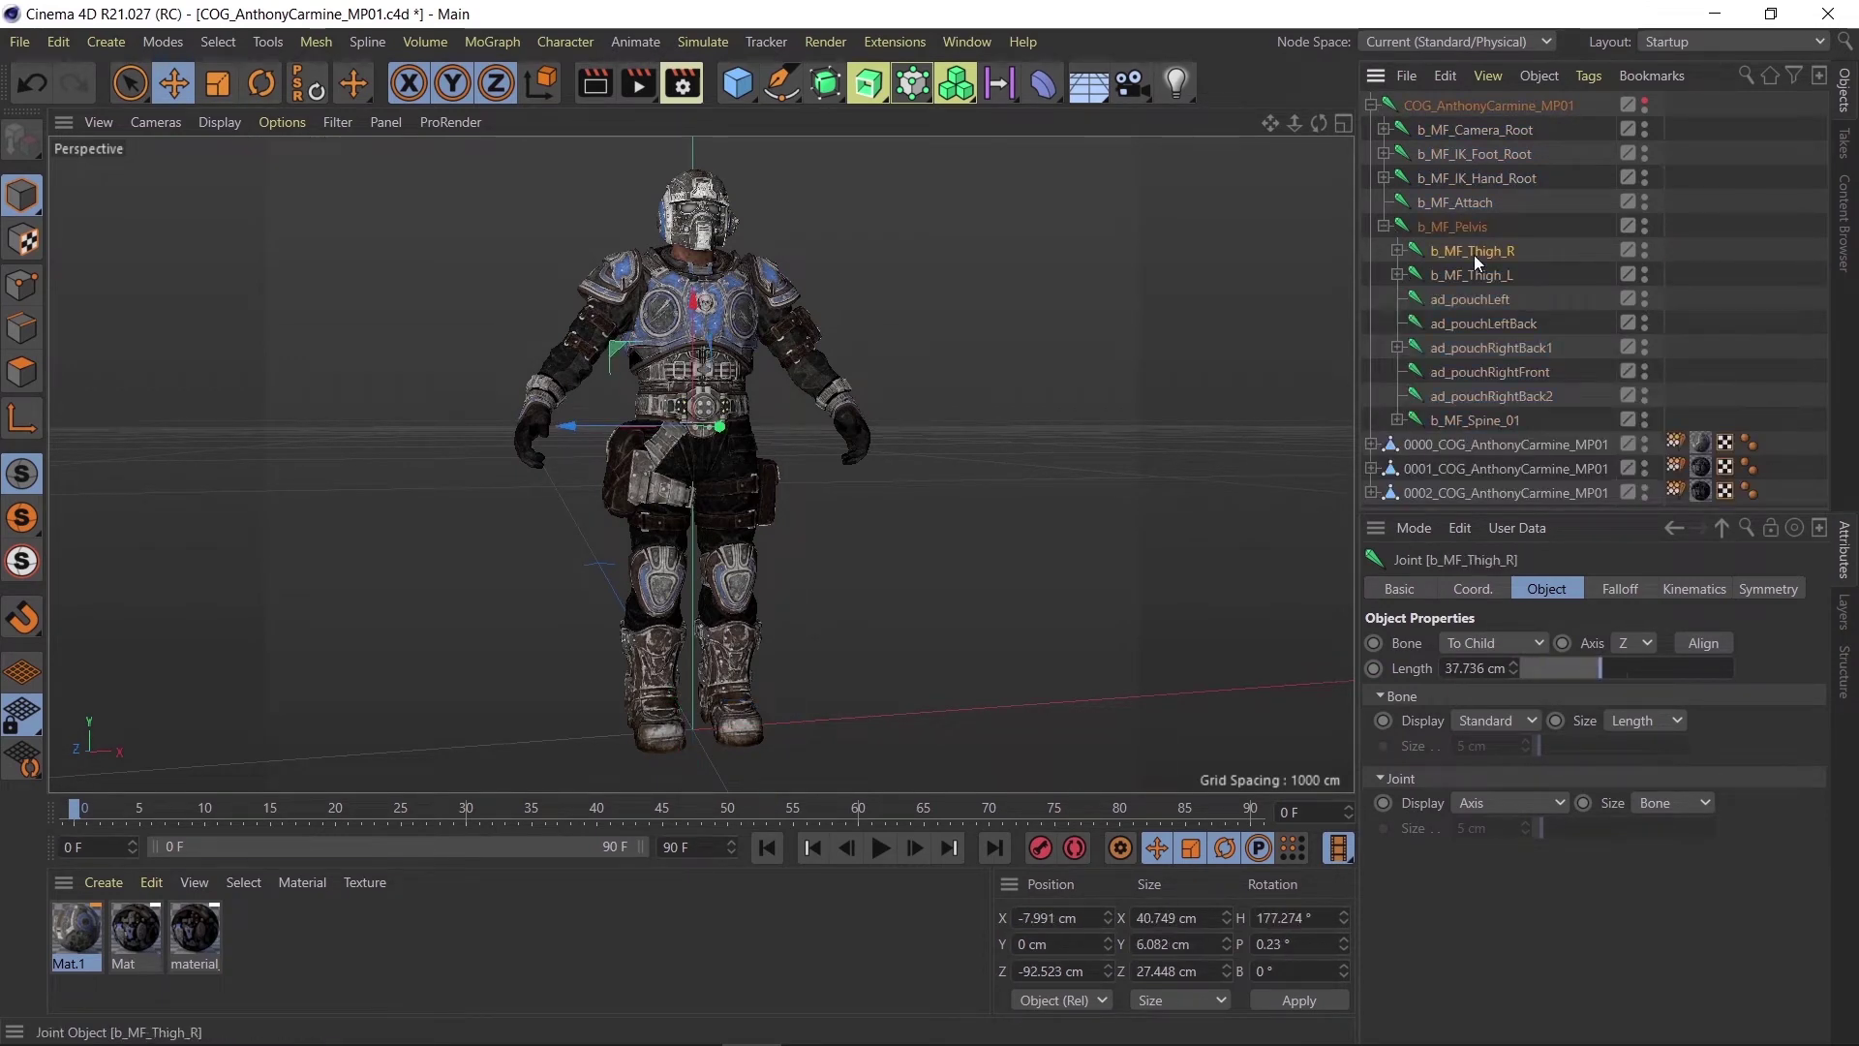
{"action": "left_click", "coordinate": [1489, 274]}
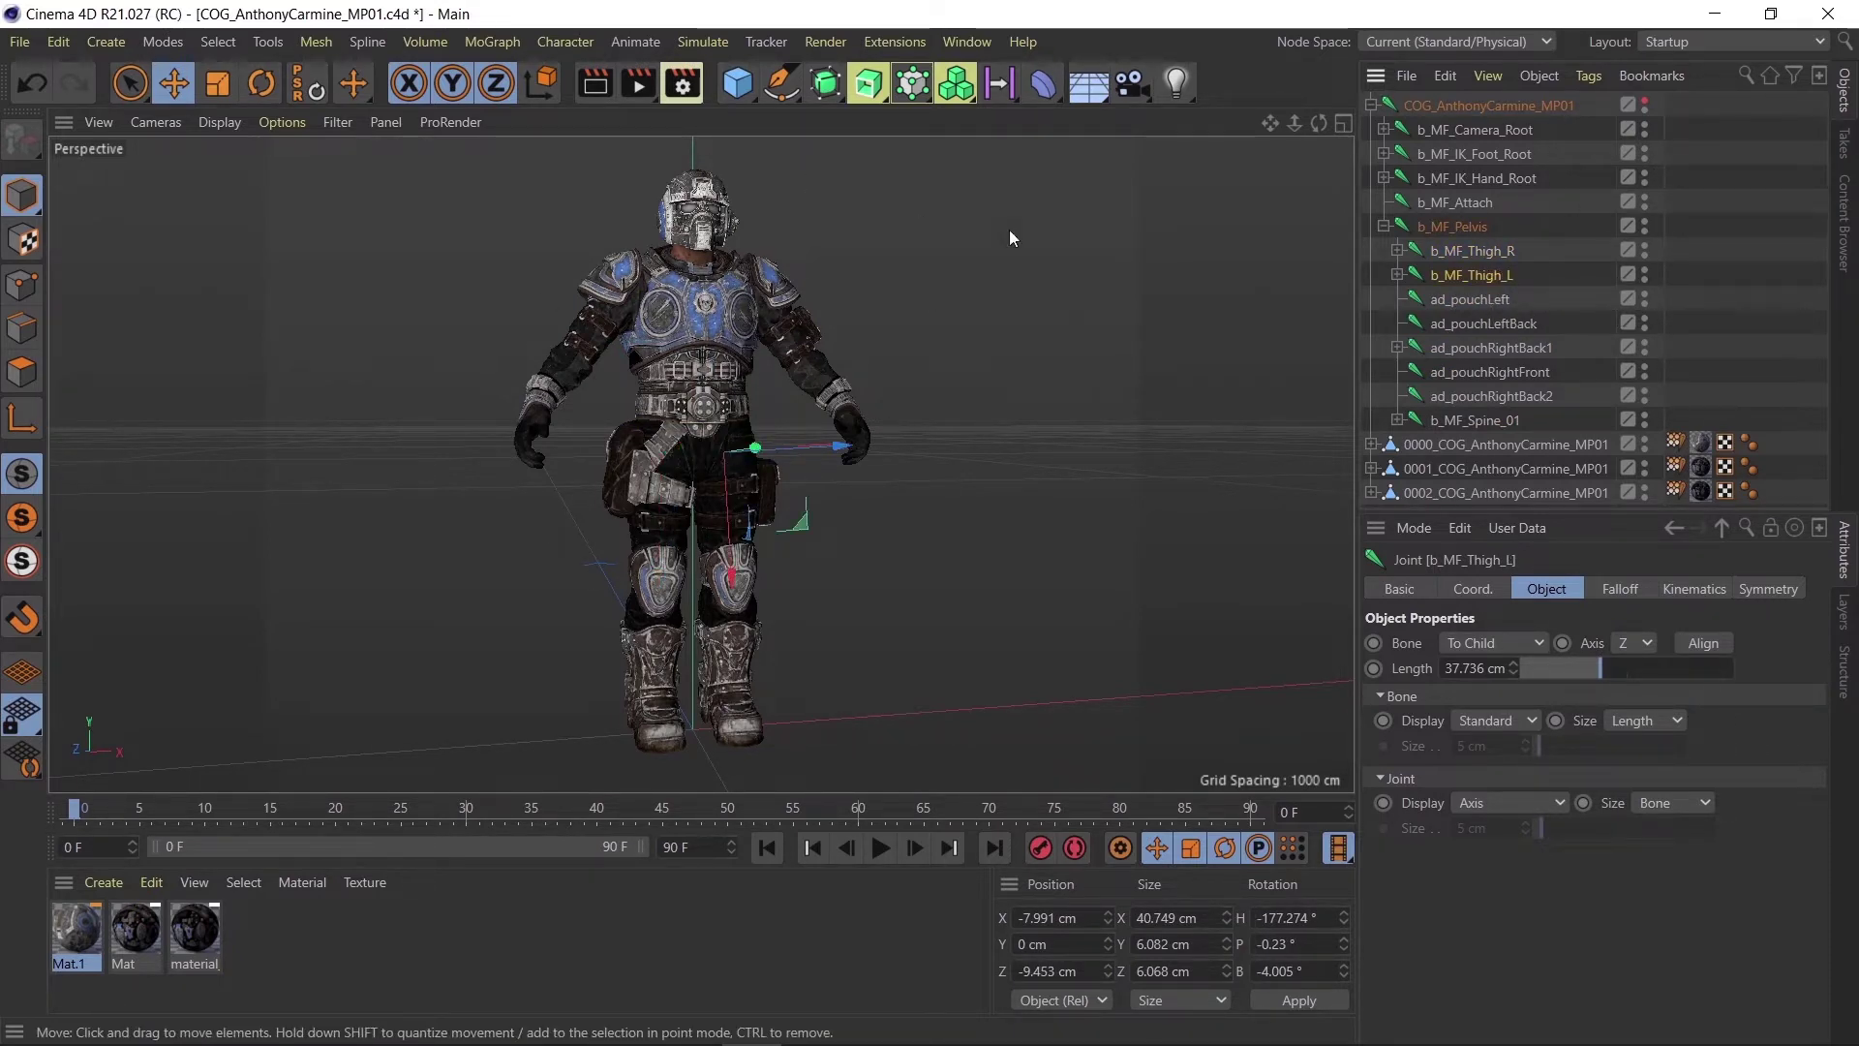
Show the skeleton, orbit to the front, and swing b_MF_Thigh_R forward into a step.
{"action": "left_click", "coordinate": [1645, 100]}
{"action": "scroll", "coordinate": [693, 330], "scroll_direction": "up", "scroll_amount": 5}
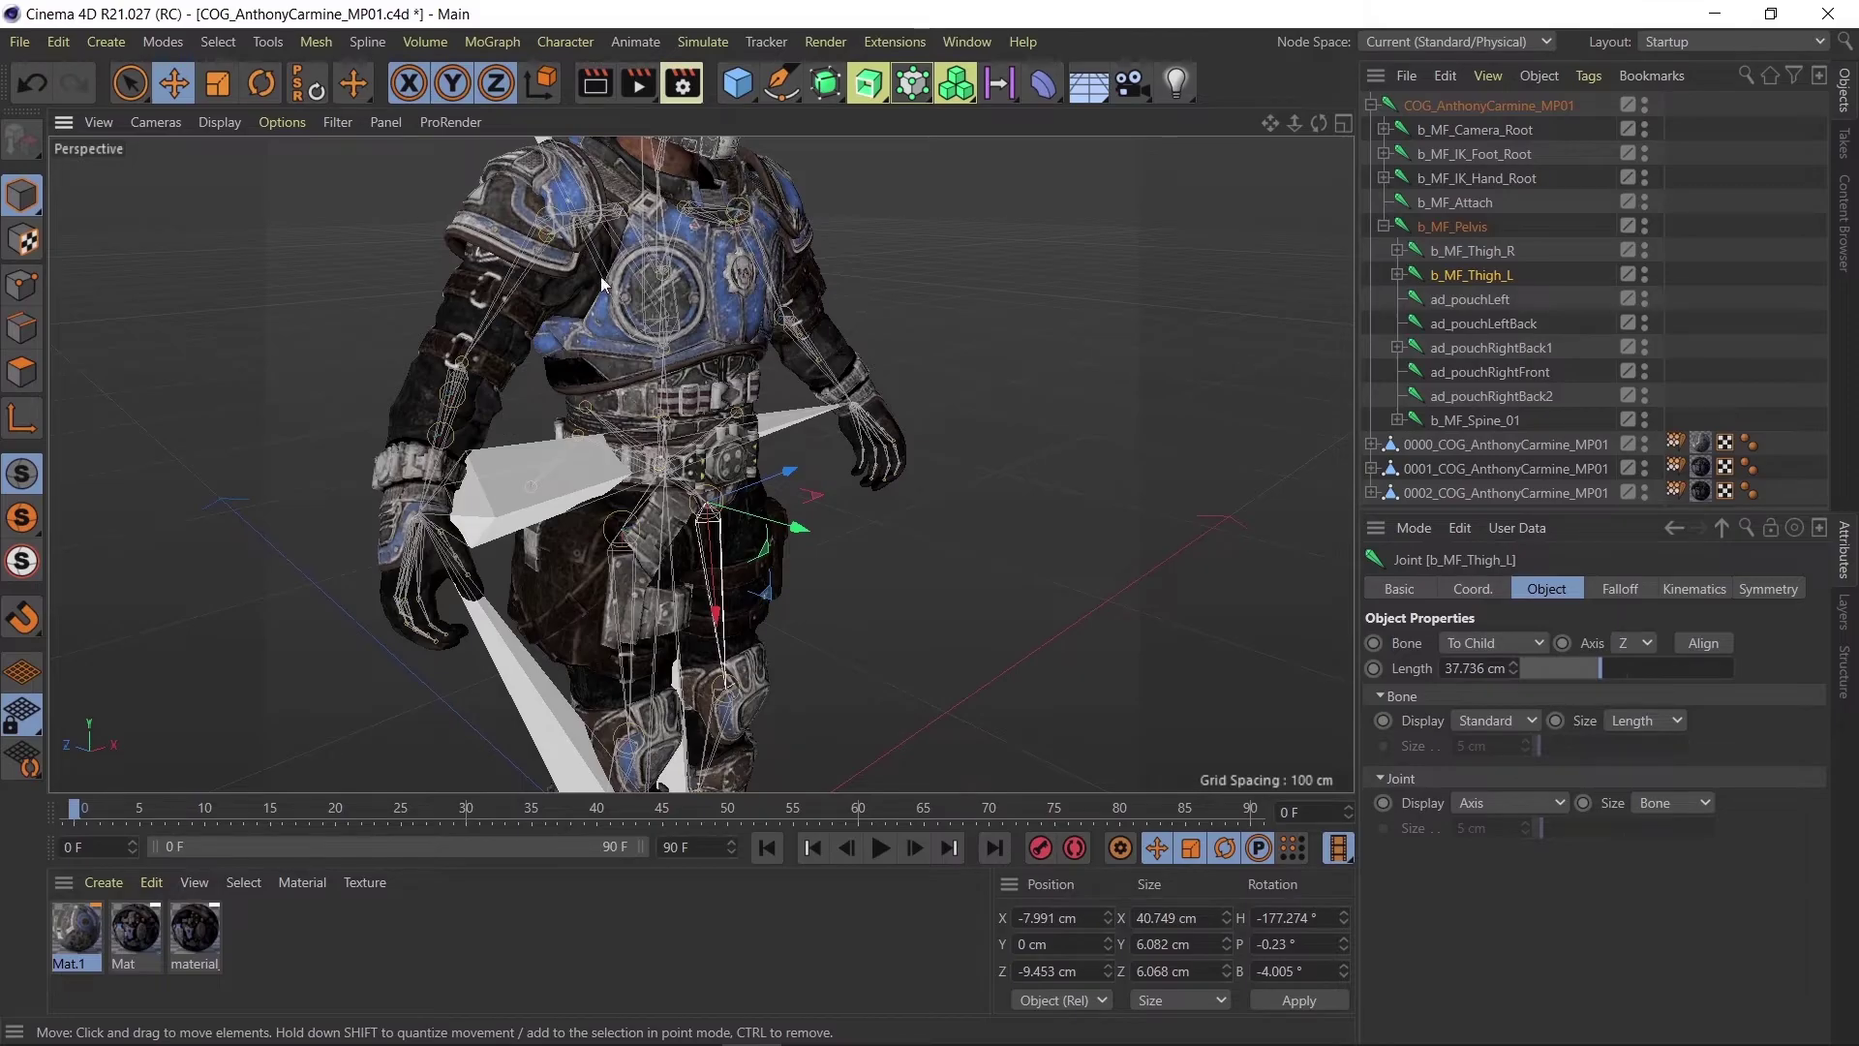
{"action": "mouse_move", "coordinate": [692, 316]}
{"action": "left_mouse_down", "text": "alt"}
{"action": "mouse_move", "coordinate": [636, 270]}
{"action": "mouse_move", "coordinate": [808, 364]}
{"action": "left_mouse_up", "text": "alt"}
{"action": "key", "text": "ctrl+shift+a"}
{"action": "left_click", "coordinate": [1471, 251]}
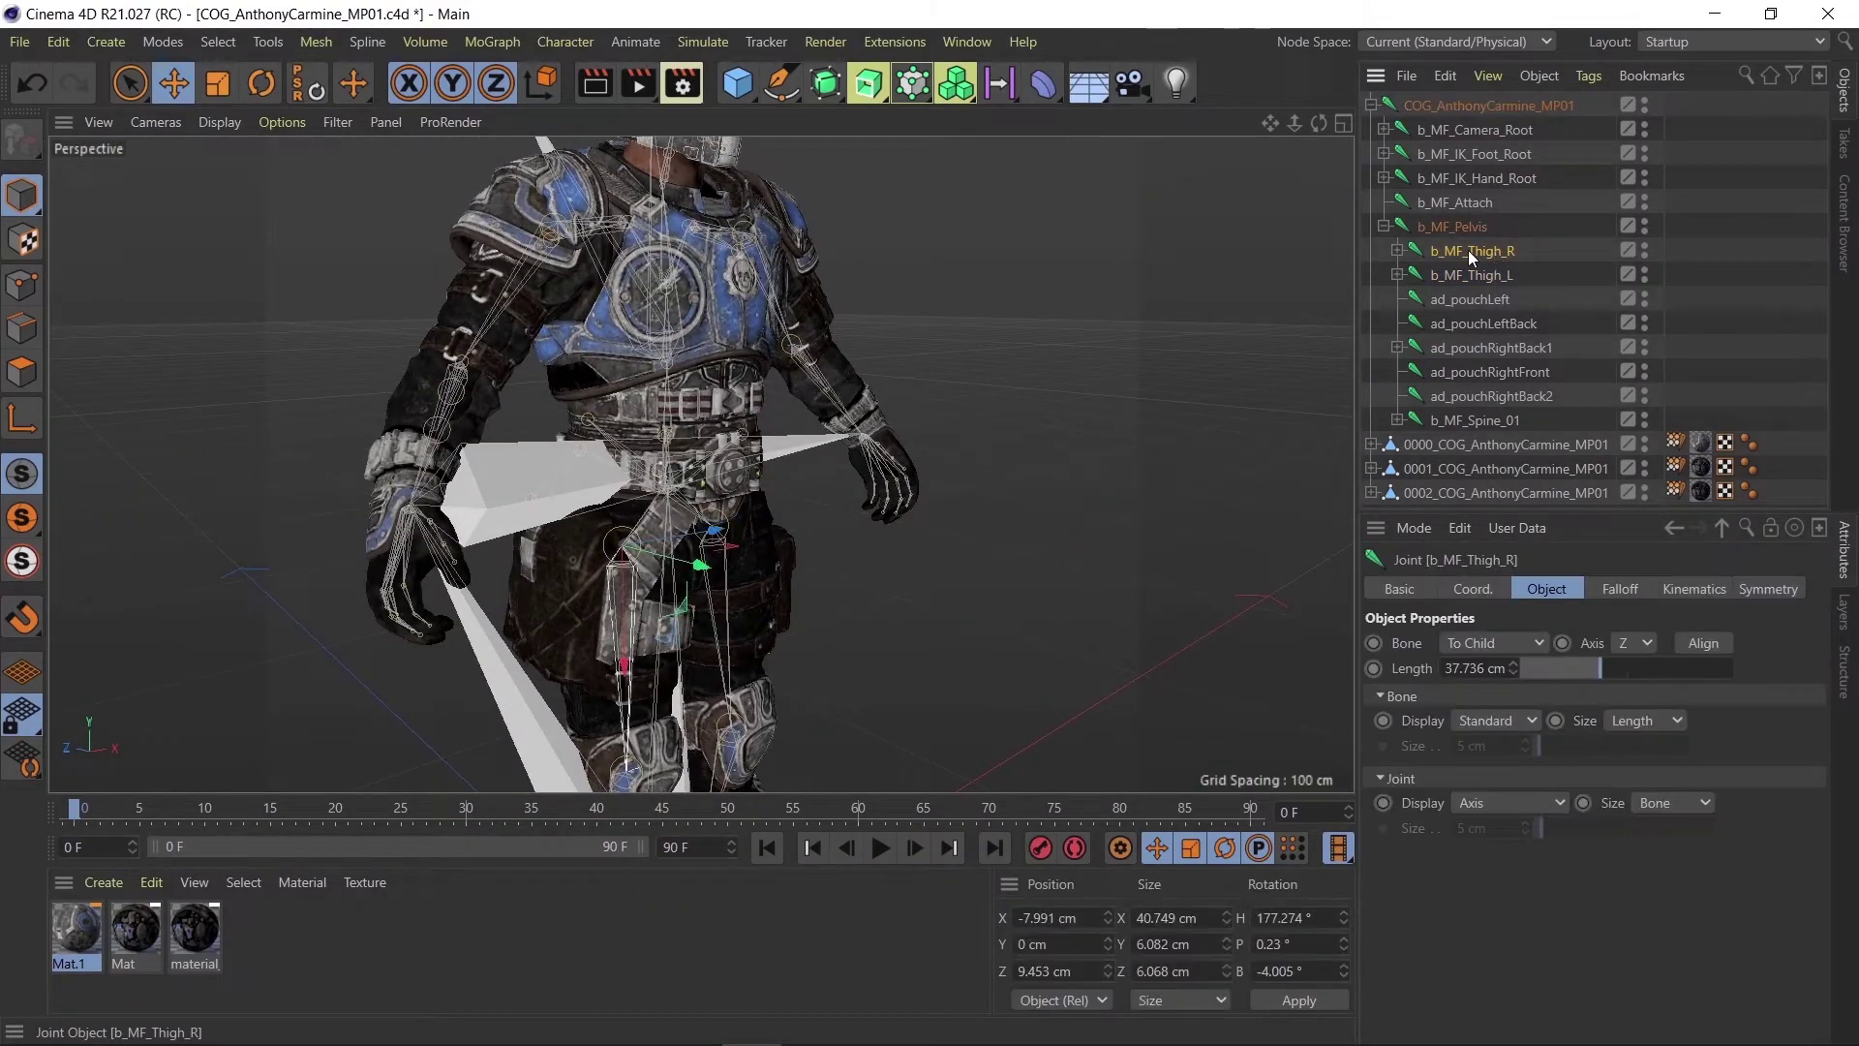
{"action": "left_click_drag", "start_coordinate": [578, 521], "coordinate": [723, 305], "text": "alt"}
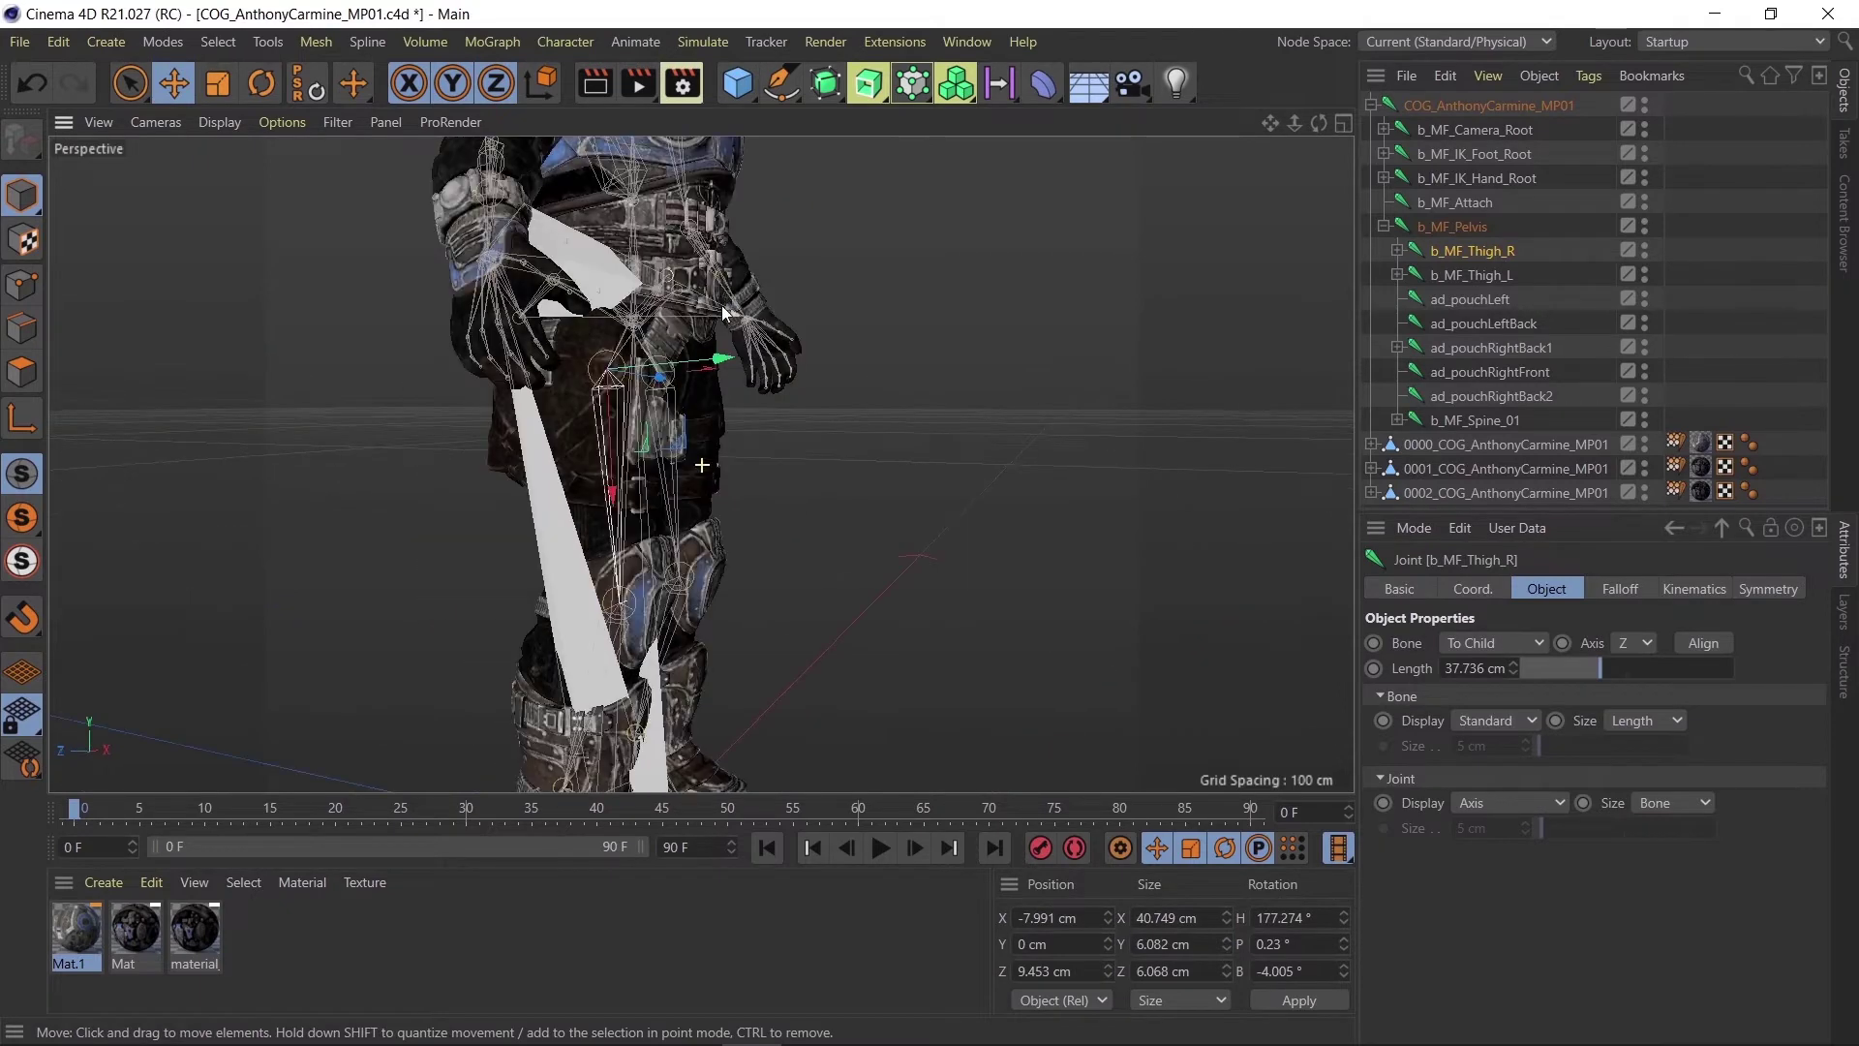
{"action": "mouse_move", "coordinate": [699, 368]}
{"action": "left_mouse_down"}
{"action": "mouse_move", "coordinate": [802, 370]}
{"action": "mouse_move", "coordinate": [983, 329]}
{"action": "mouse_move", "coordinate": [809, 491]}
{"action": "mouse_move", "coordinate": [1080, 306]}
{"action": "left_mouse_up"}
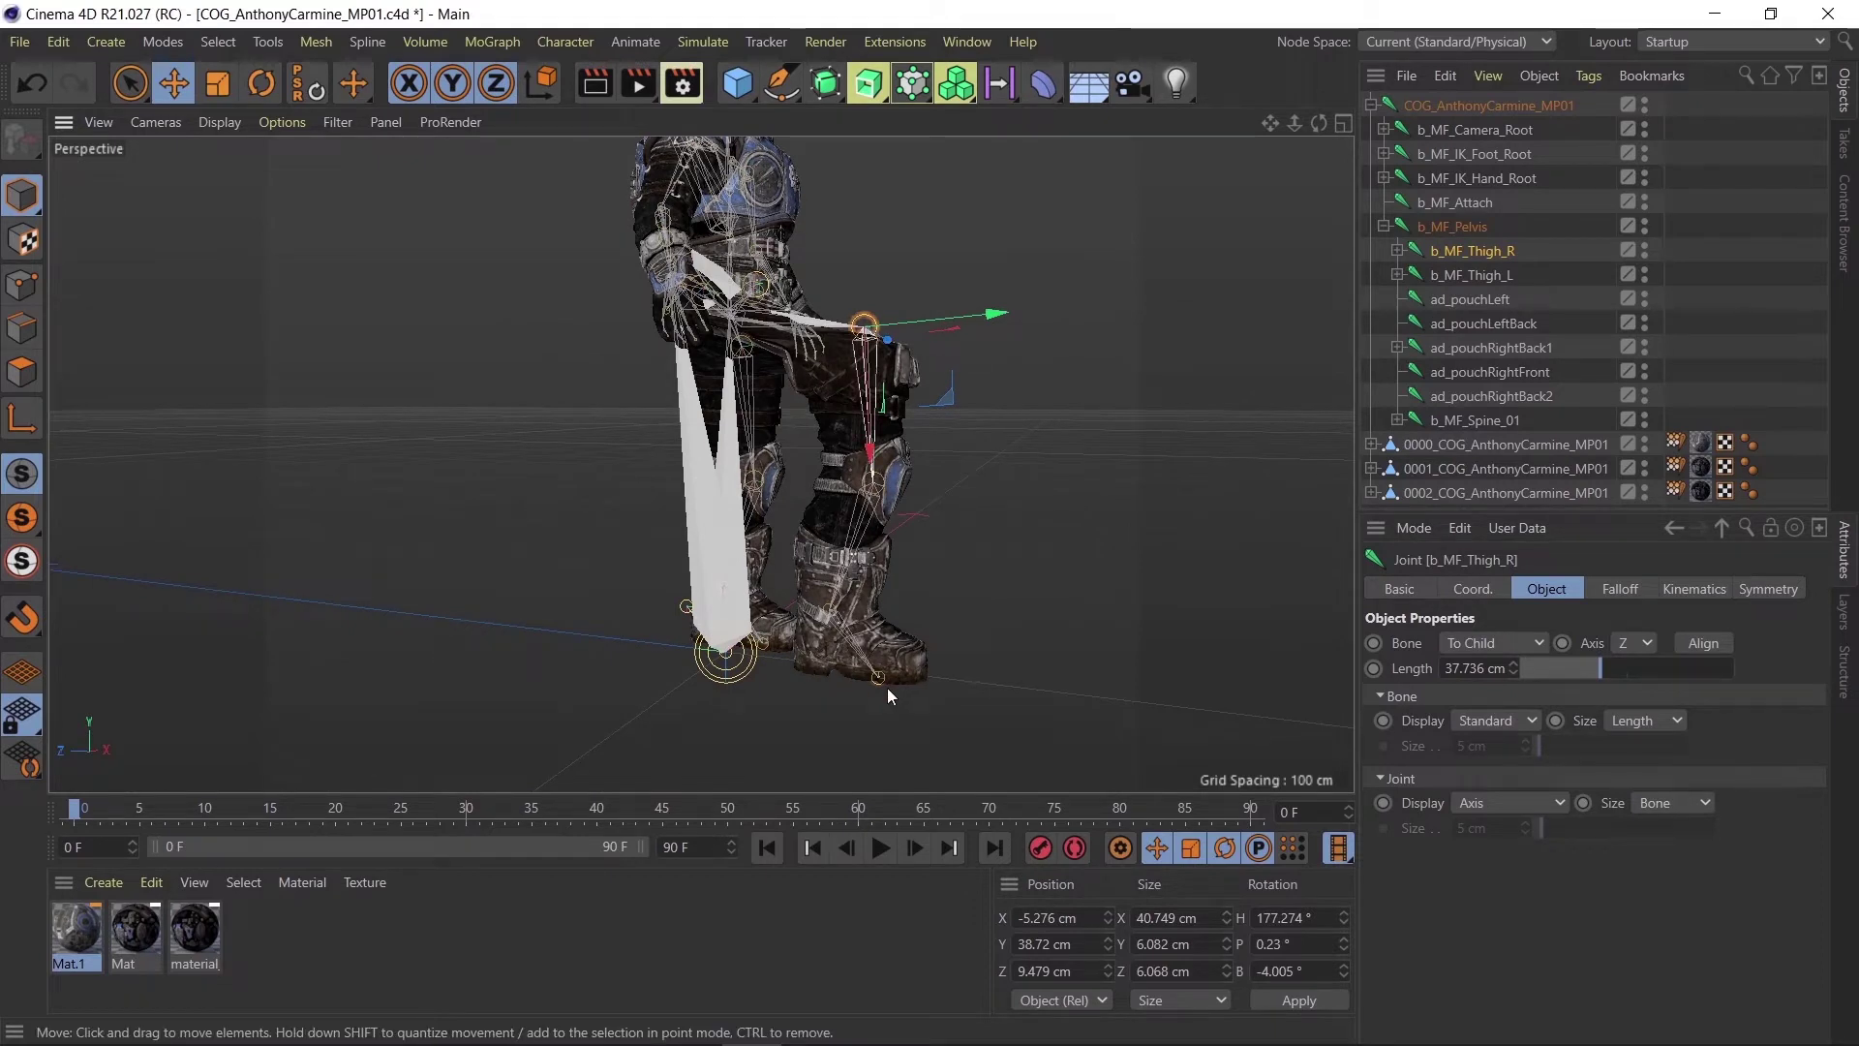
Bend the right knee at b_MF_Calf_R and reposition b_MF_Foot_R under it.
{"action": "left_click", "coordinate": [1398, 252]}
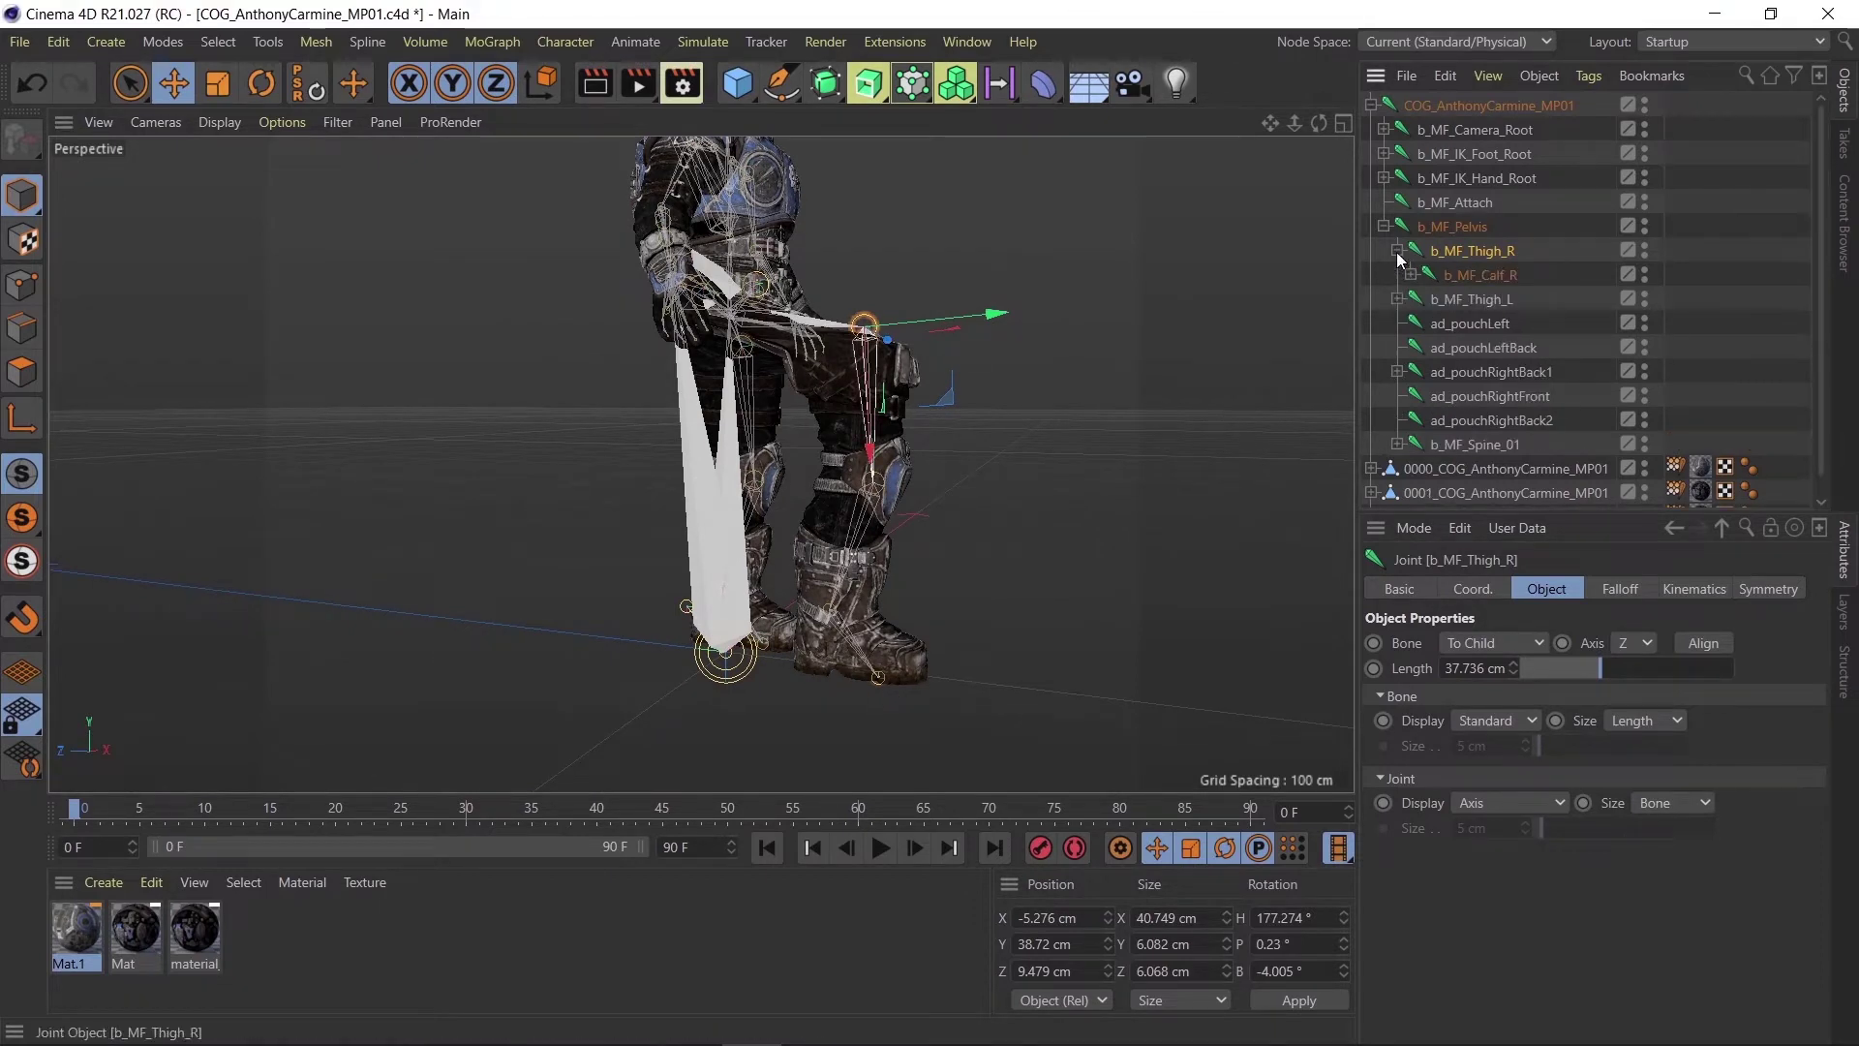
{"action": "left_click", "coordinate": [1473, 275]}
{"action": "left_click_drag", "start_coordinate": [1147, 405], "coordinate": [1135, 537]}
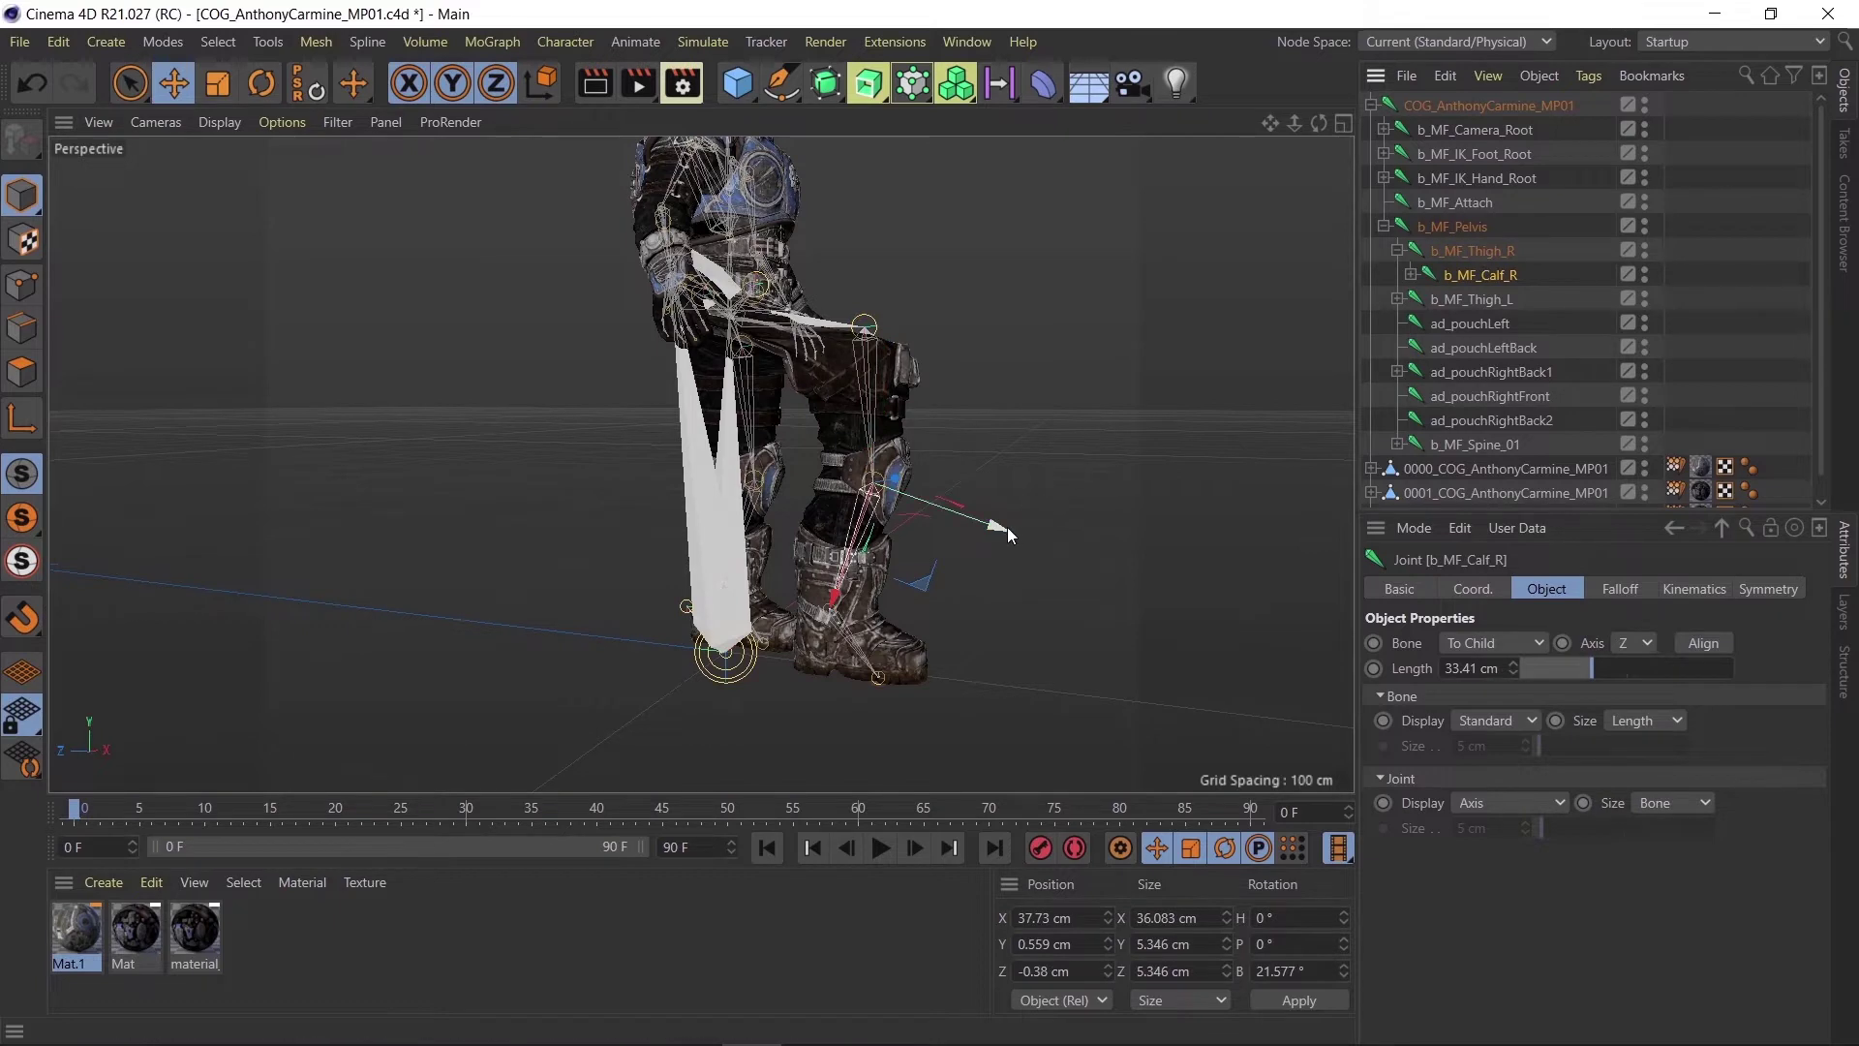
{"action": "left_click", "coordinate": [1413, 275]}
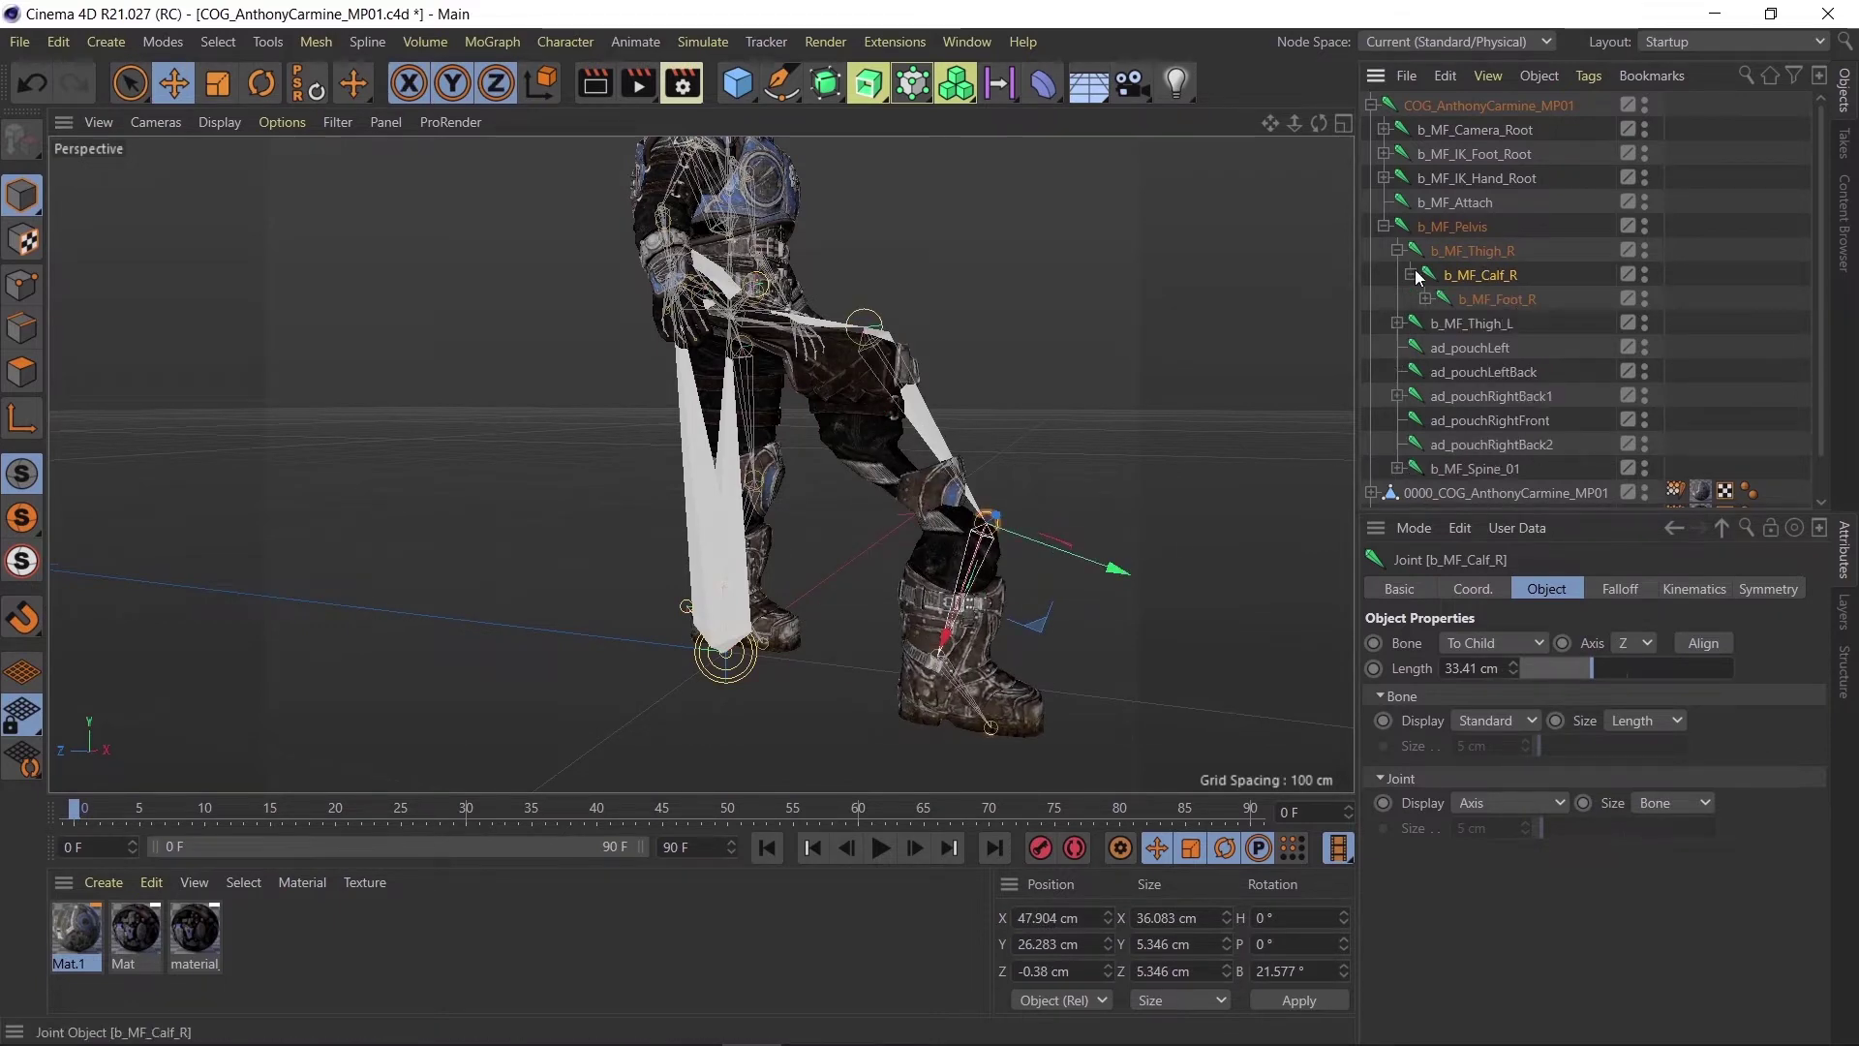
{"action": "left_click", "coordinate": [1523, 300]}
{"action": "left_click_drag", "start_coordinate": [1083, 671], "coordinate": [1129, 674]}
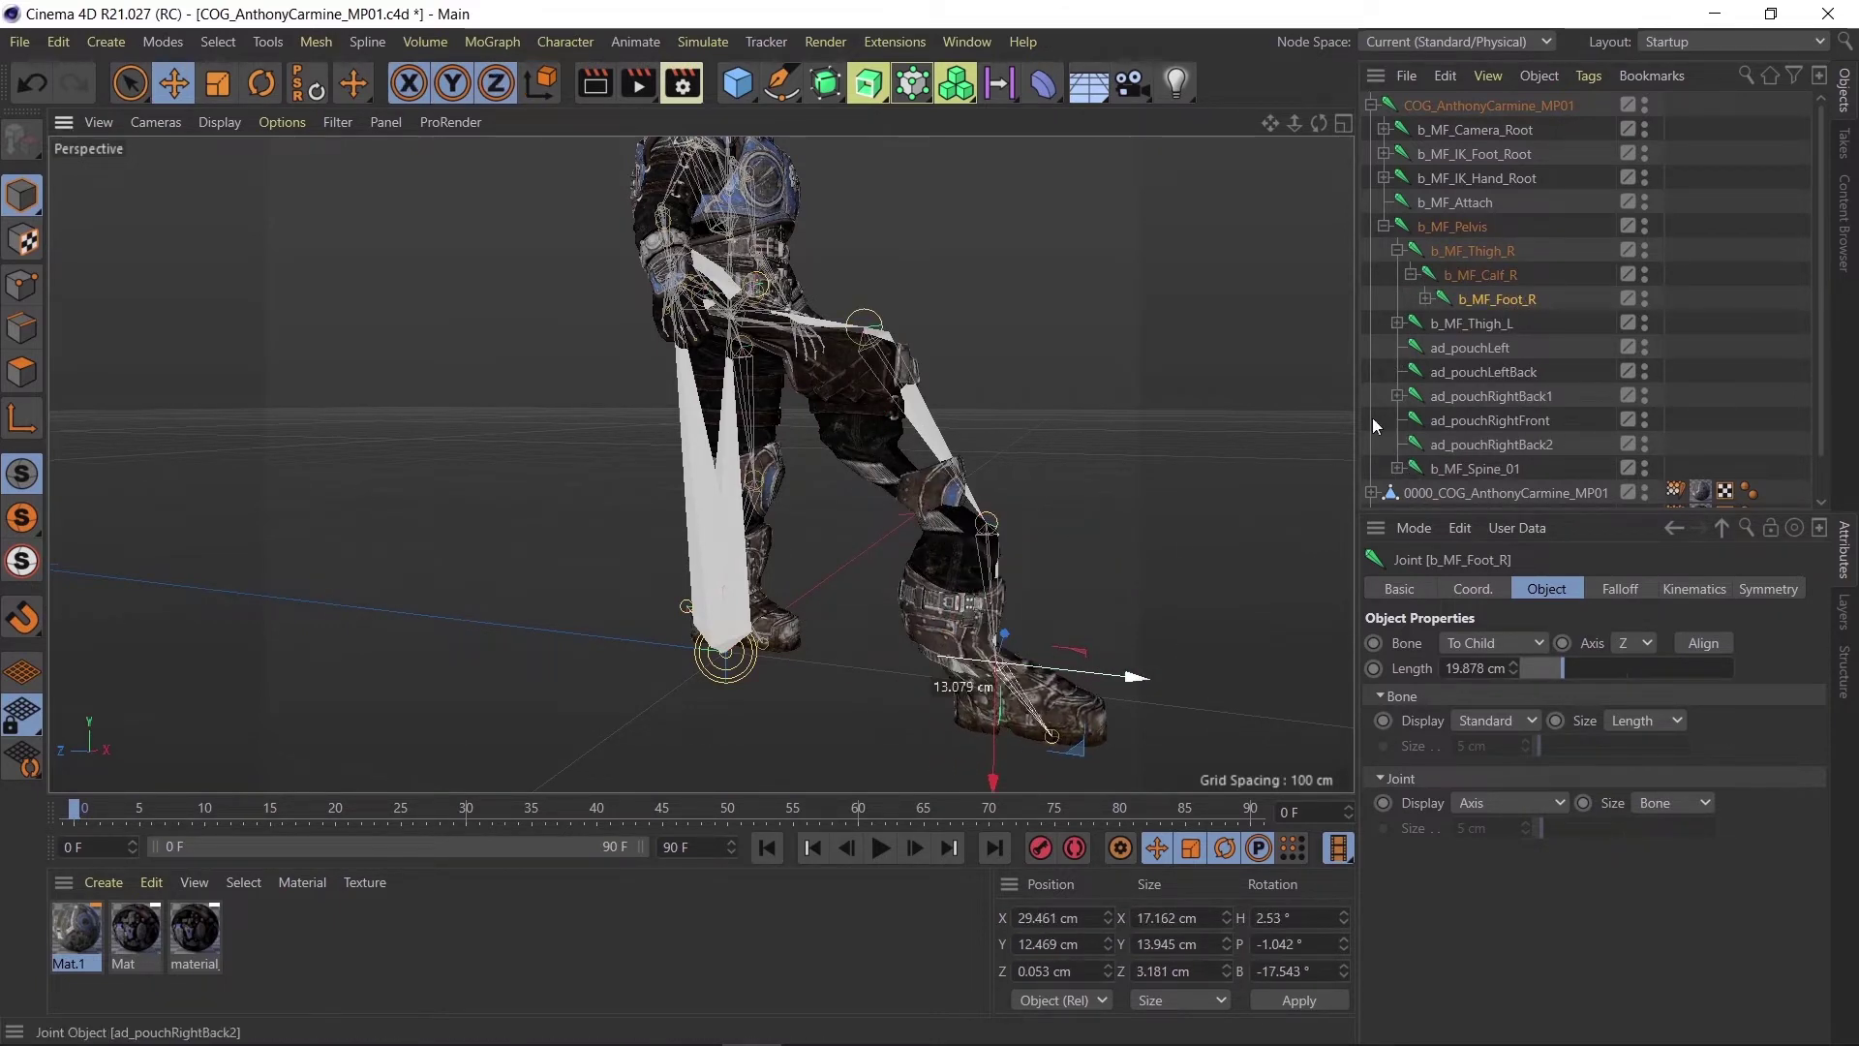
Expand the right foot to b_MF_Toe_R, select it, then undo.
{"action": "left_click", "coordinate": [1426, 298]}
{"action": "left_click", "coordinate": [1507, 324]}
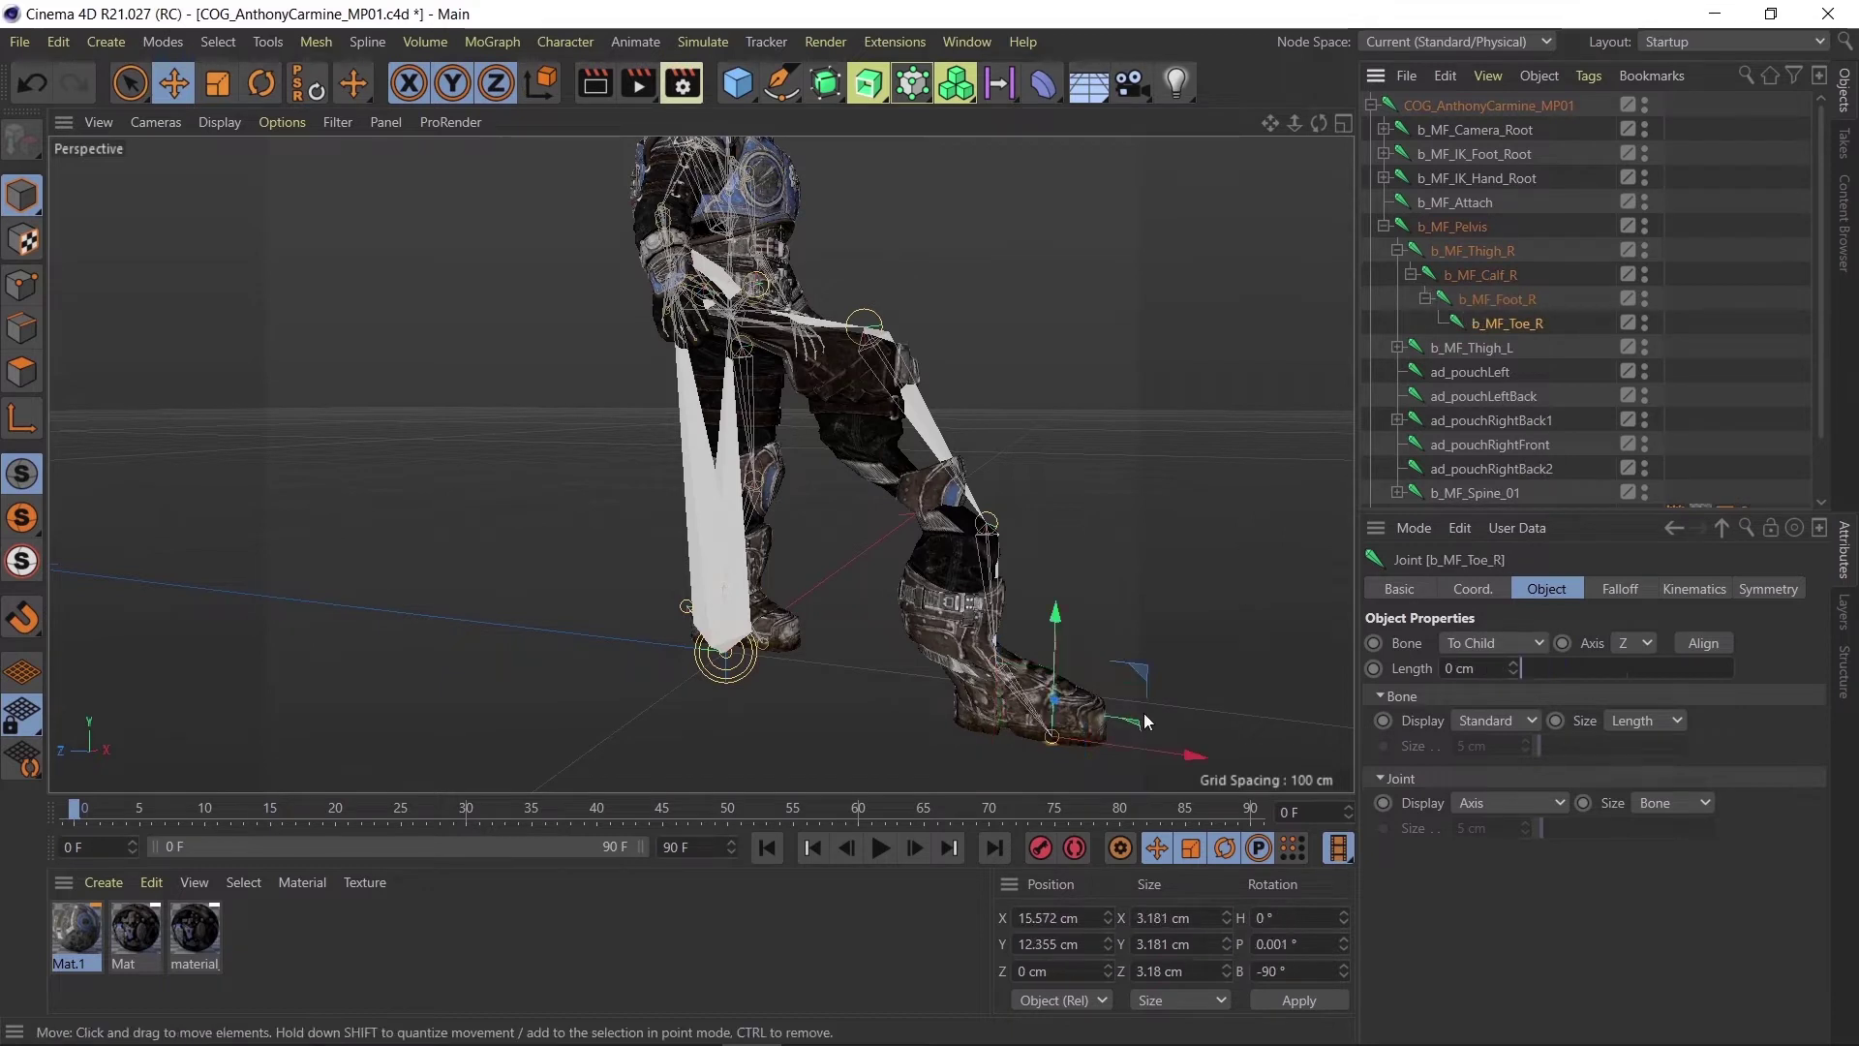
{"action": "key", "text": "ctrl+z"}
{"action": "key", "text": "ctrl+z"}
{"action": "key", "text": "ctrl+z"}
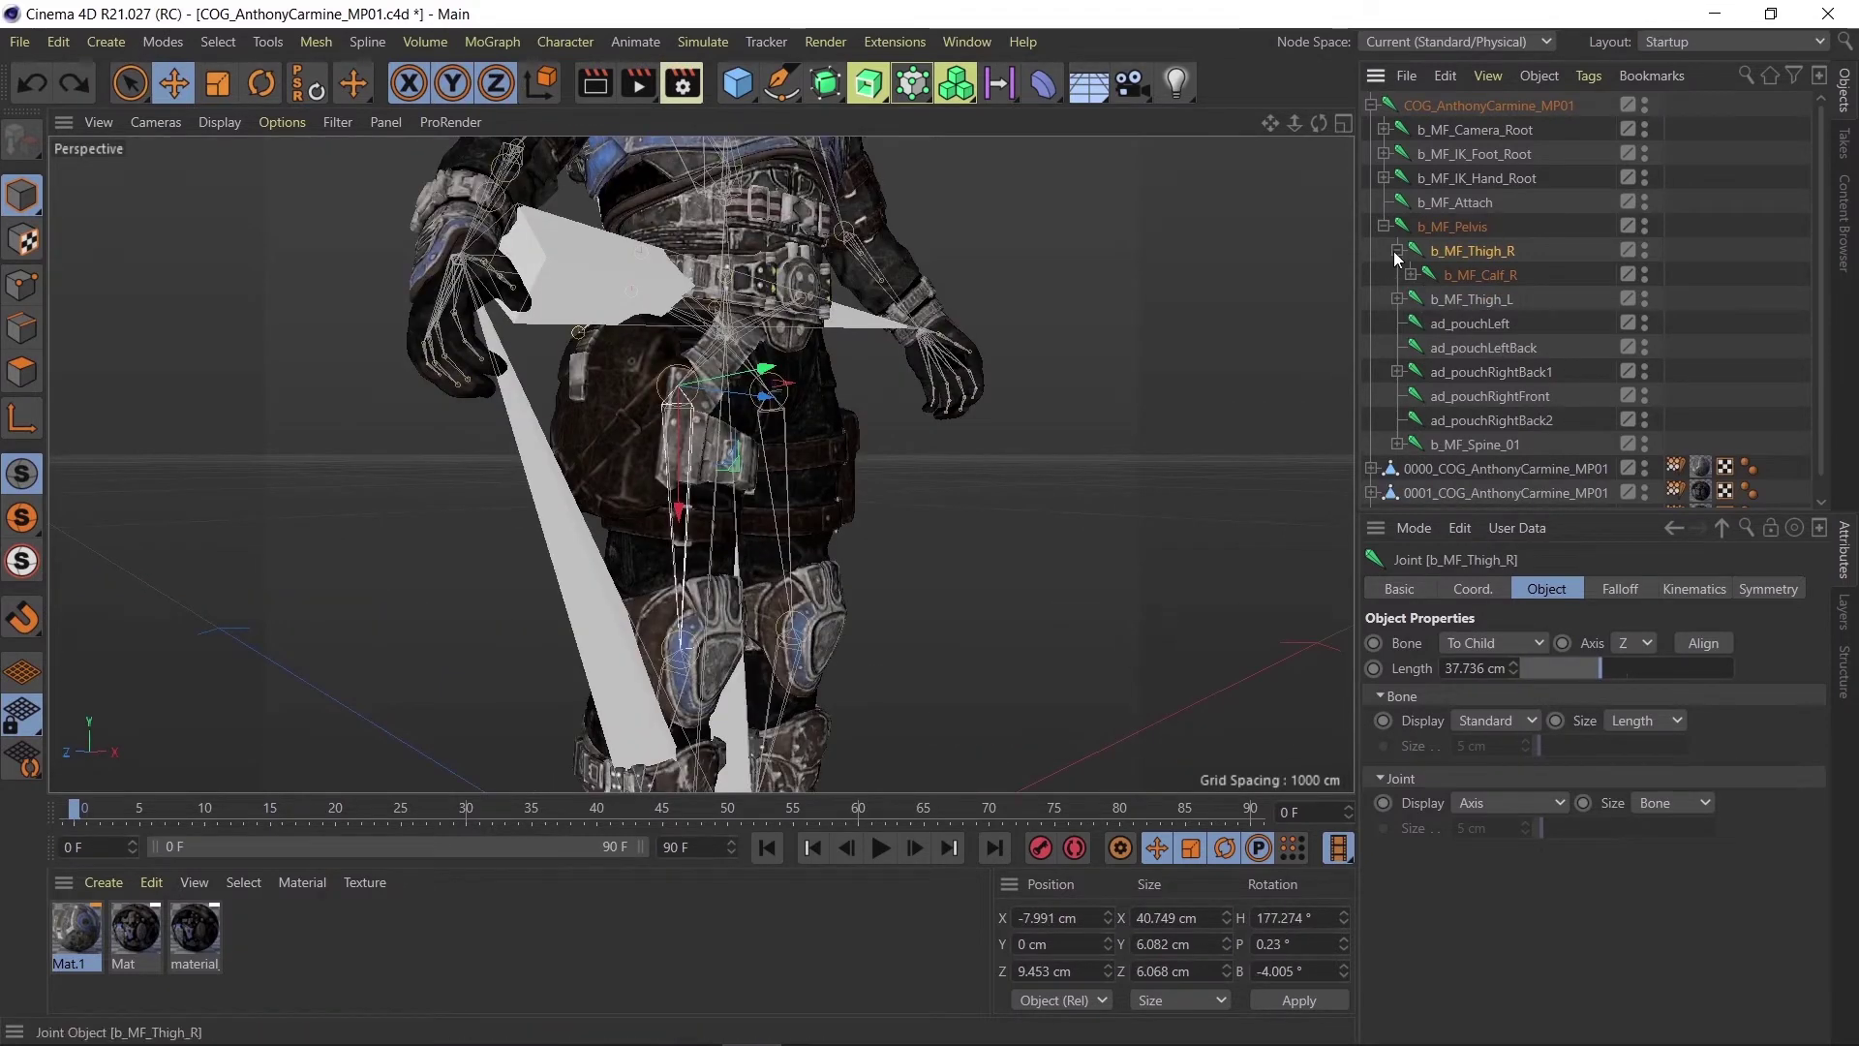
Raise b_MF_Thigh_L about 3.6 cm on Y and select b_MF_Calf_L.
{"action": "left_click", "coordinate": [1397, 251]}
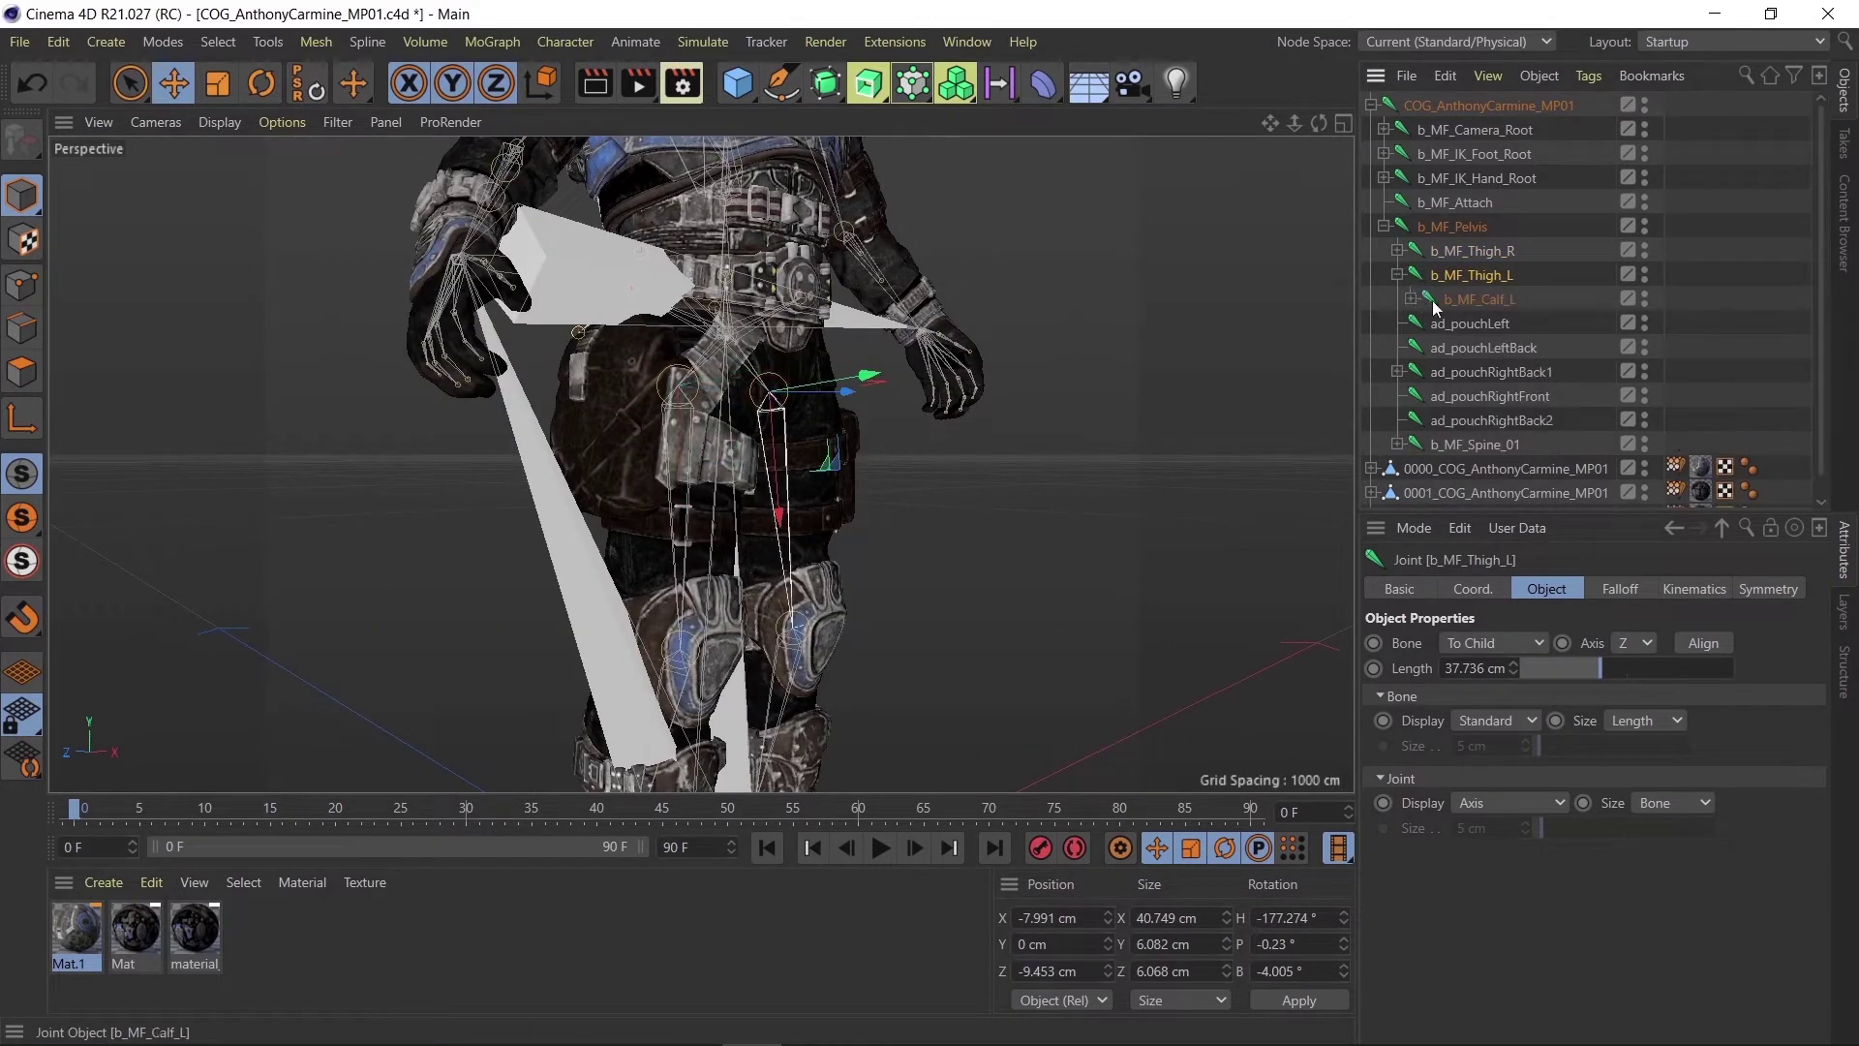
{"action": "left_click_drag", "start_coordinate": [871, 375], "coordinate": [964, 387]}
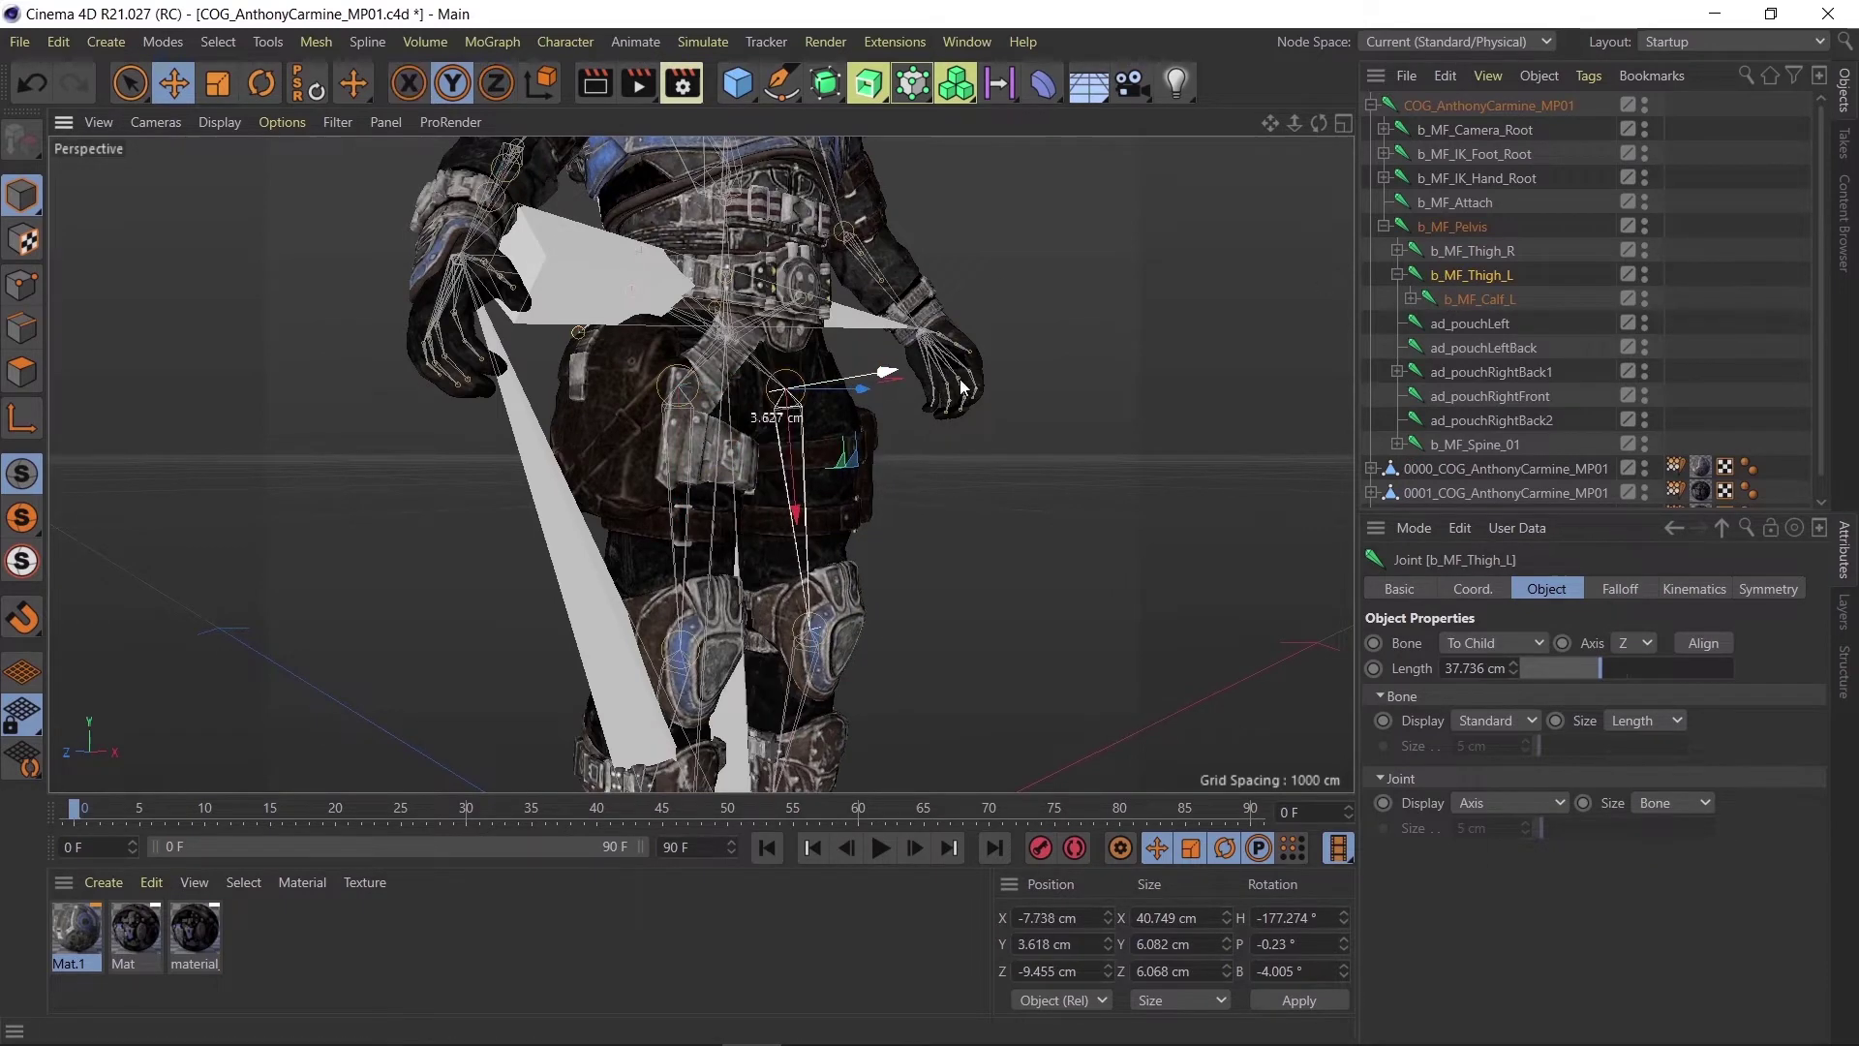
{"action": "left_click", "coordinate": [1453, 298]}
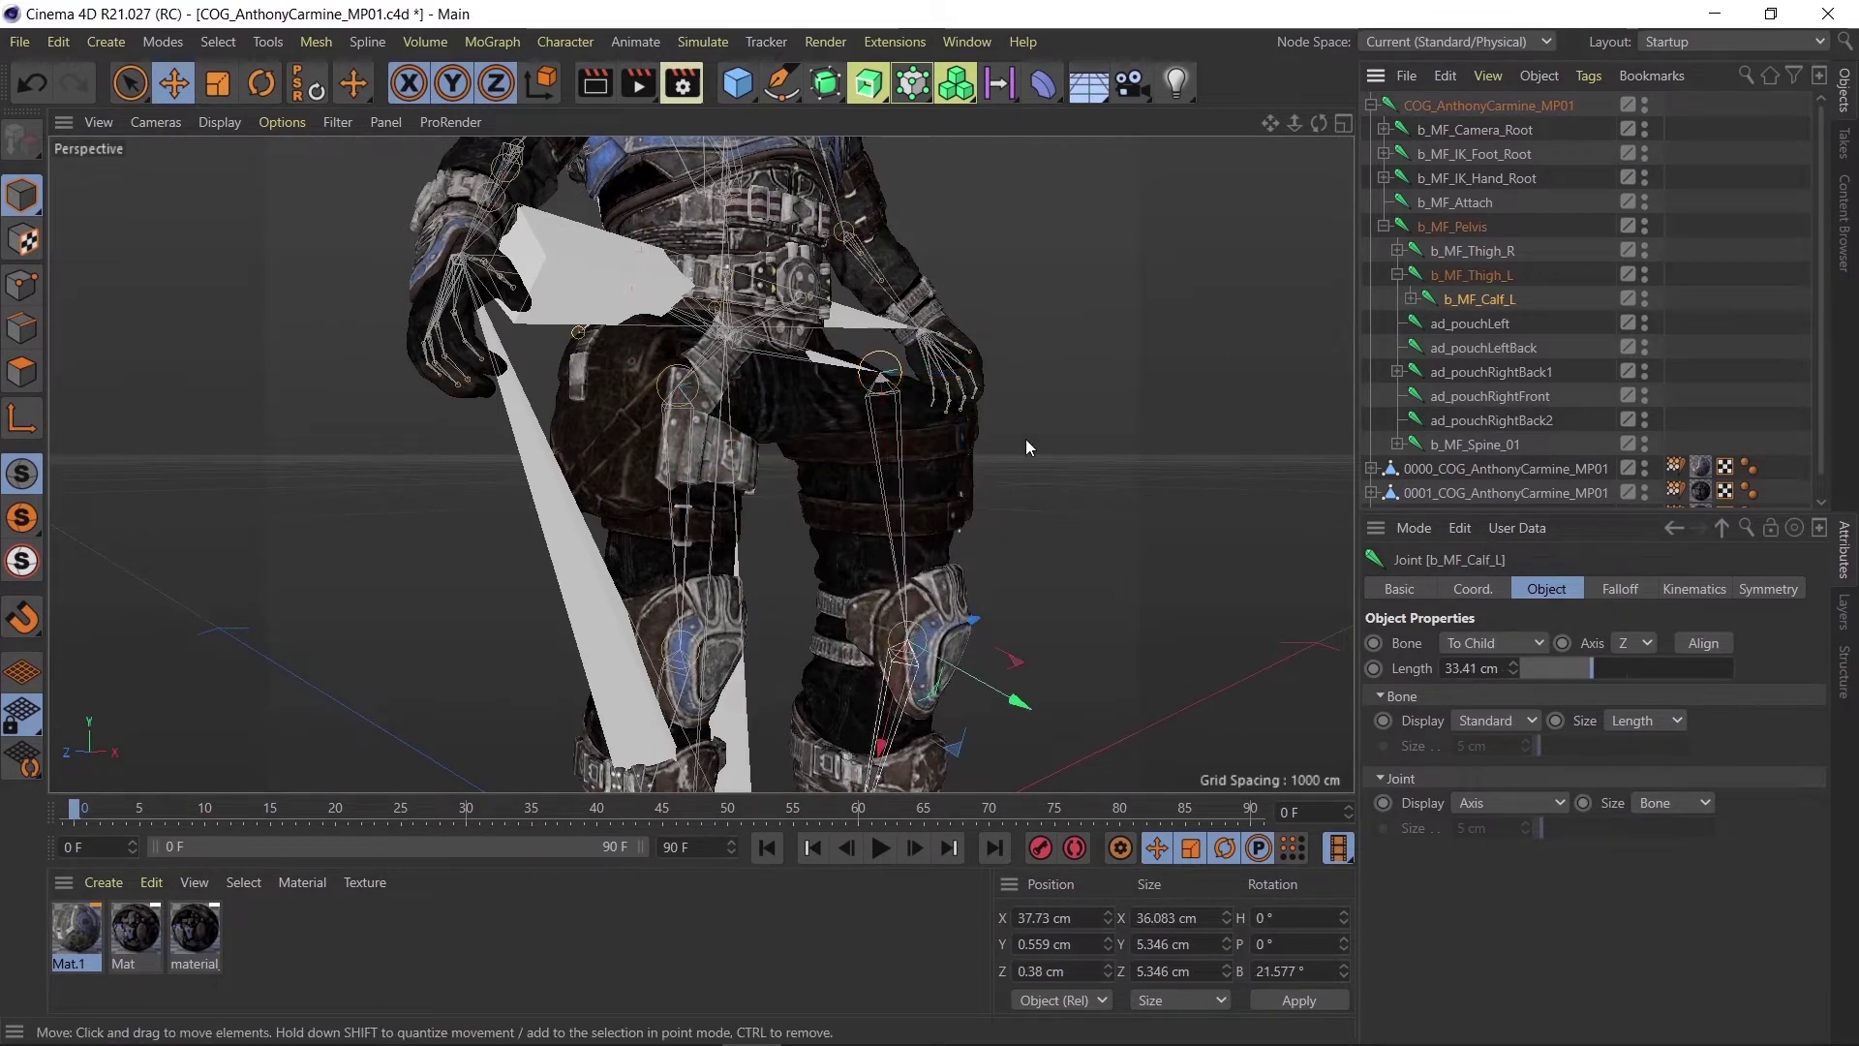
Collapse the left thigh chain and select b_MF_Pelvis, then b_MF_Spine_01.
{"action": "scroll", "coordinate": [1025, 439], "scroll_direction": "down", "scroll_amount": 3}
{"action": "scroll", "coordinate": [941, 485], "scroll_direction": "down", "scroll_amount": 3}
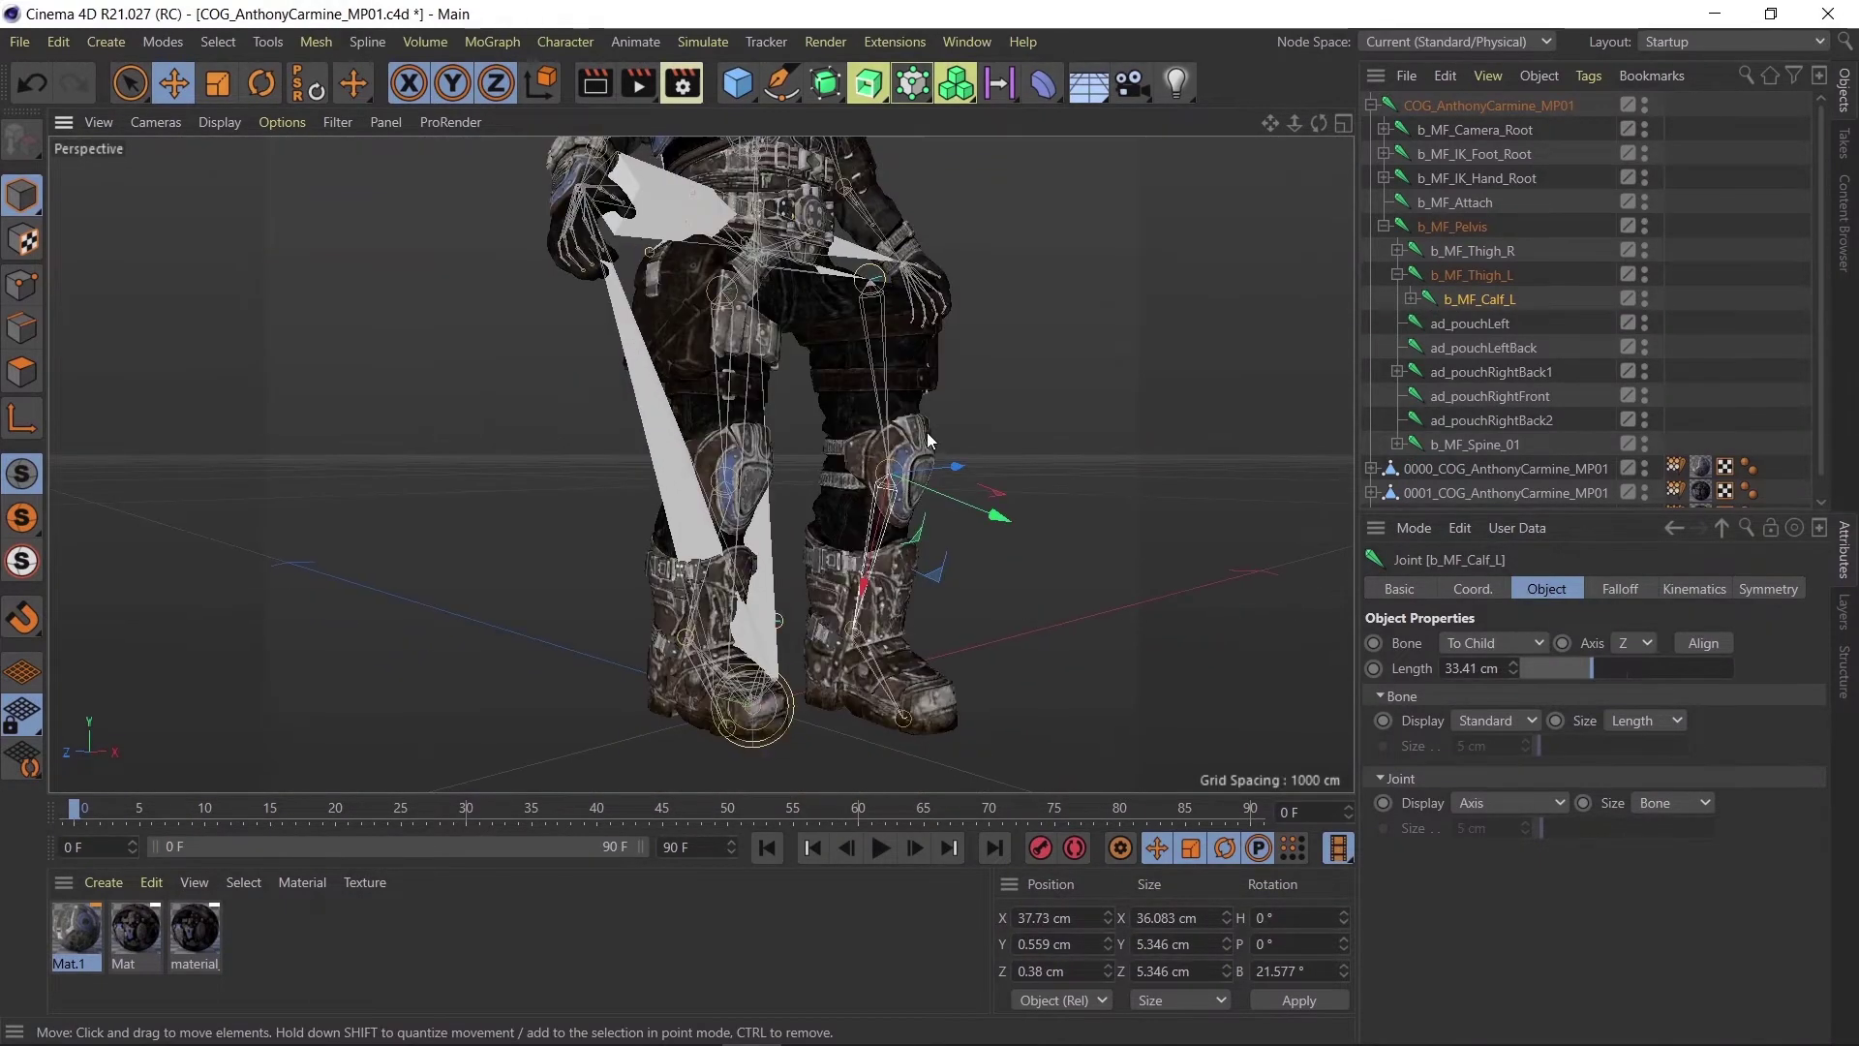
{"action": "left_click", "coordinate": [1396, 277]}
{"action": "left_click", "coordinate": [1456, 229]}
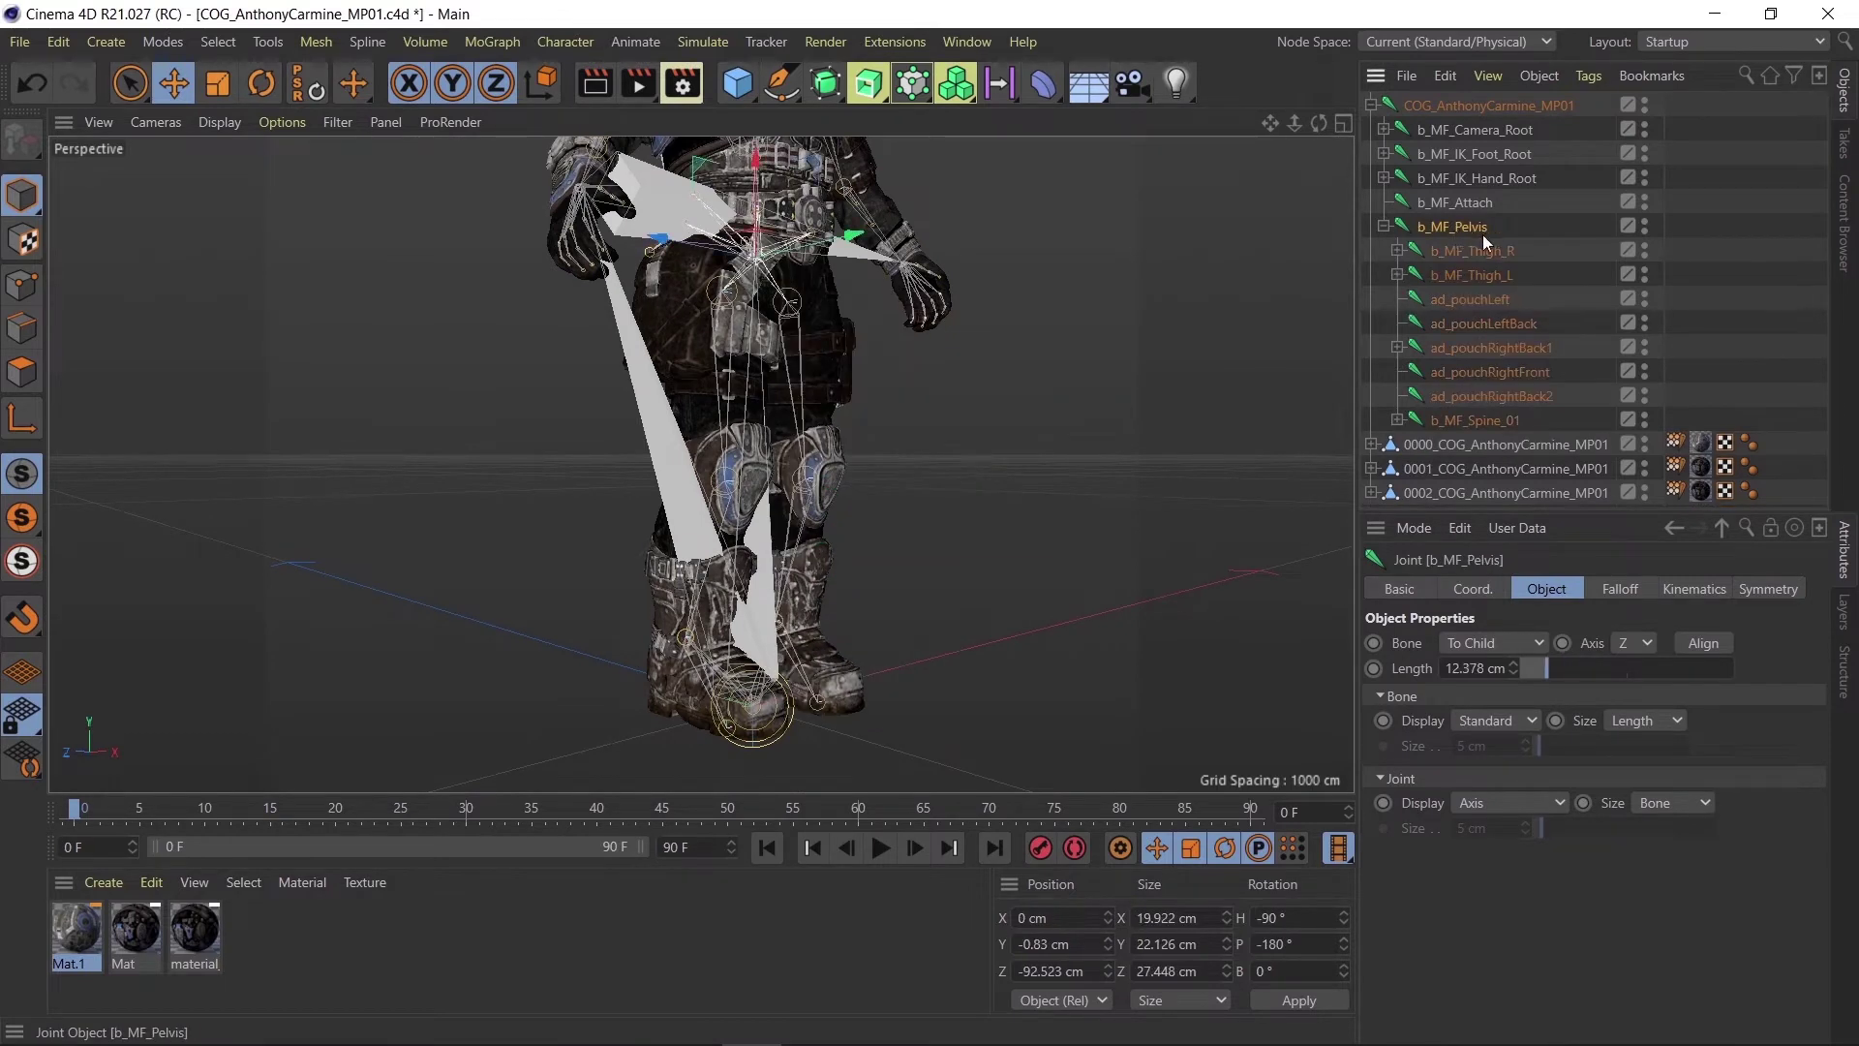
{"action": "left_click", "coordinate": [1476, 420]}
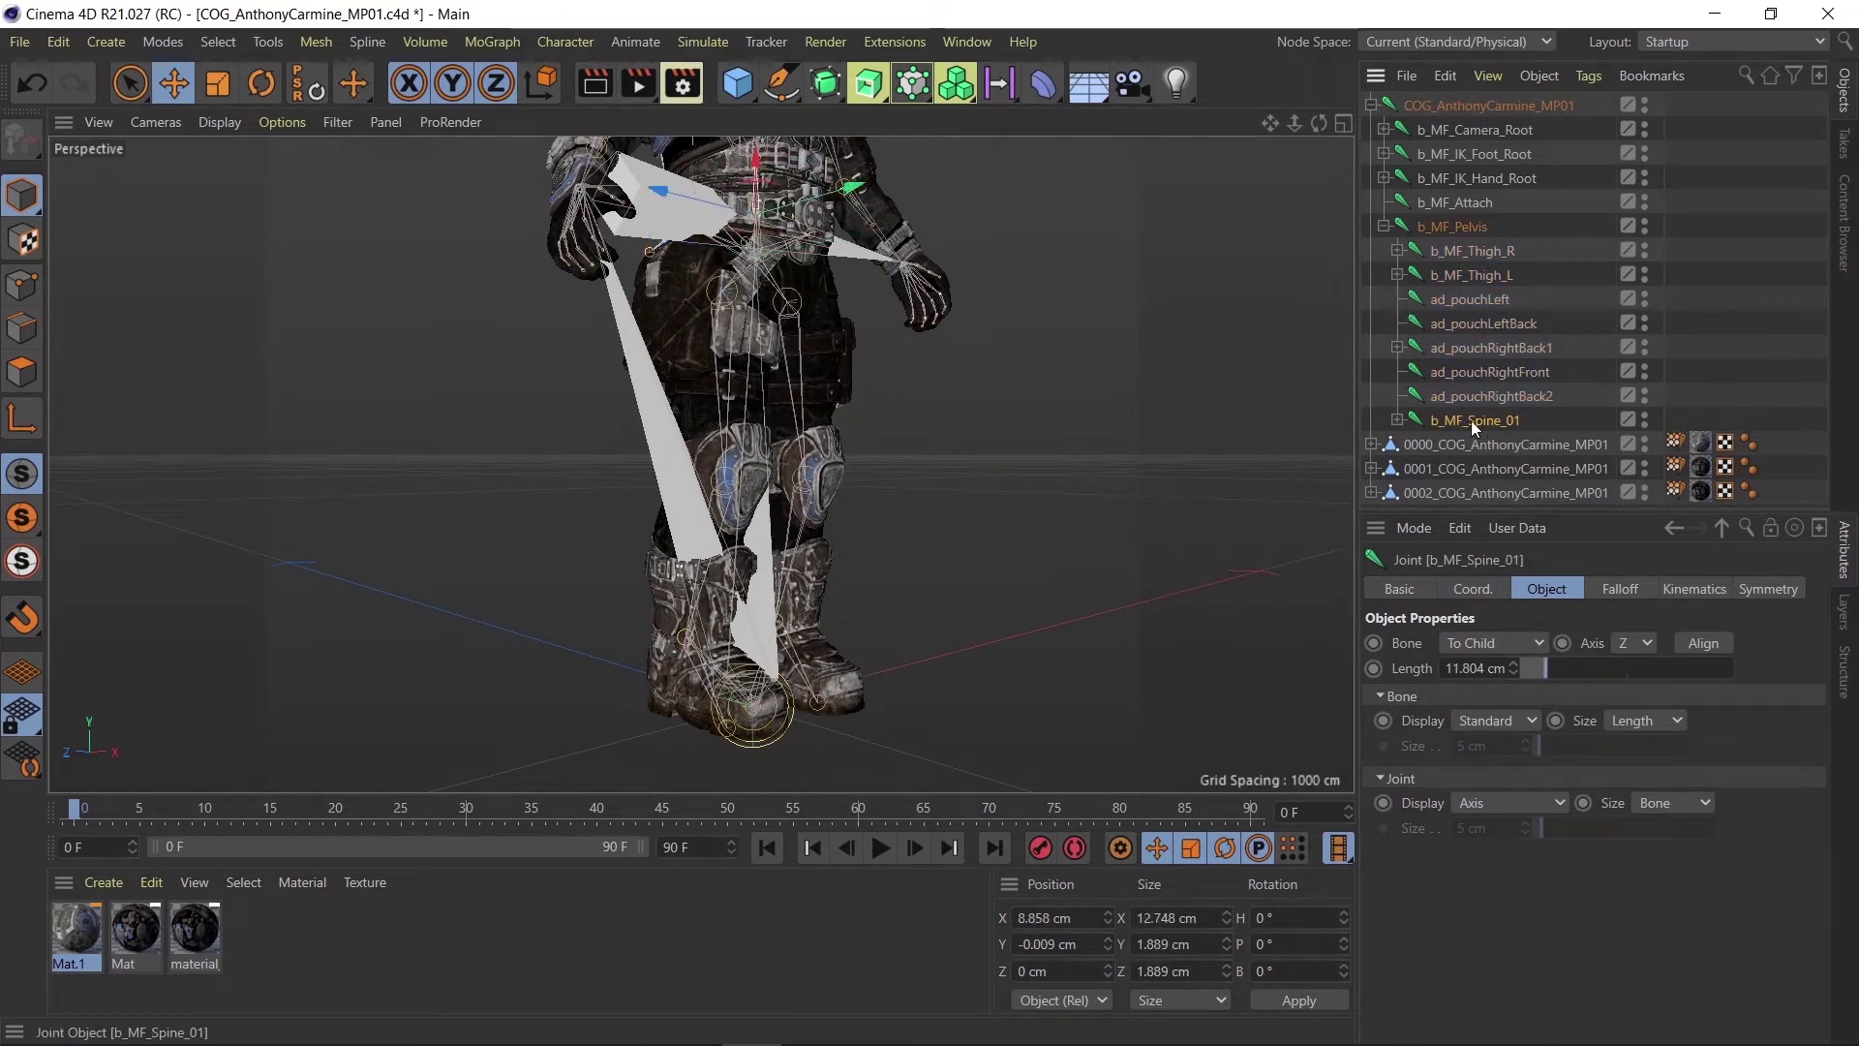
Frame b_MF_Spine_01, test-bend and undo it, then expand it.
{"action": "key", "text": "o"}
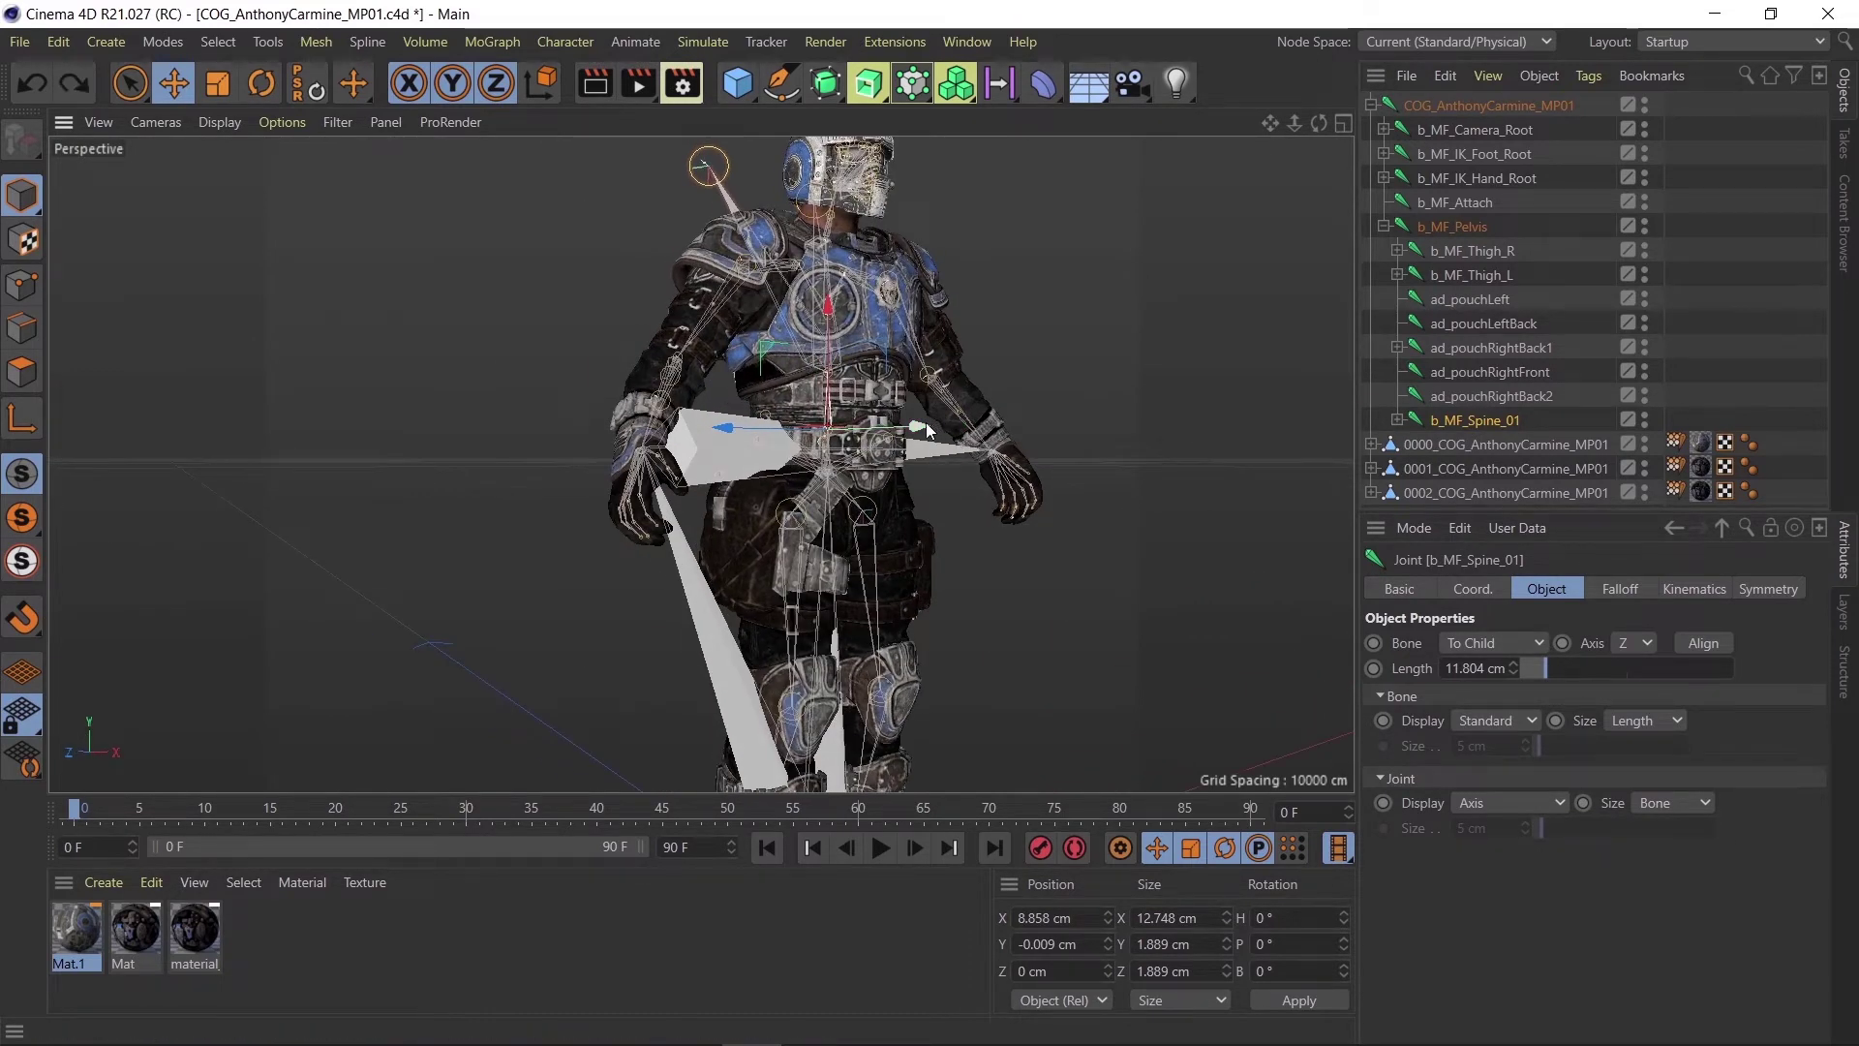
{"action": "mouse_move", "coordinate": [959, 448]}
{"action": "left_mouse_down"}
{"action": "mouse_move", "coordinate": [1002, 444]}
{"action": "mouse_move", "coordinate": [883, 472]}
{"action": "left_mouse_up"}
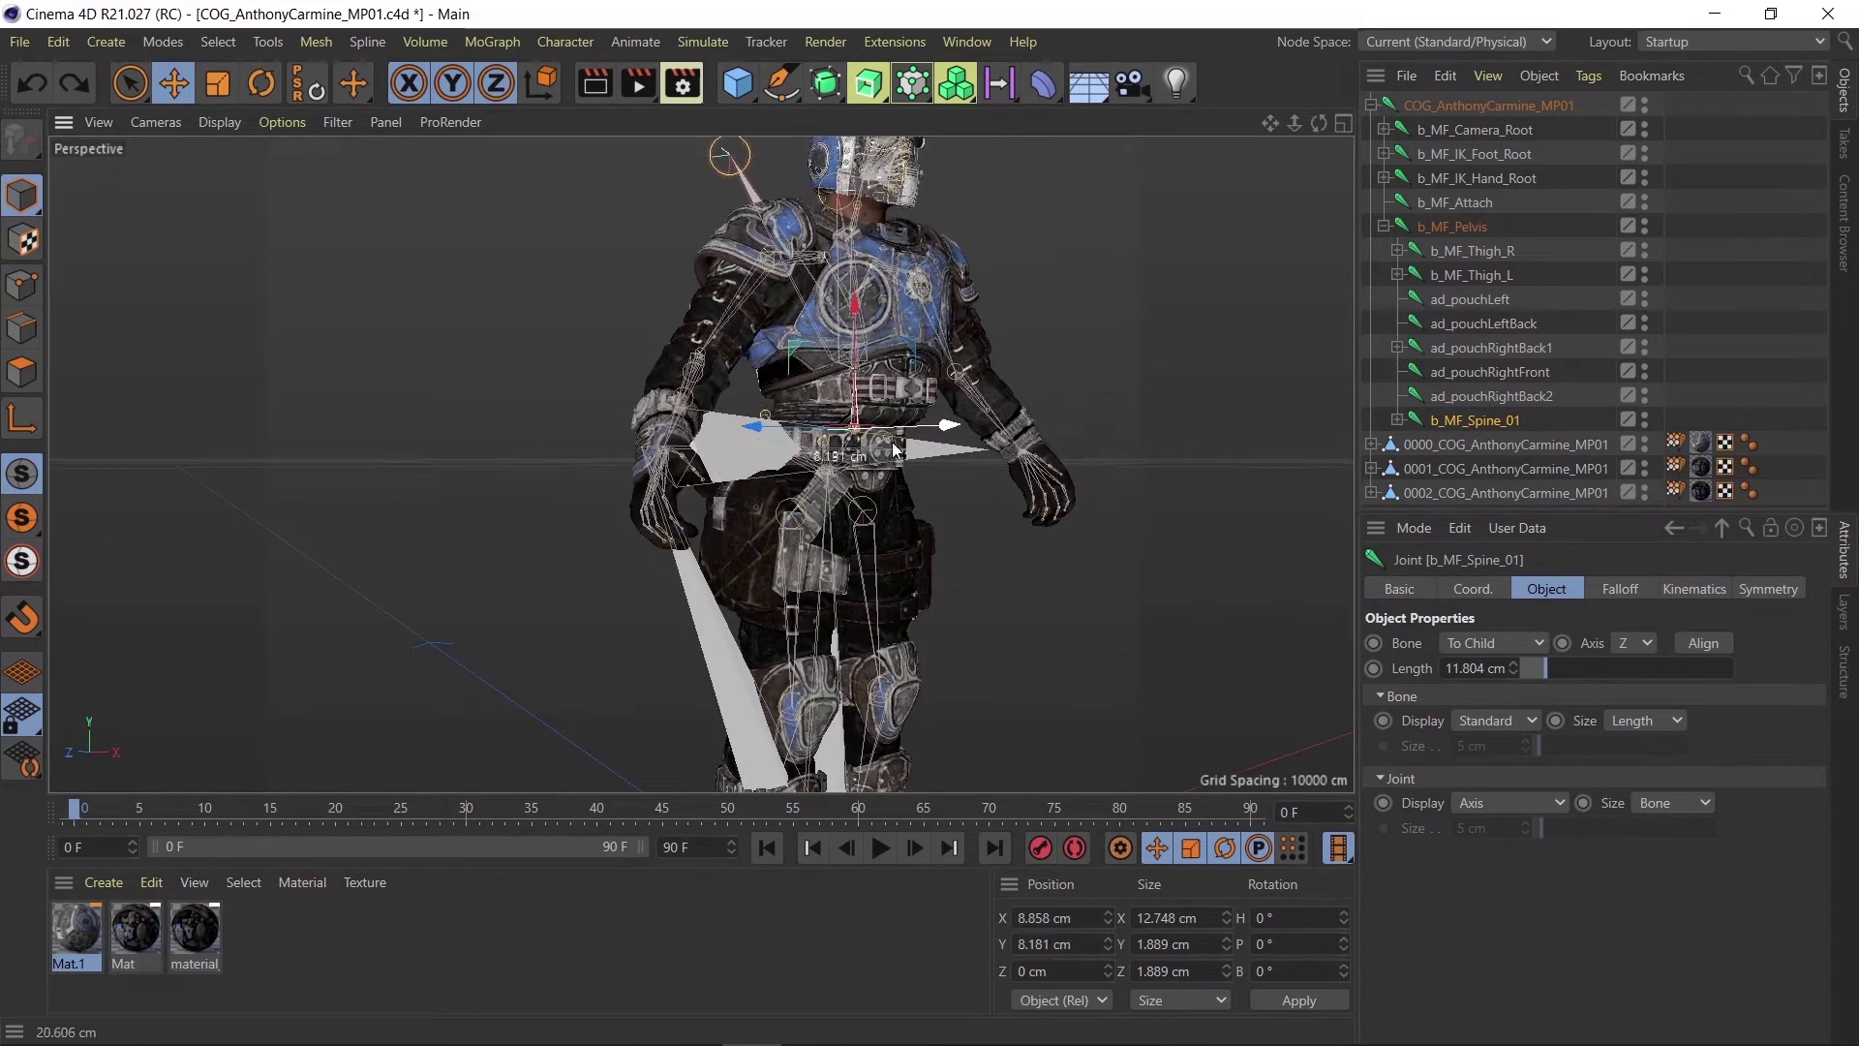
{"action": "key", "text": "ctrl+z"}
{"action": "left_click", "coordinate": [1397, 419]}
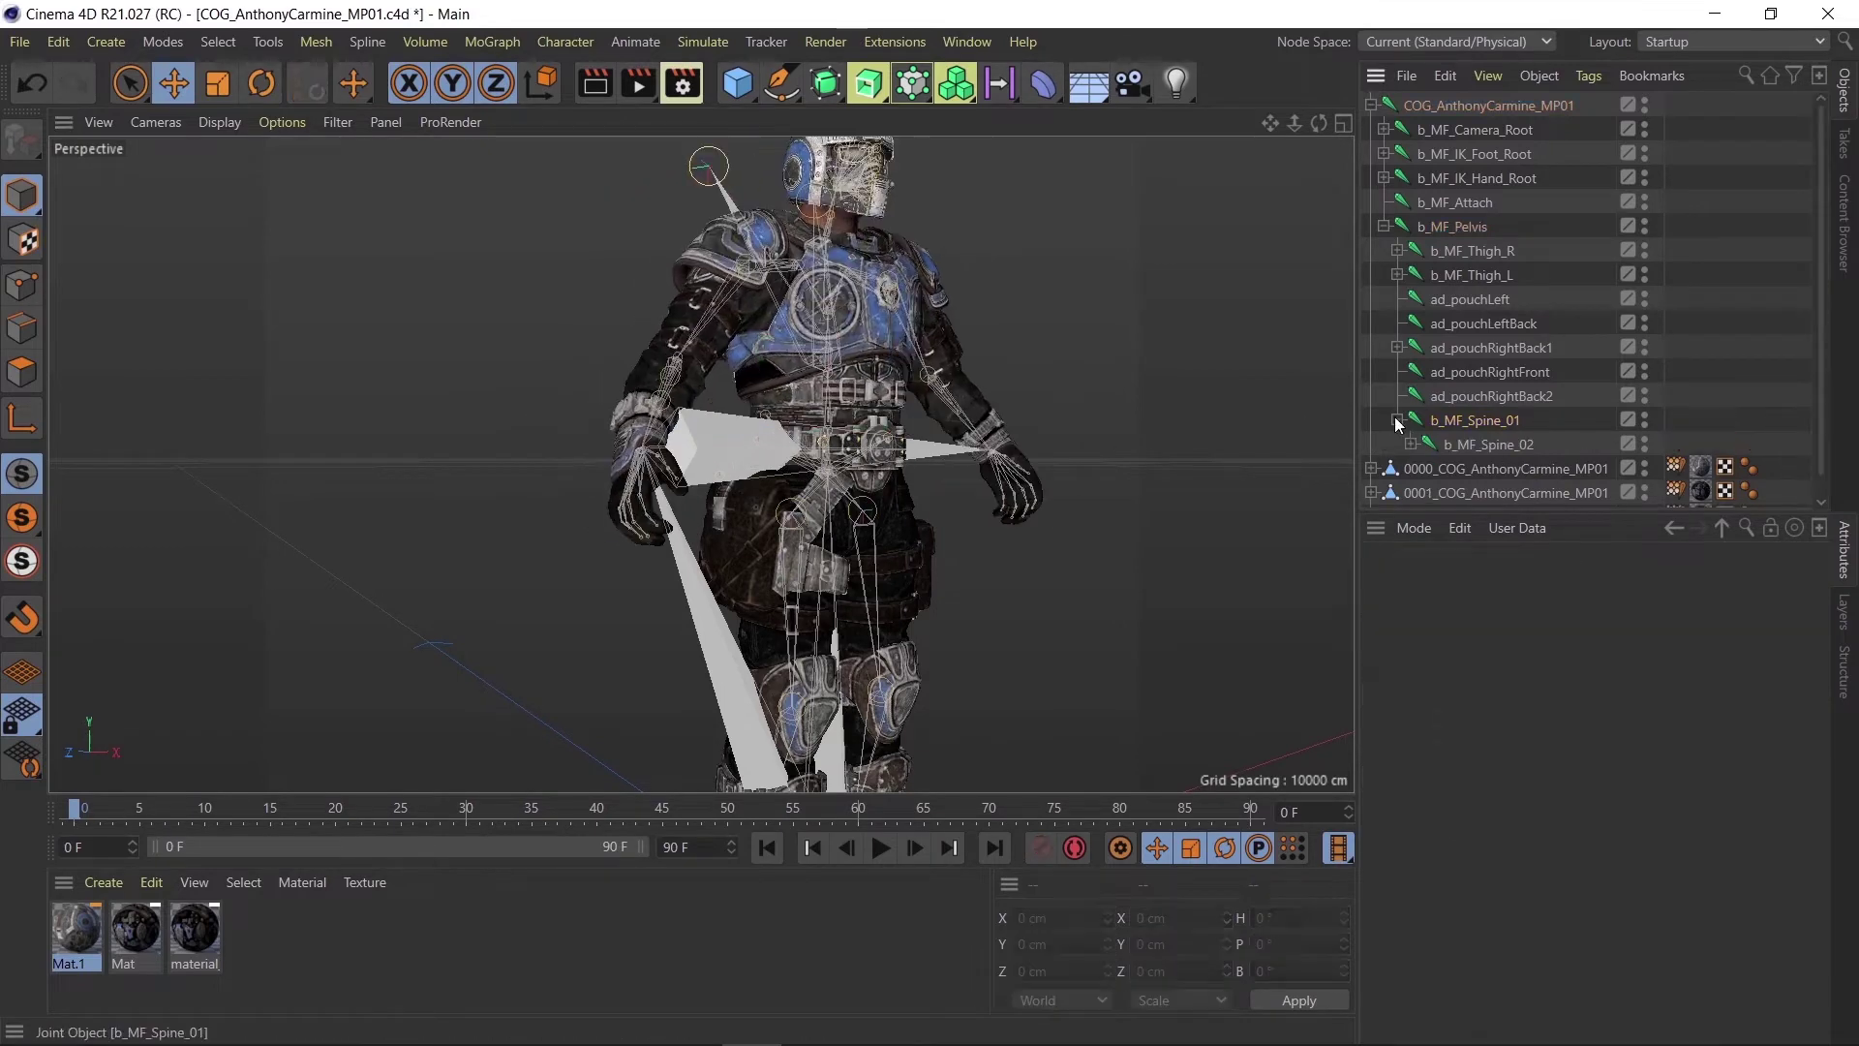
Test-move b_MF_Spine_02, undo the move, and expand its children.
{"action": "left_click", "coordinate": [1460, 445]}
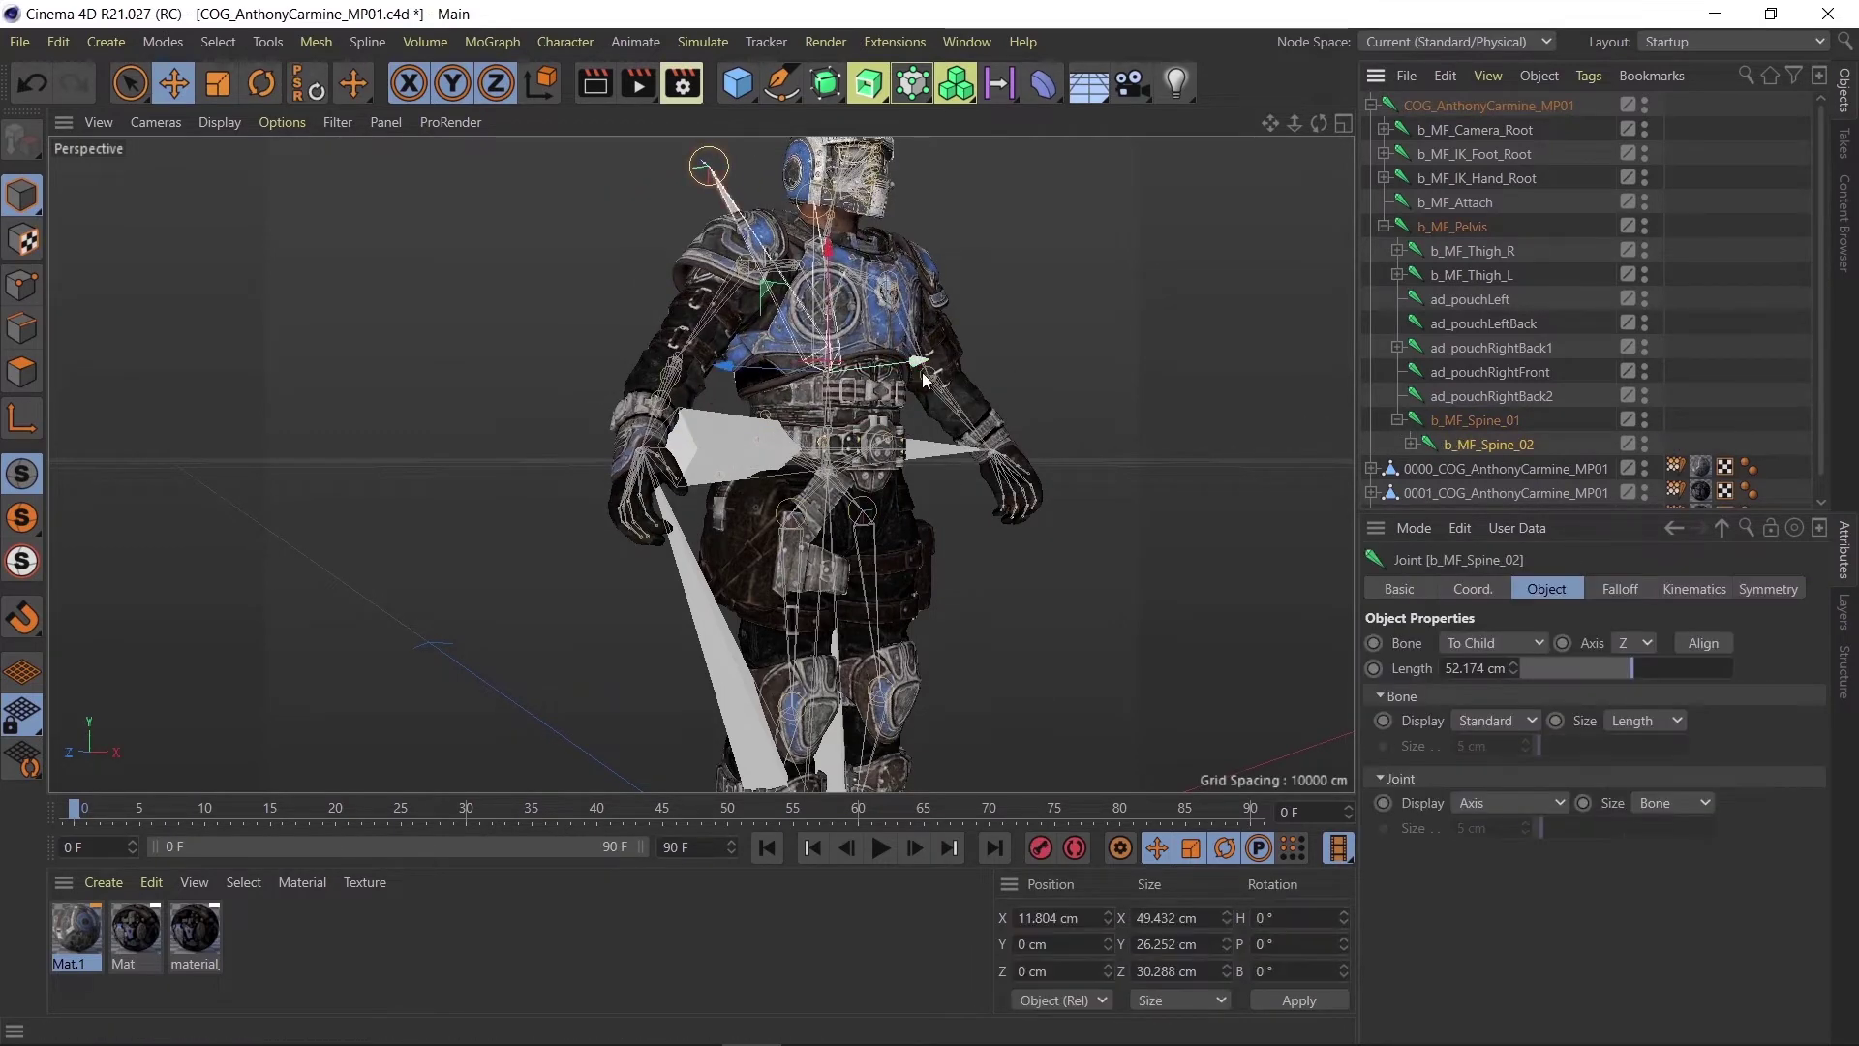
{"action": "left_click_drag", "start_coordinate": [922, 372], "coordinate": [927, 376]}
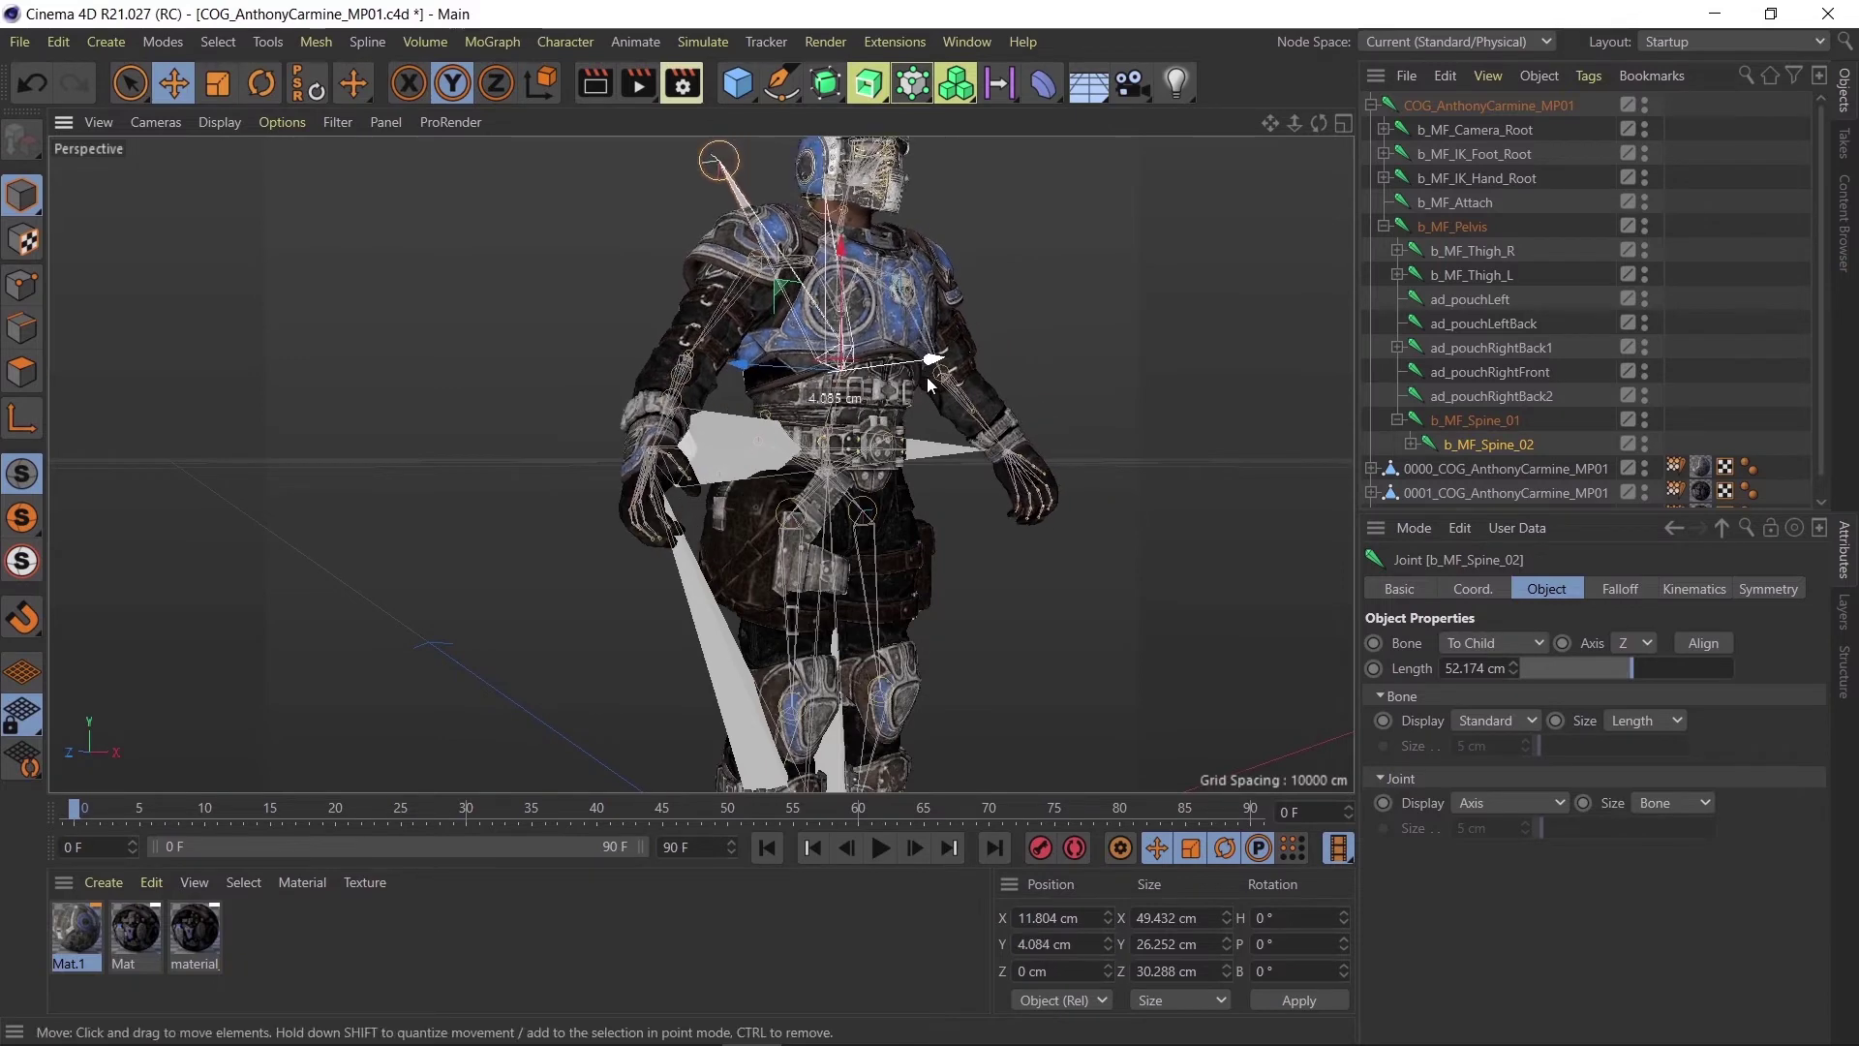
{"action": "key", "text": "ctrl+z"}
{"action": "left_click", "coordinate": [1411, 443]}
Test-move b_MF_Spine_03, undo, and expand it to reveal the neck and clavicles.
{"action": "left_click", "coordinate": [1496, 423]}
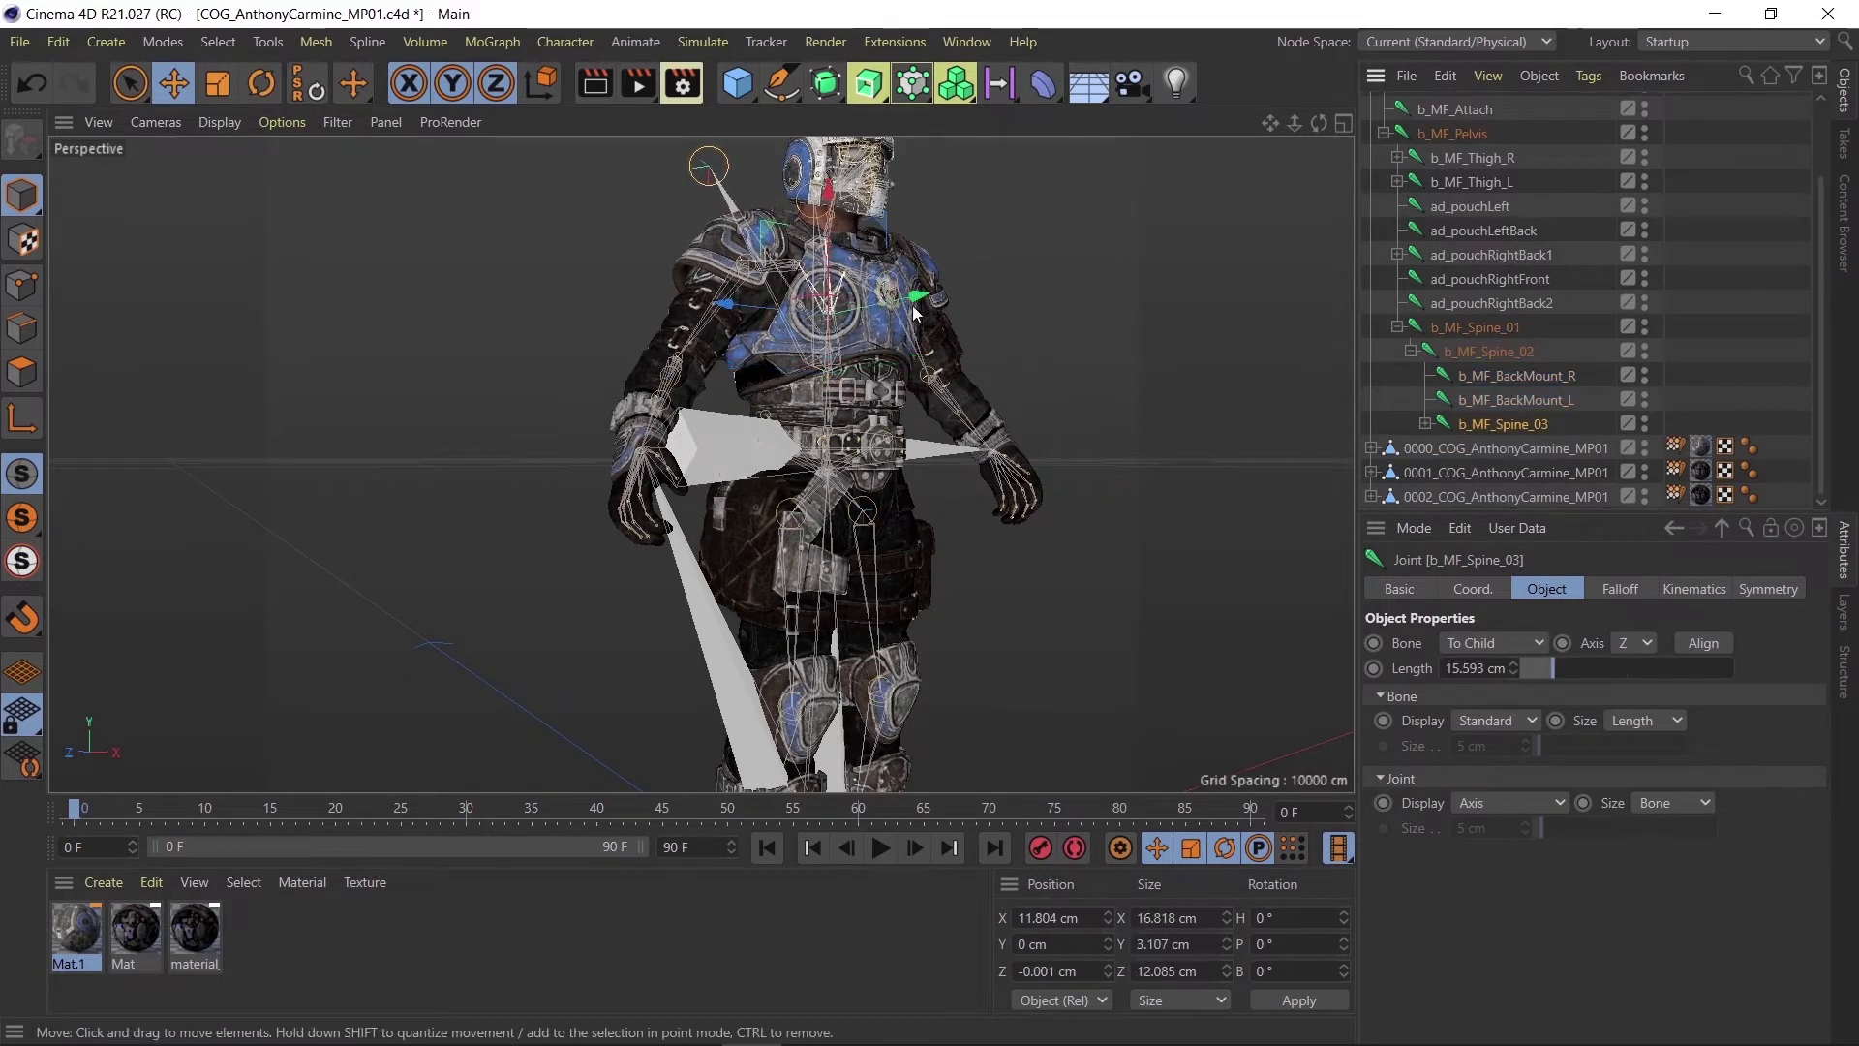
{"action": "left_click_drag", "start_coordinate": [927, 319], "coordinate": [937, 323]}
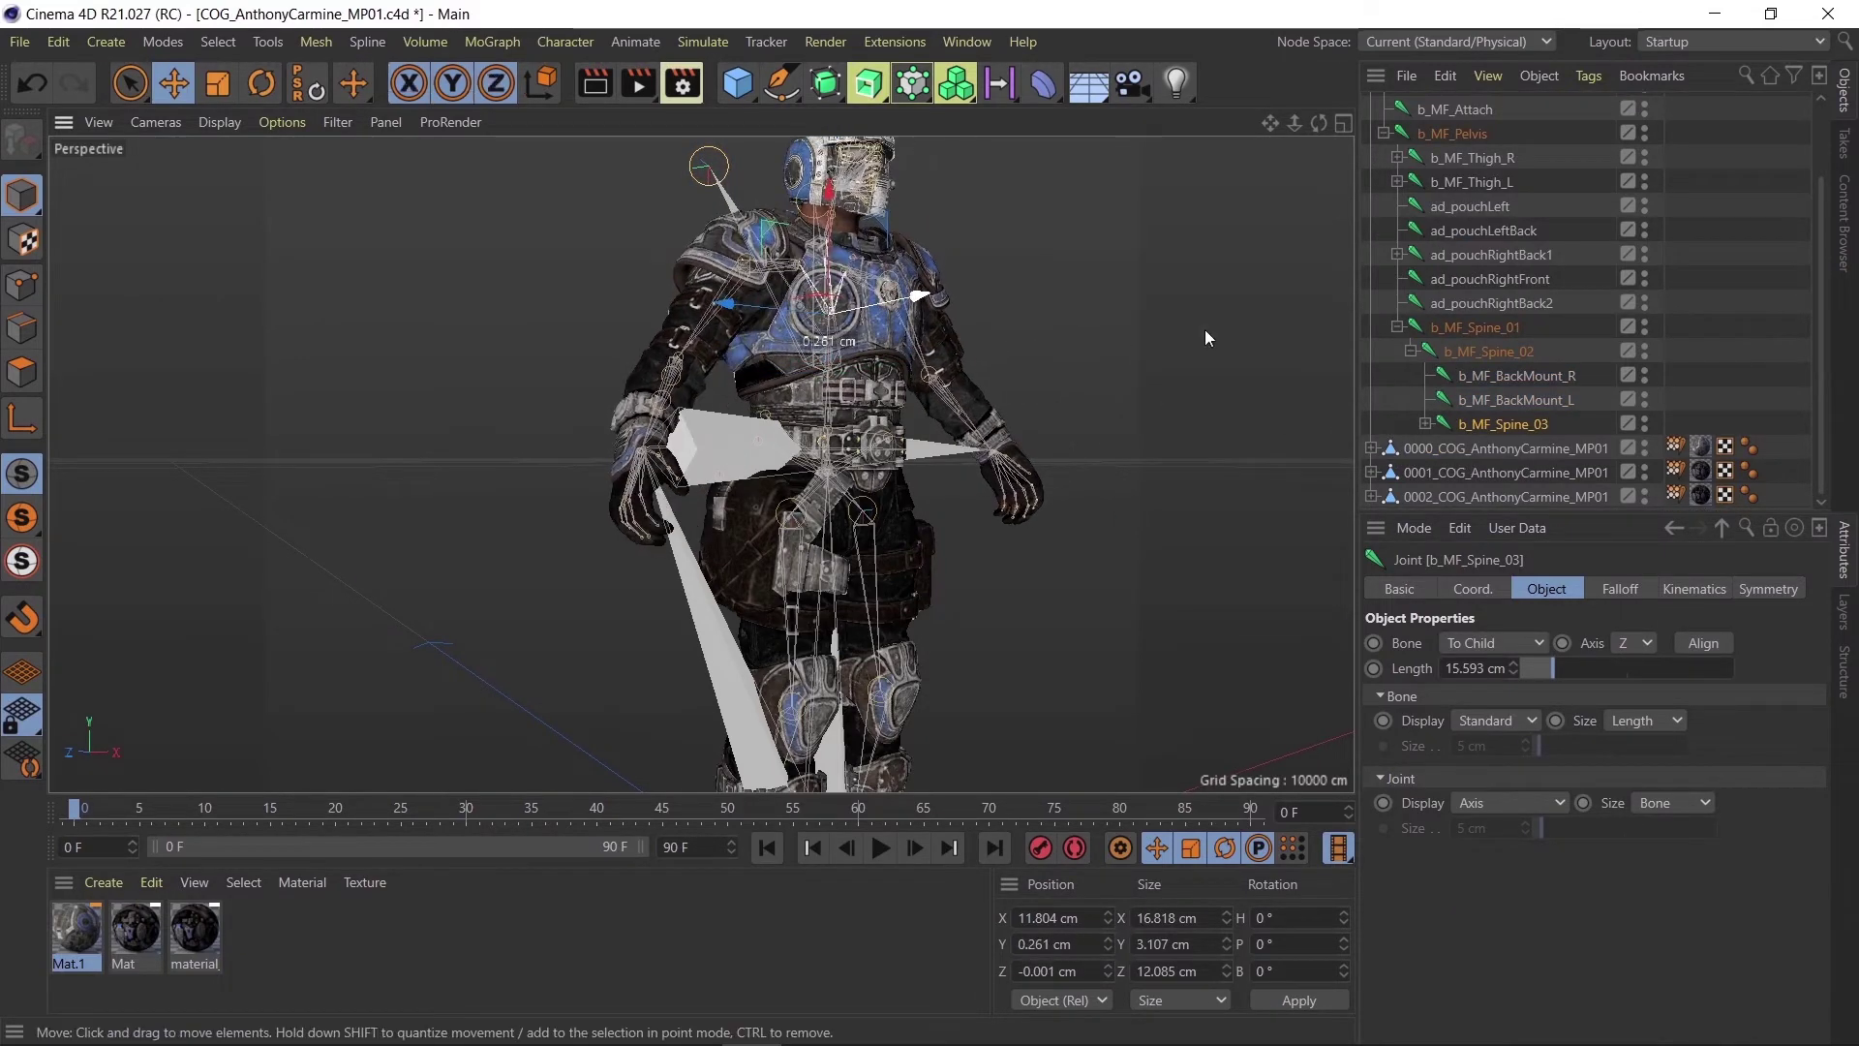
{"action": "key", "text": "ctrl+z"}
{"action": "left_click", "coordinate": [1426, 423]}
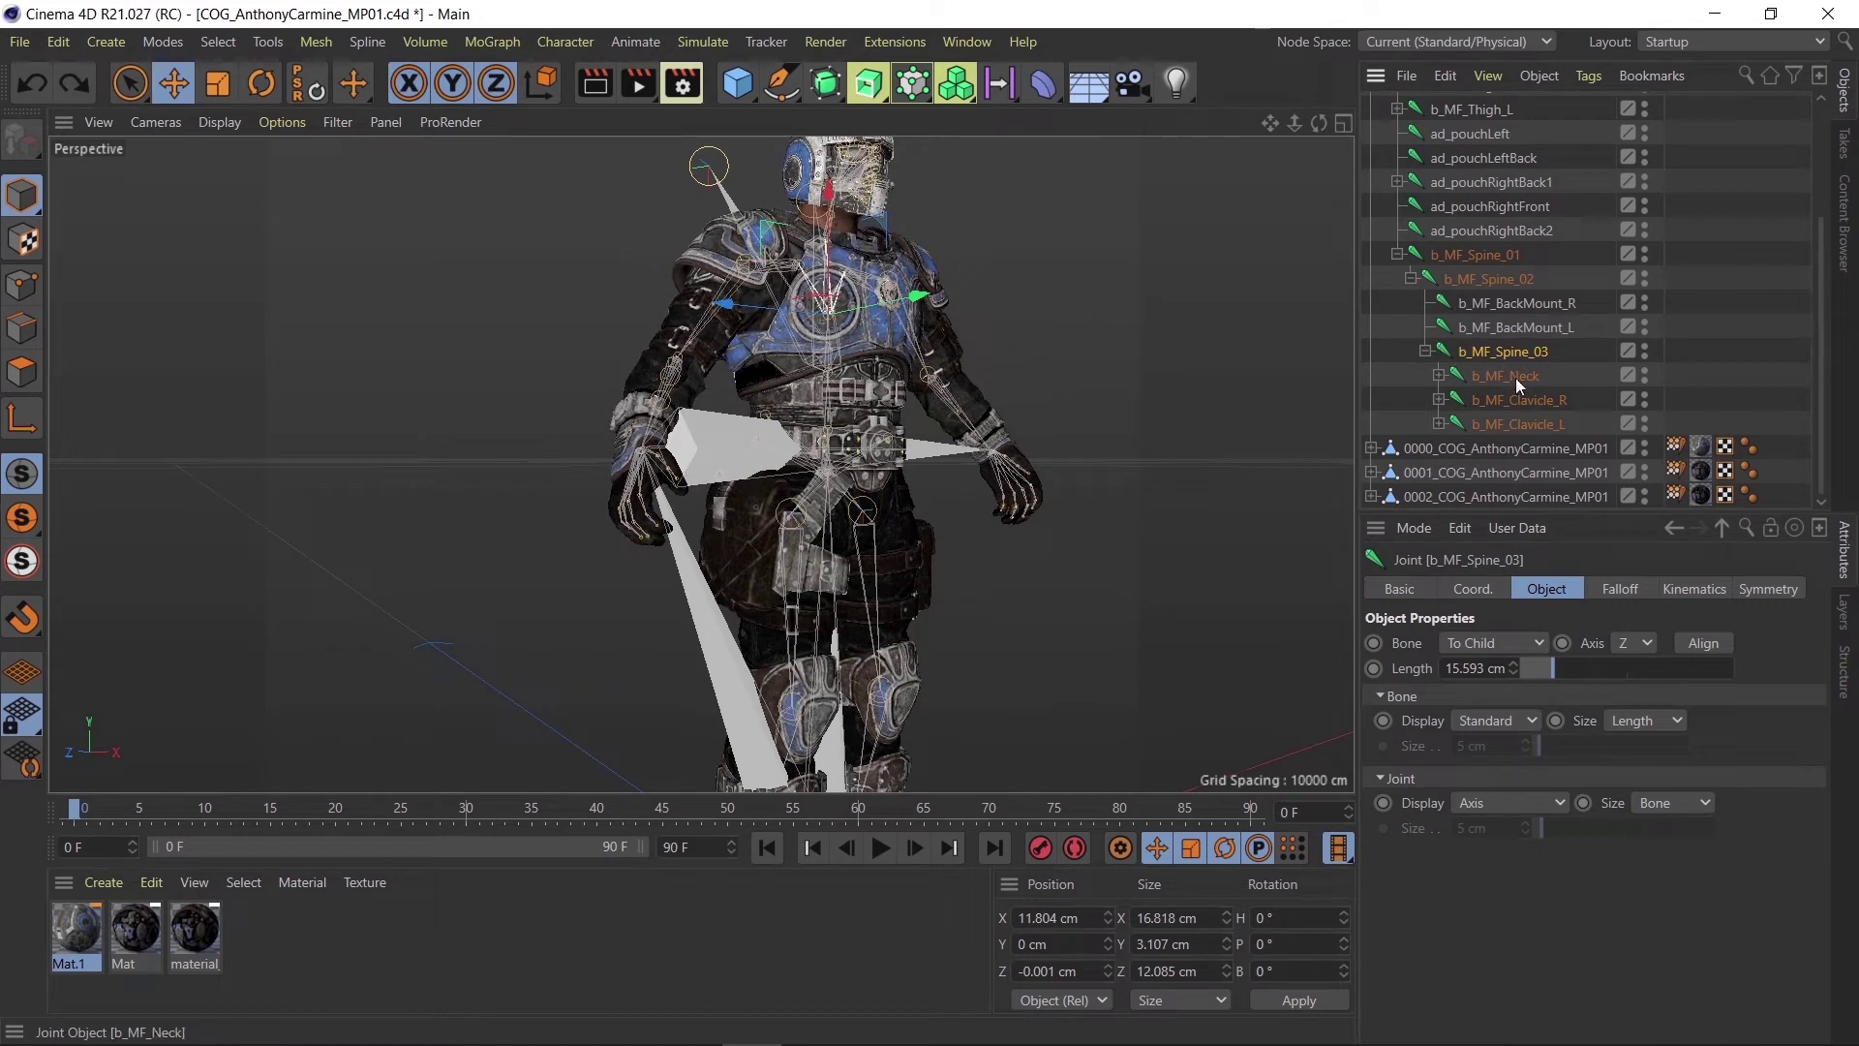
Inspect b_MF_Neck and its b_MF_Head child, then collapse the neck again.
{"action": "left_click", "coordinate": [1516, 380]}
{"action": "scroll", "coordinate": [970, 276], "scroll_direction": "up", "scroll_amount": 3}
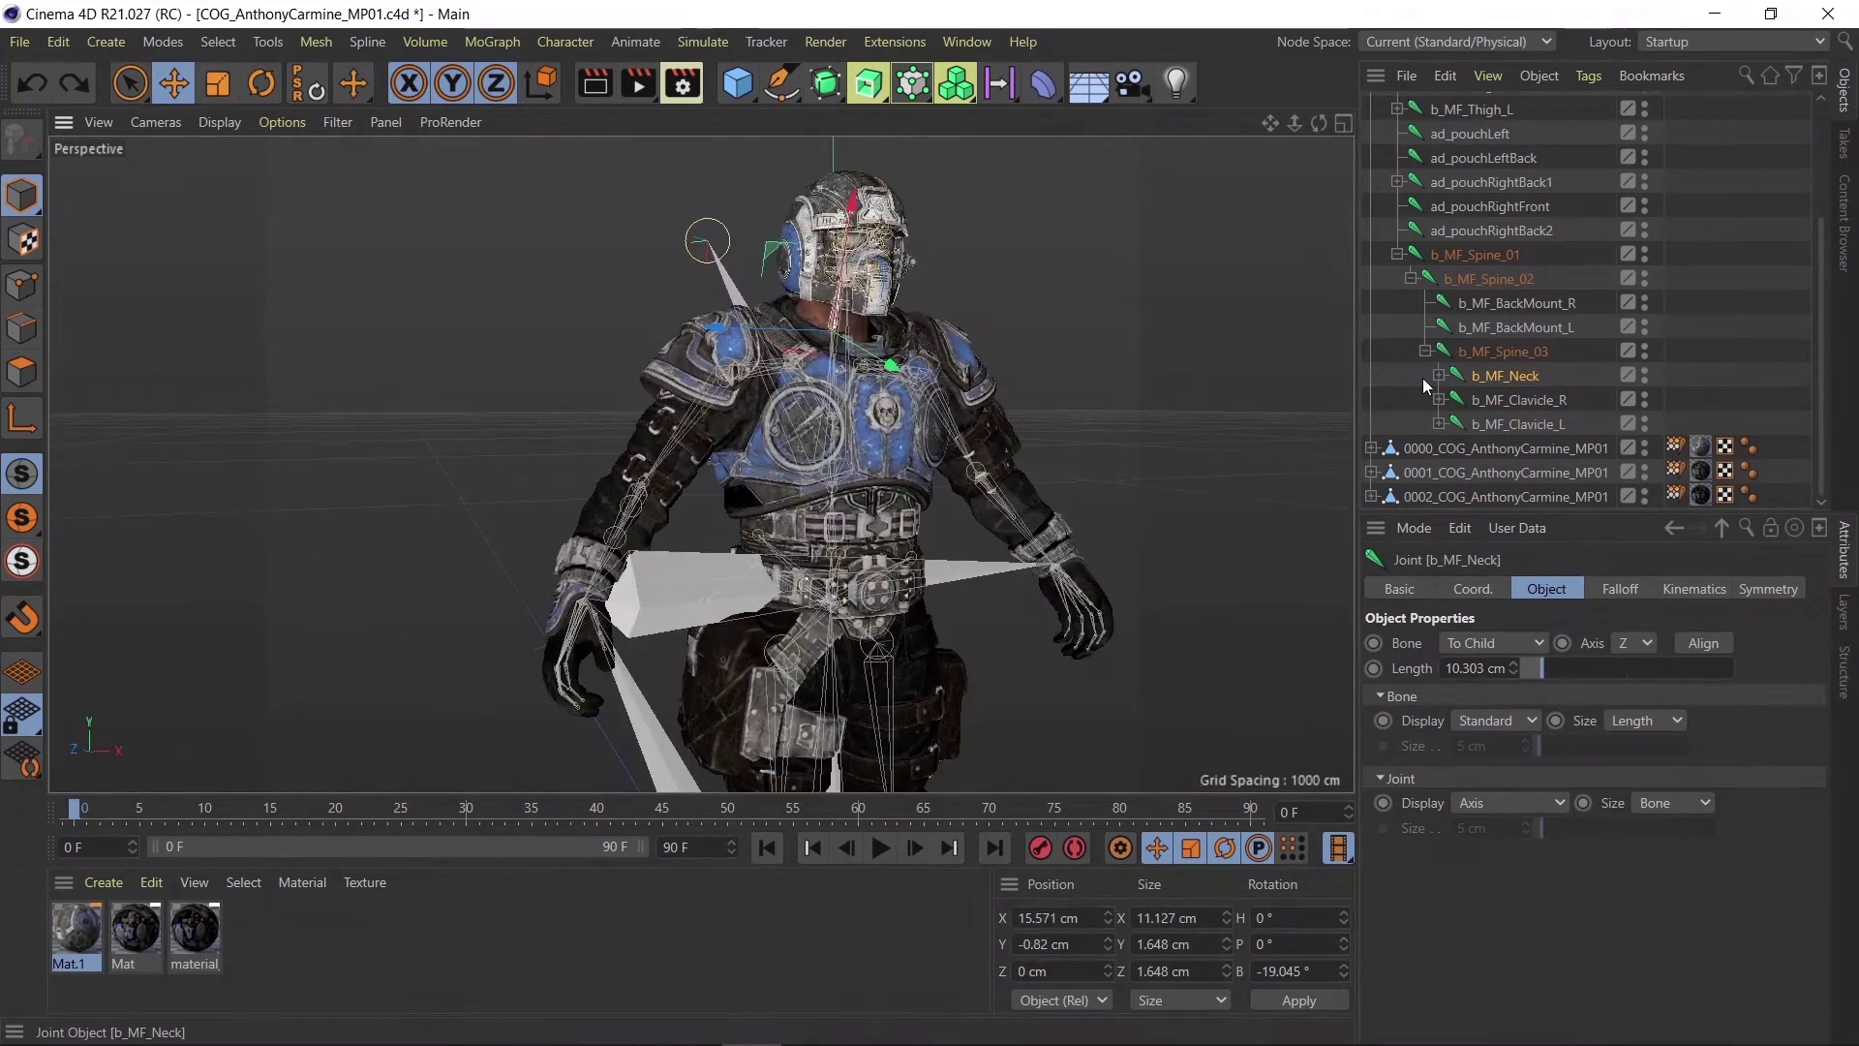
{"action": "left_click", "coordinate": [1439, 376]}
{"action": "left_click", "coordinate": [1520, 400]}
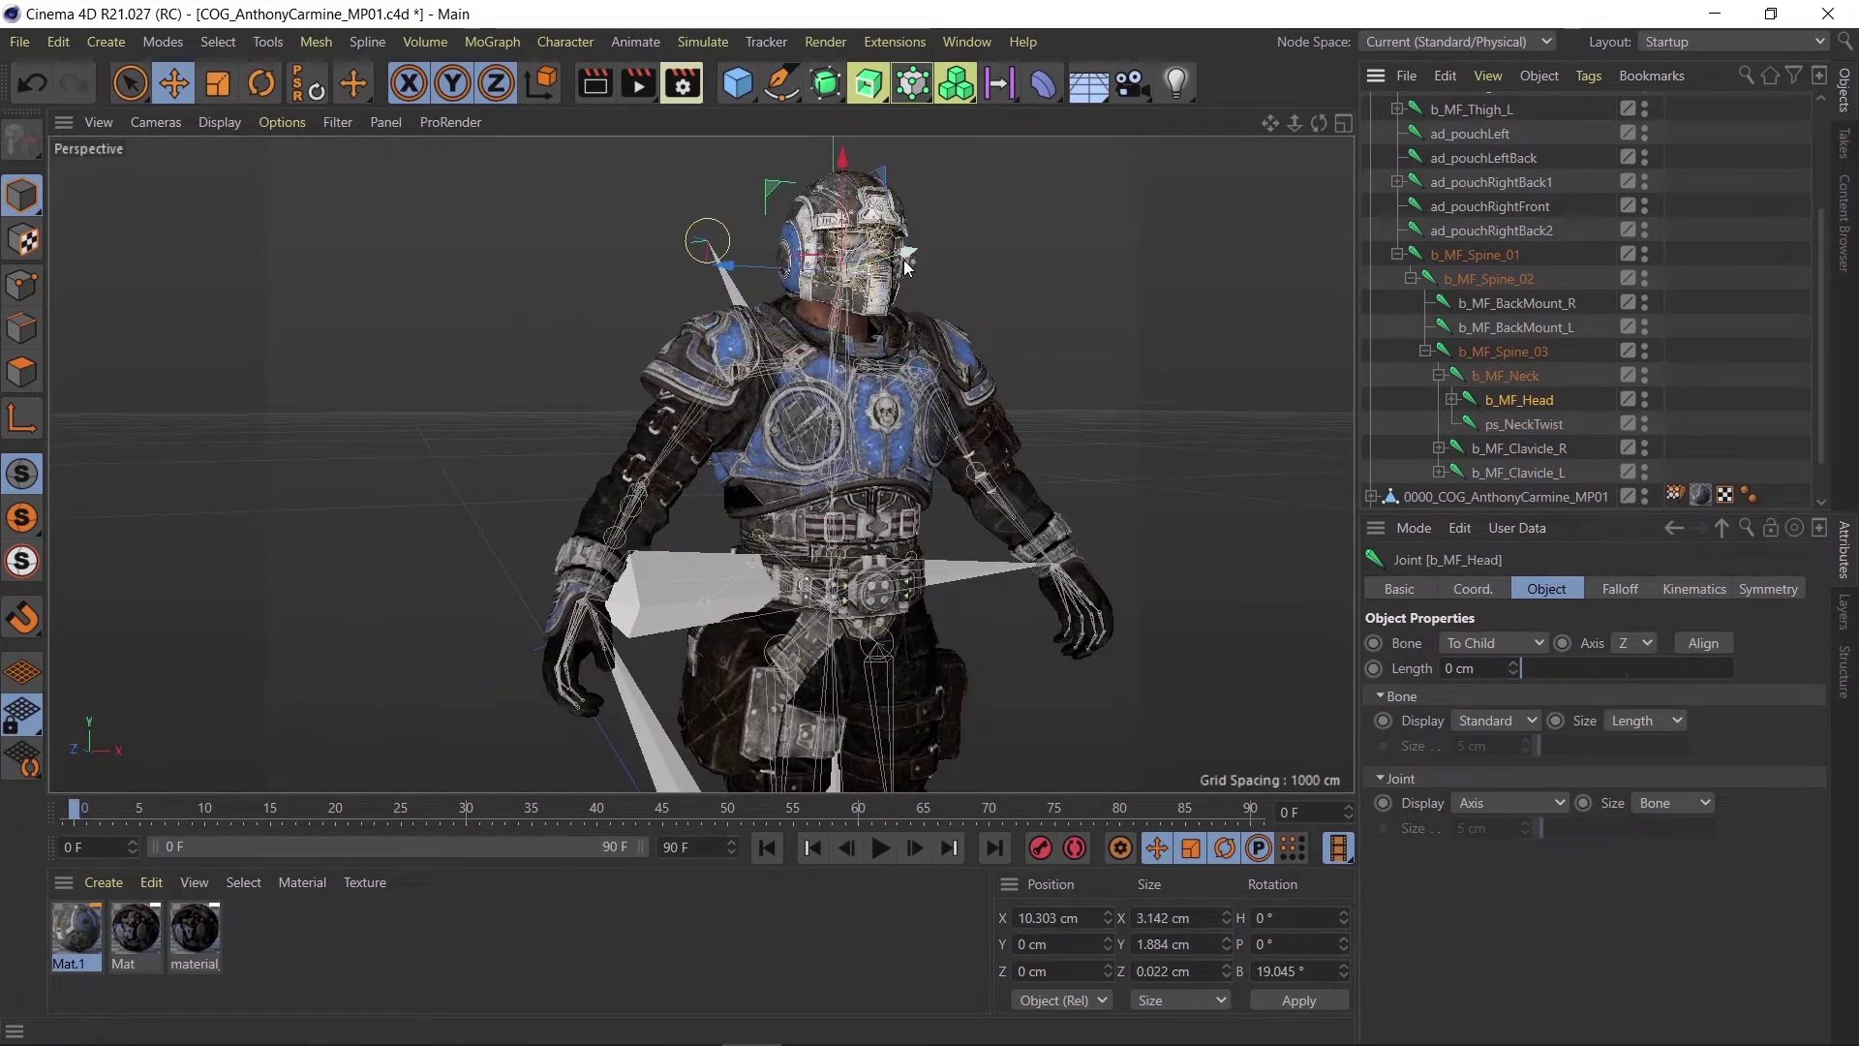
{"action": "left_click", "coordinate": [1439, 376]}
Expand b_MF_Clavicle_R, b_MF_UpperArm_R and b_MF_Forearm_R, and select b_MF_Hand_R.
{"action": "left_click", "coordinate": [1513, 398]}
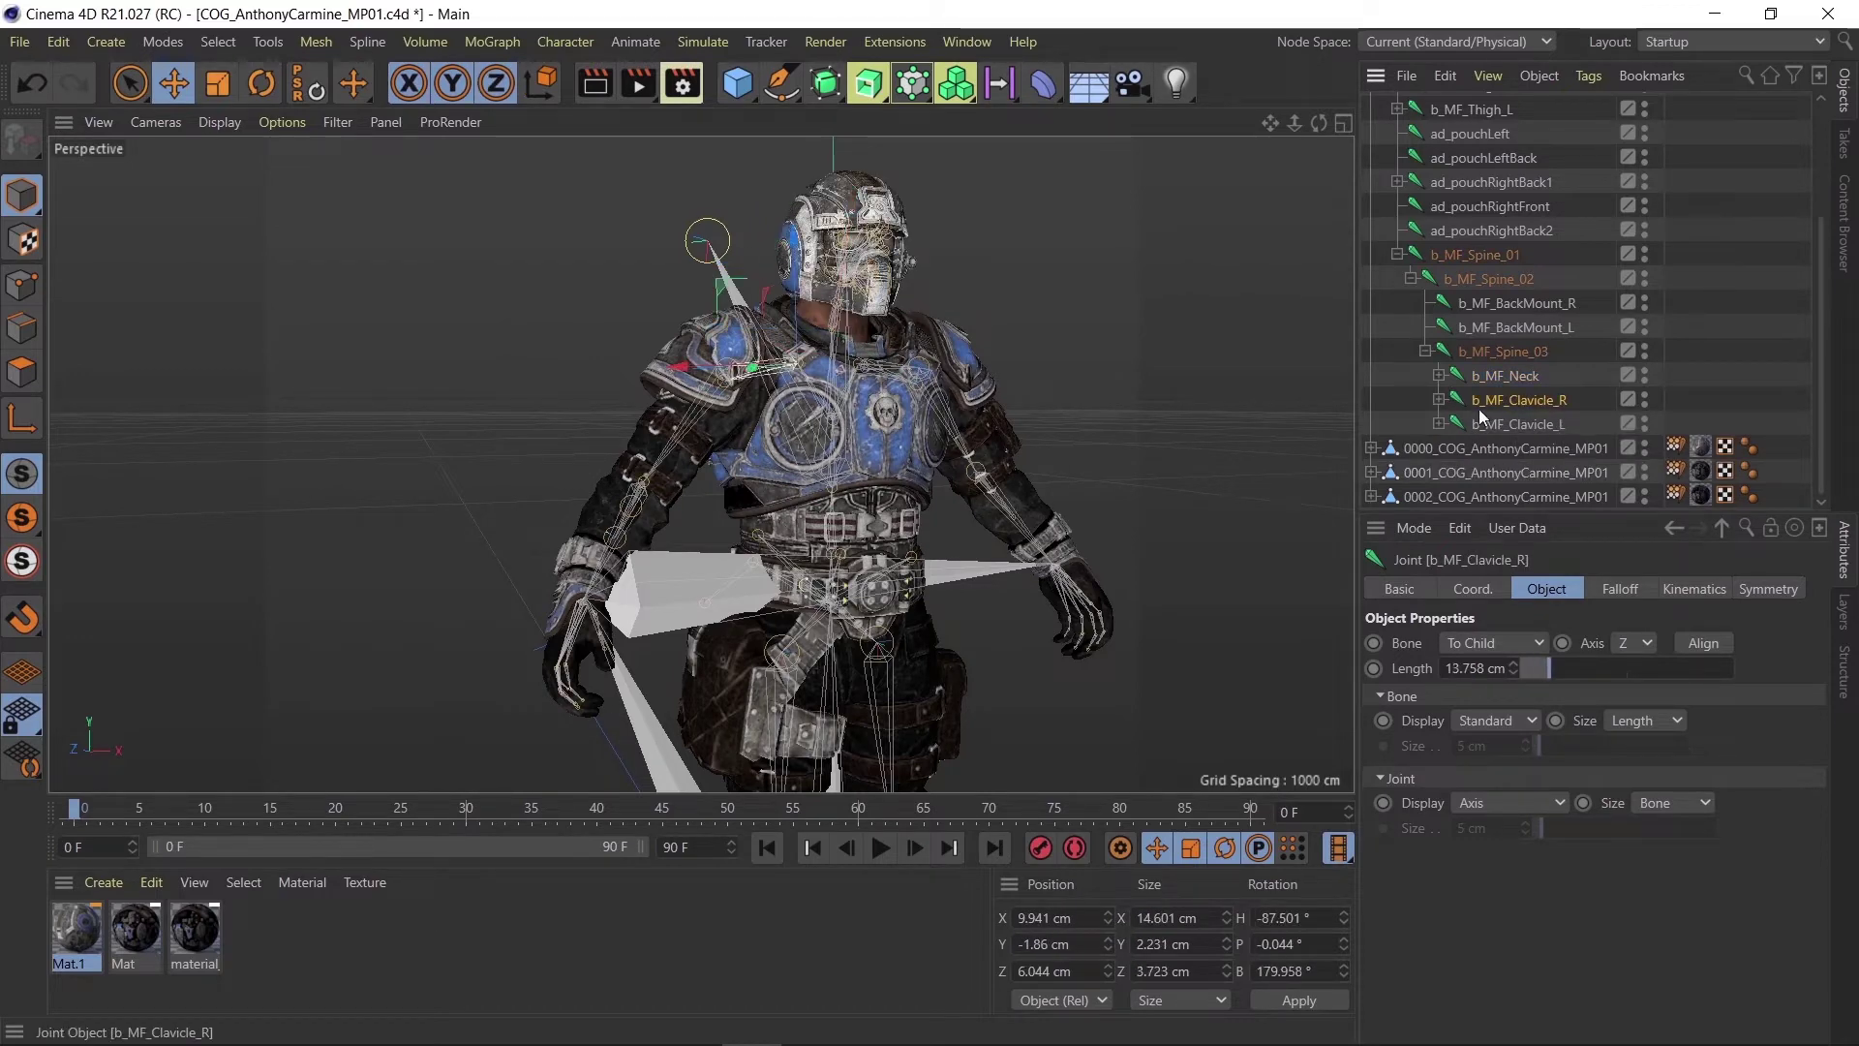
{"action": "left_click", "coordinate": [1440, 400]}
{"action": "left_click", "coordinate": [1496, 448]}
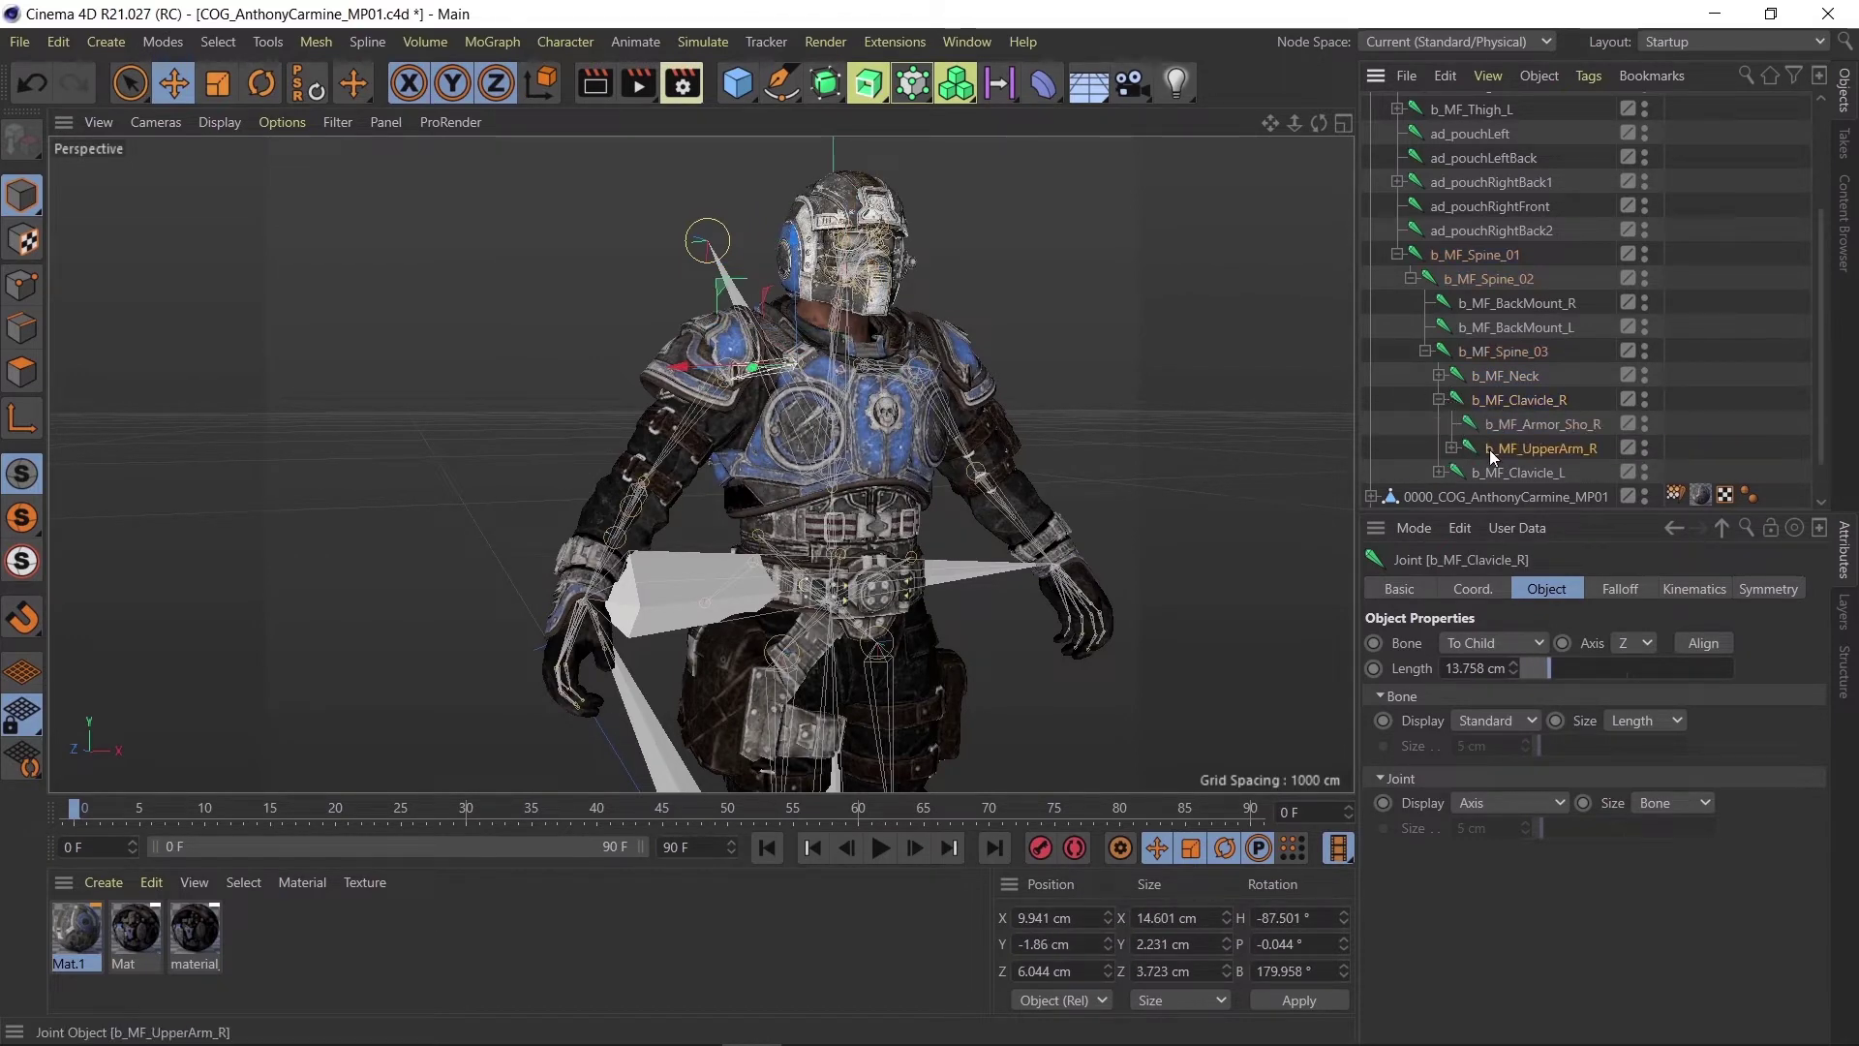
{"action": "left_click", "coordinate": [1453, 449]}
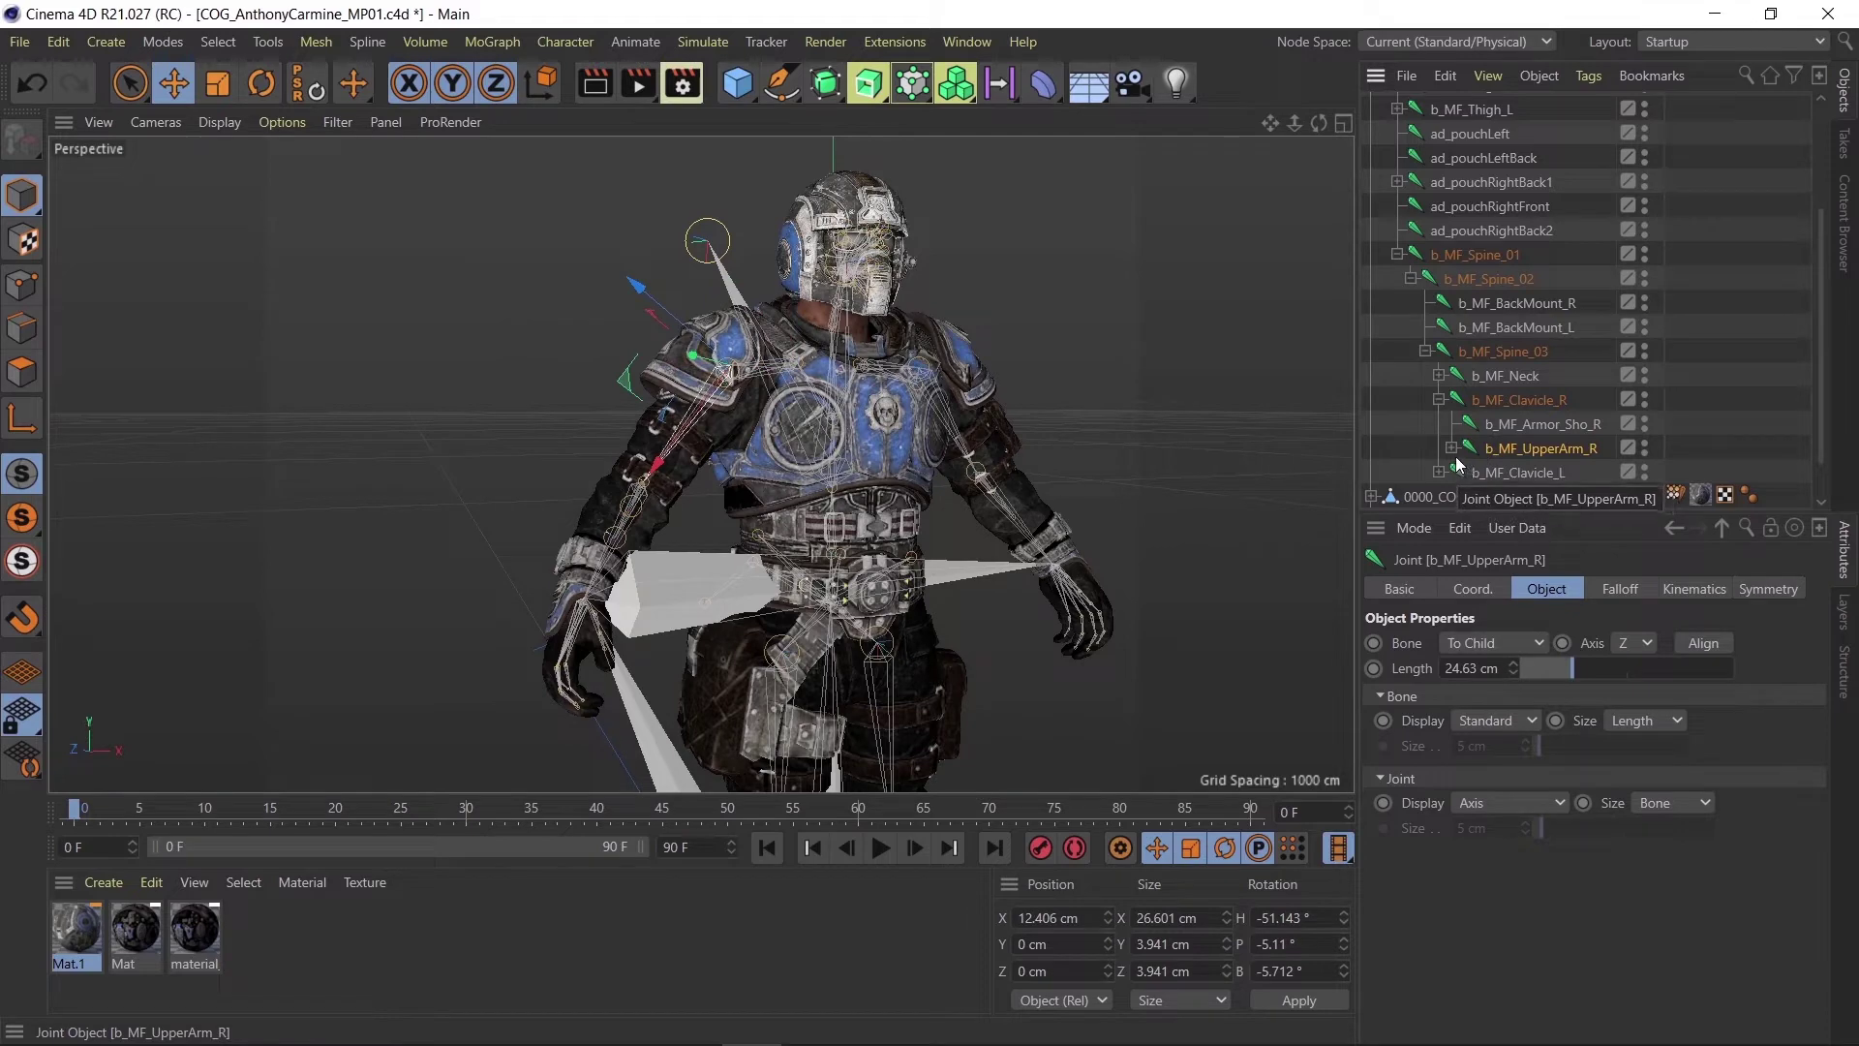
{"action": "left_click", "coordinate": [1546, 472]}
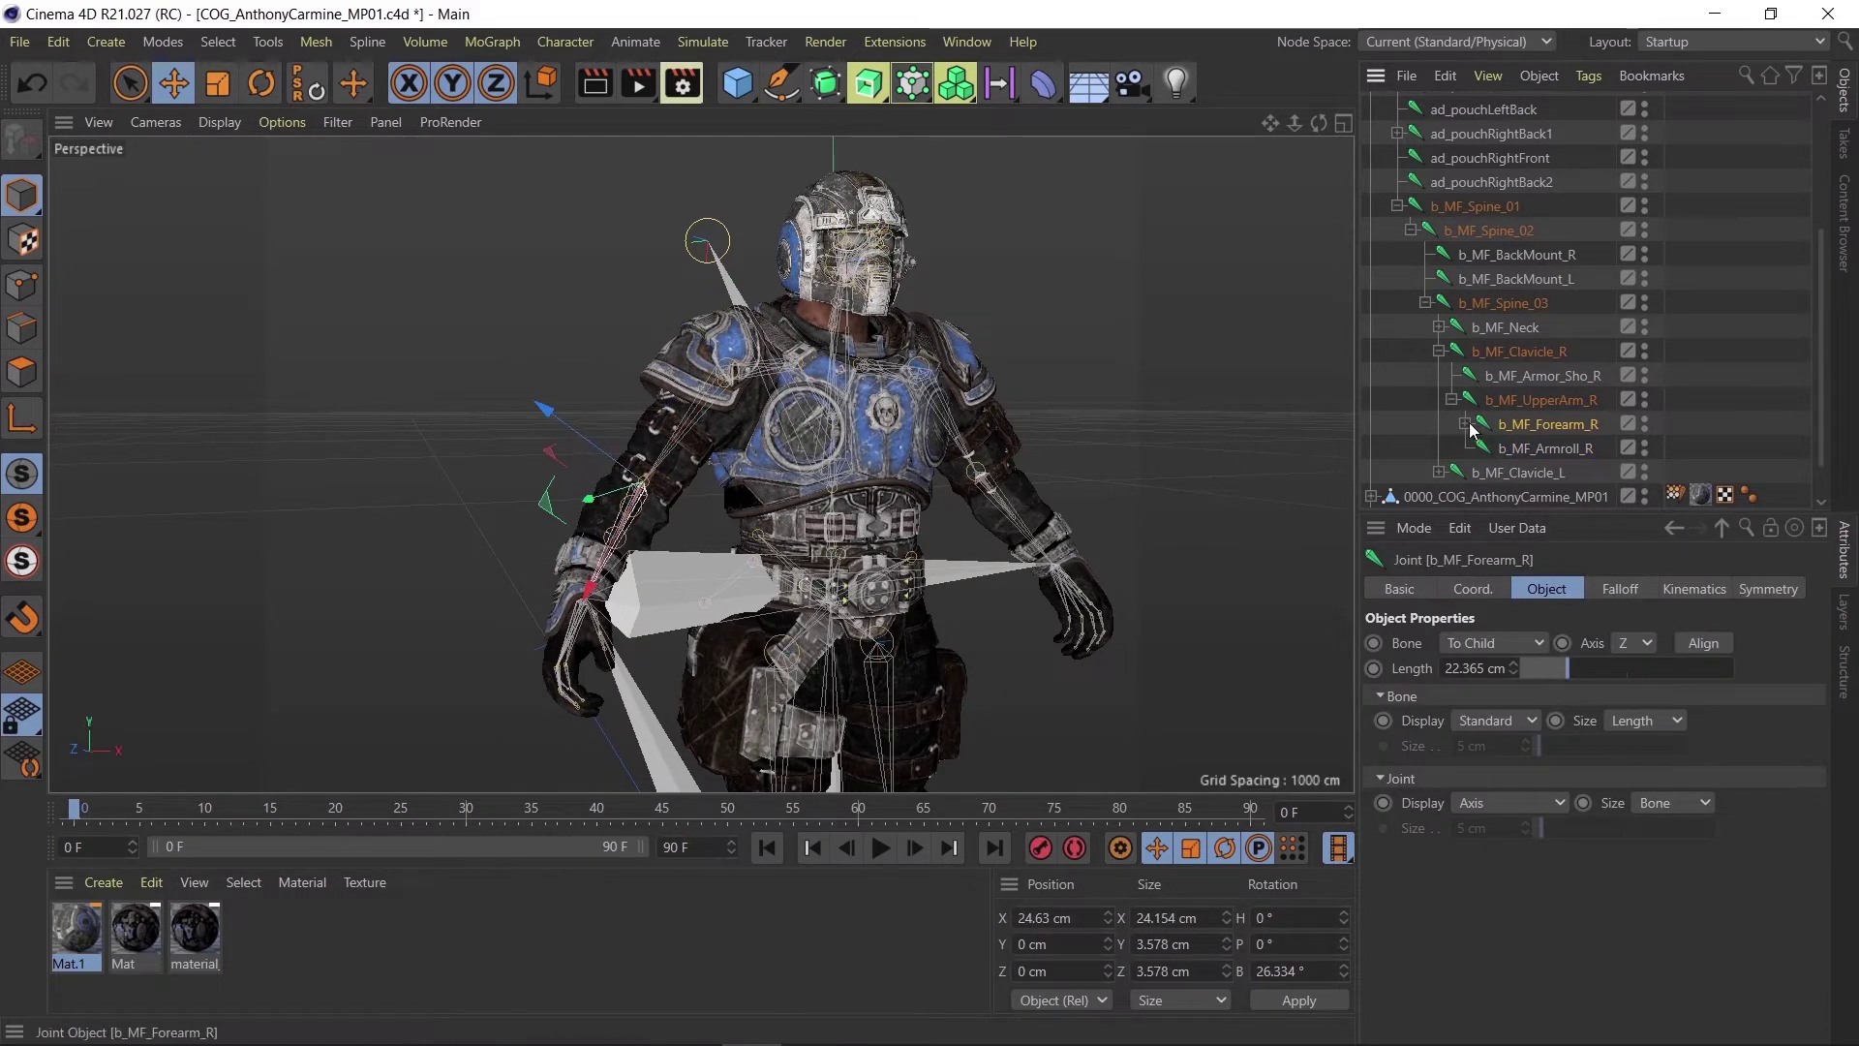
{"action": "left_click", "coordinate": [1466, 424]}
{"action": "left_click", "coordinate": [1485, 449]}
Frame the right hand, expand its fingers, select b_MF_Thumb_01_R, and orbit around it.
{"action": "key", "text": "o"}
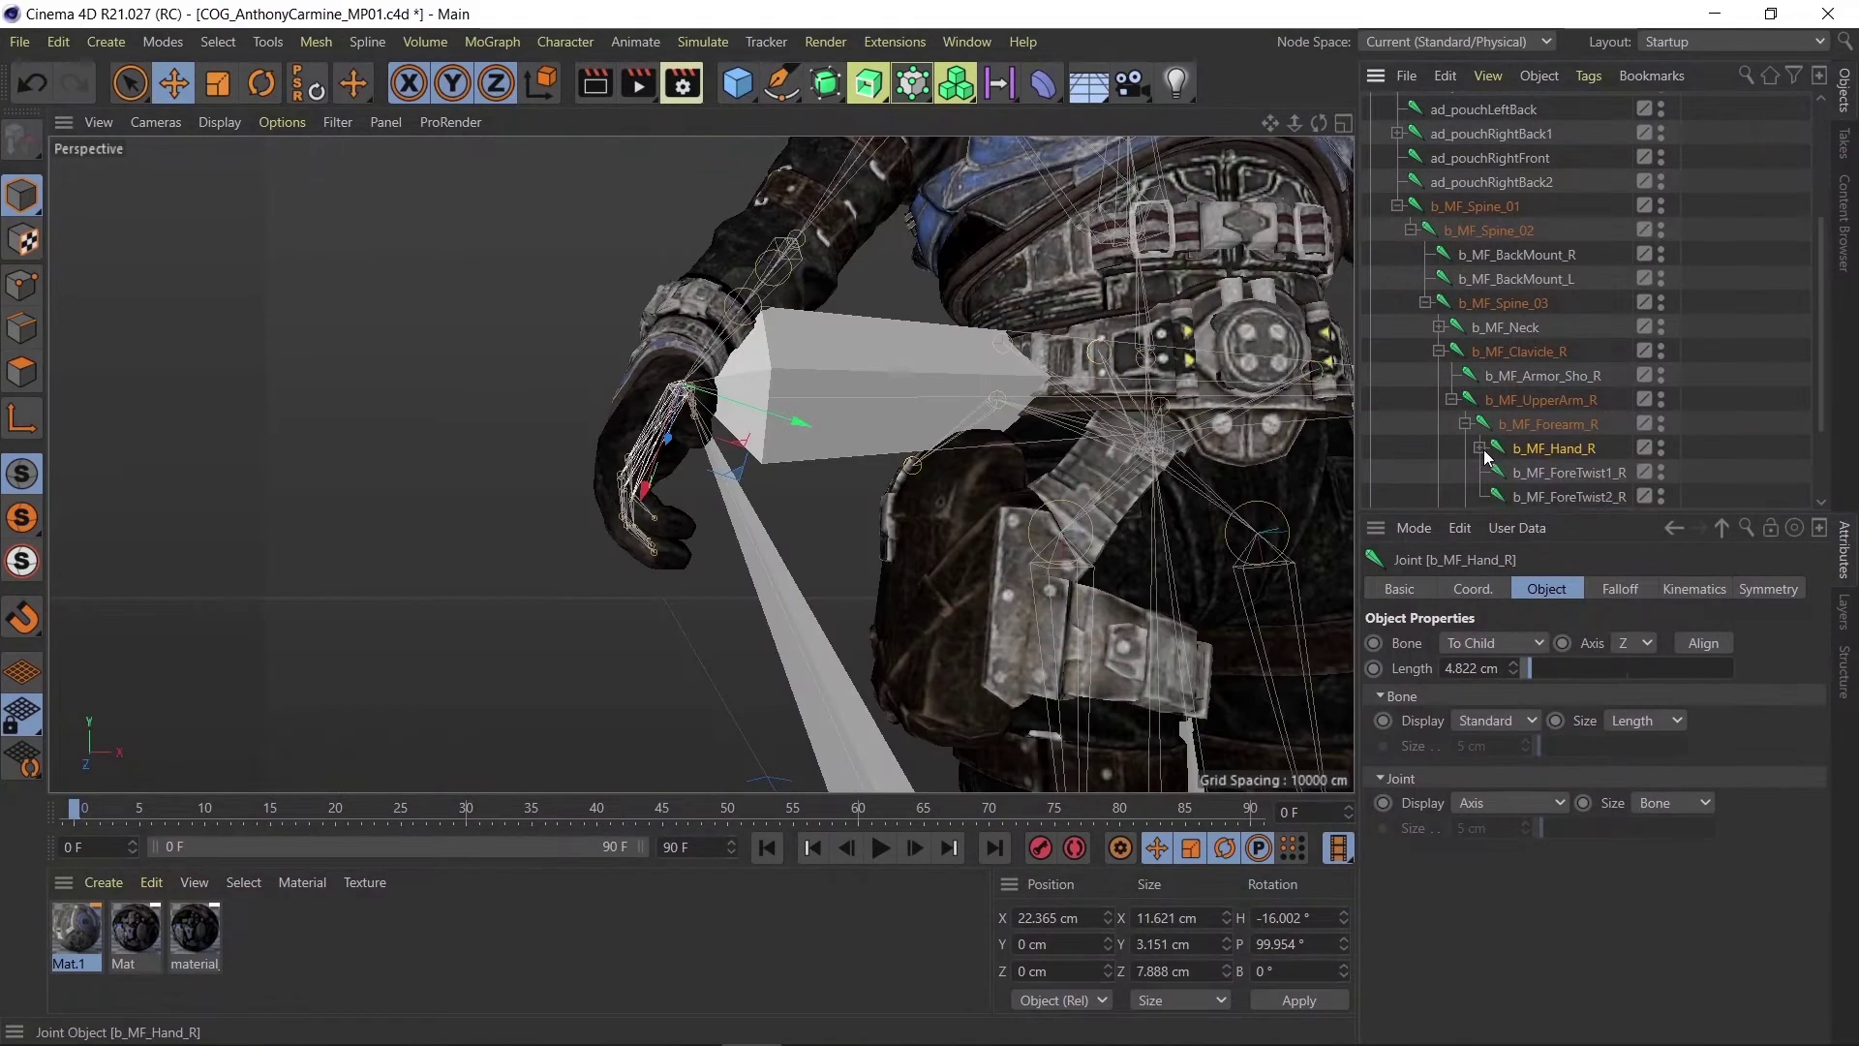
{"action": "left_click", "coordinate": [1480, 449]}
{"action": "scroll", "coordinate": [1553, 423], "scroll_direction": "down", "scroll_amount": 4}
{"action": "left_click", "coordinate": [1579, 206]}
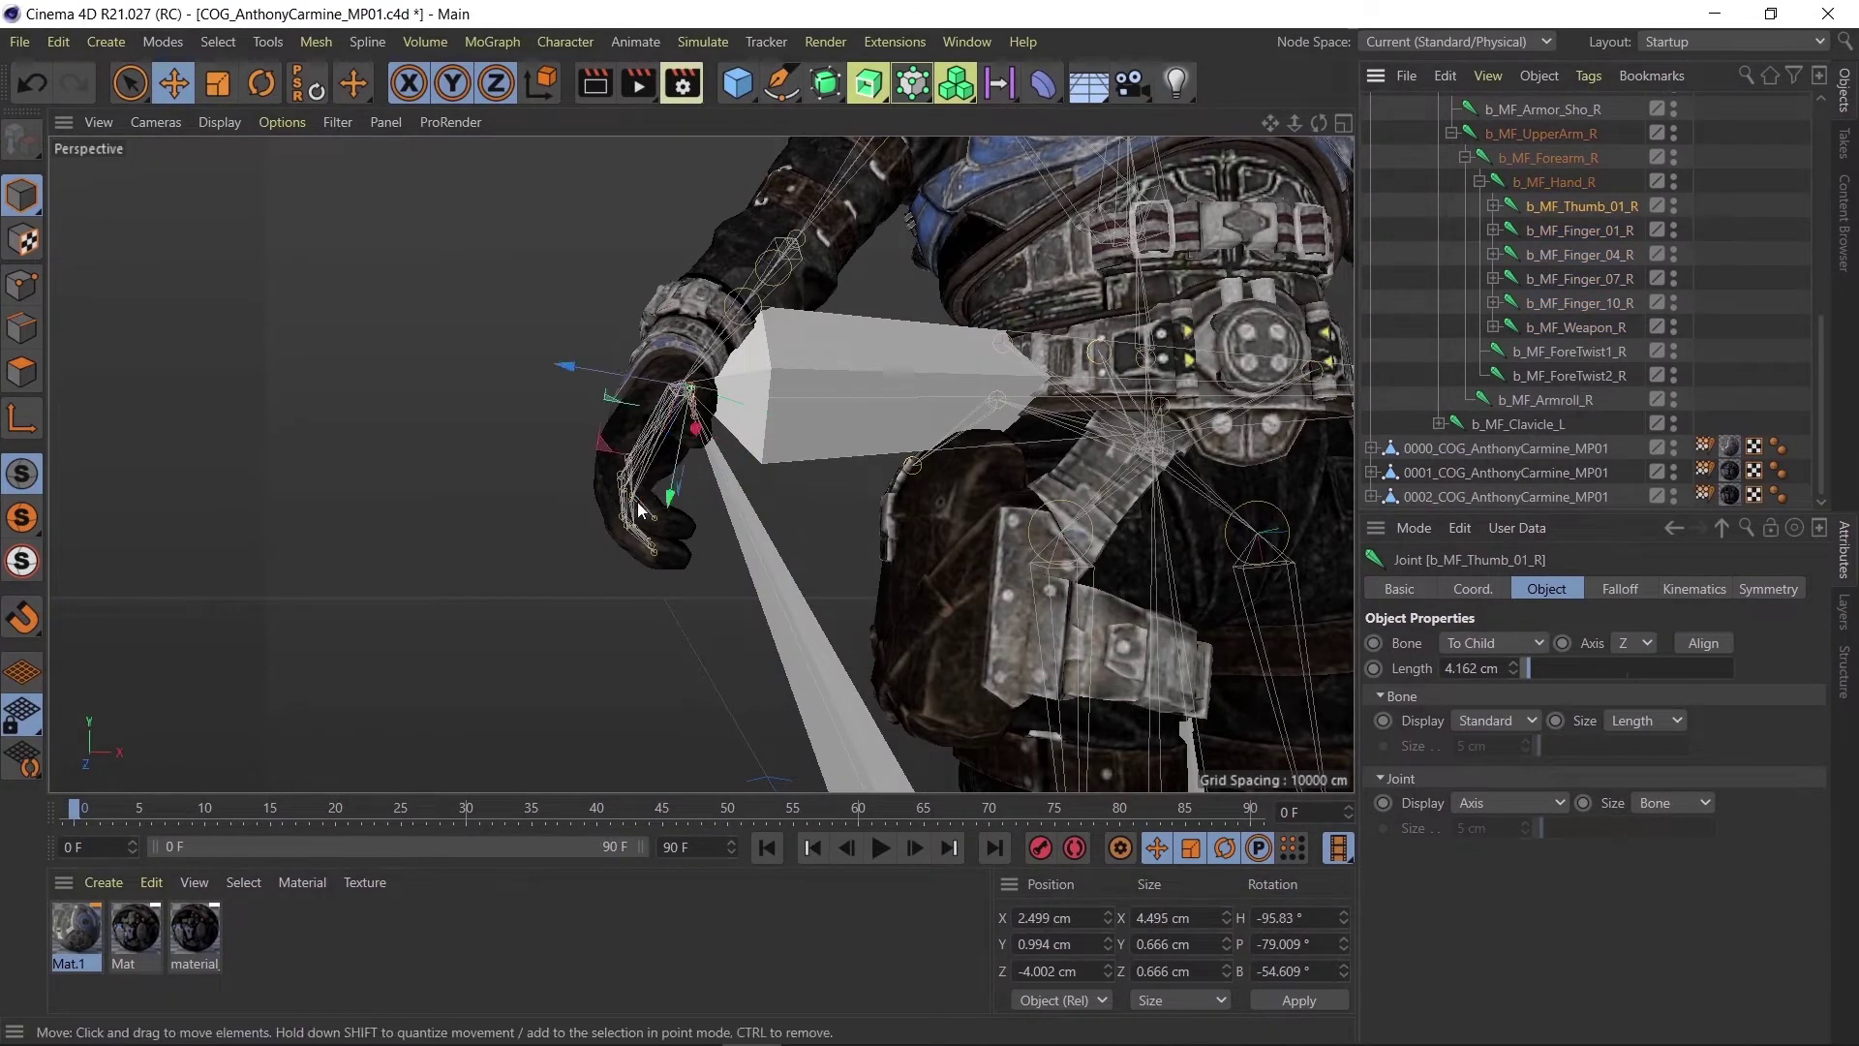
{"action": "left_click_drag", "start_coordinate": [639, 508], "coordinate": [840, 474], "text": "alt"}
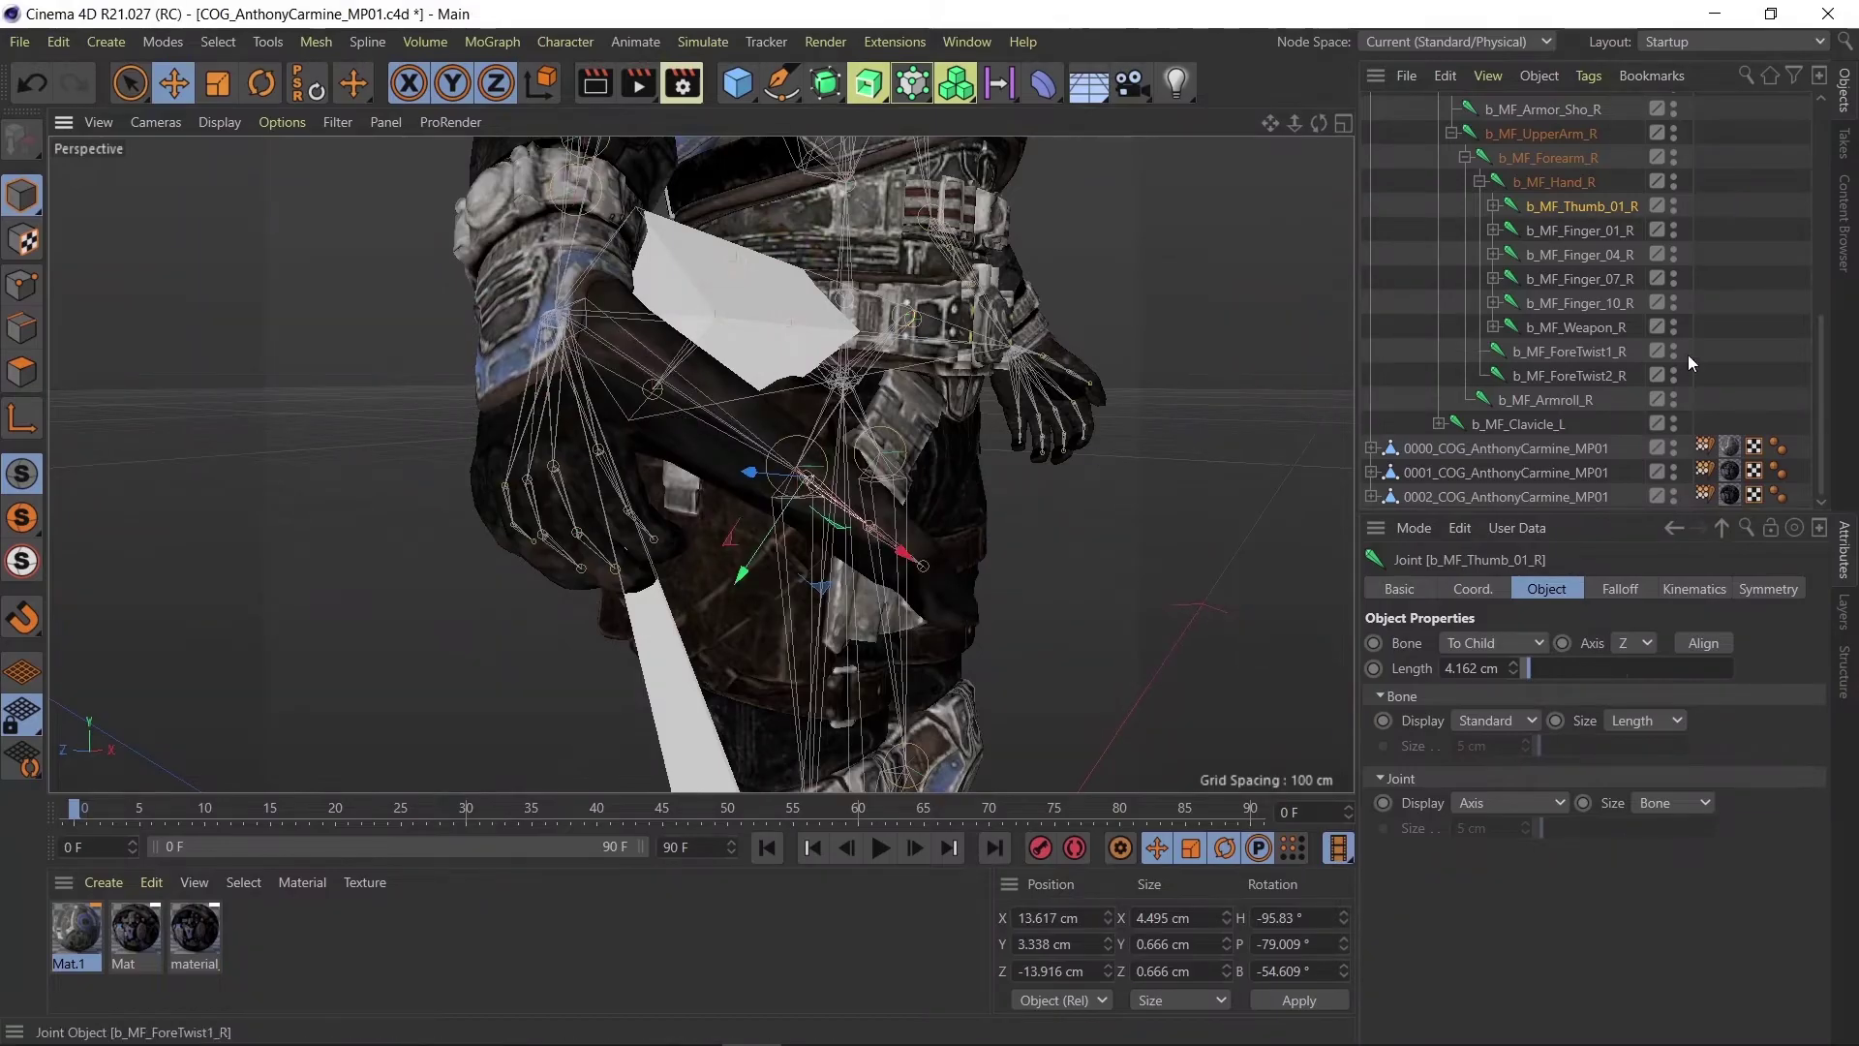
Check b_MF_Finger_01_R, _07_R and _10_R, then collapse the b_MF_UpperArm_R branch.
{"action": "left_click", "coordinate": [1569, 233]}
{"action": "left_click", "coordinate": [1572, 255]}
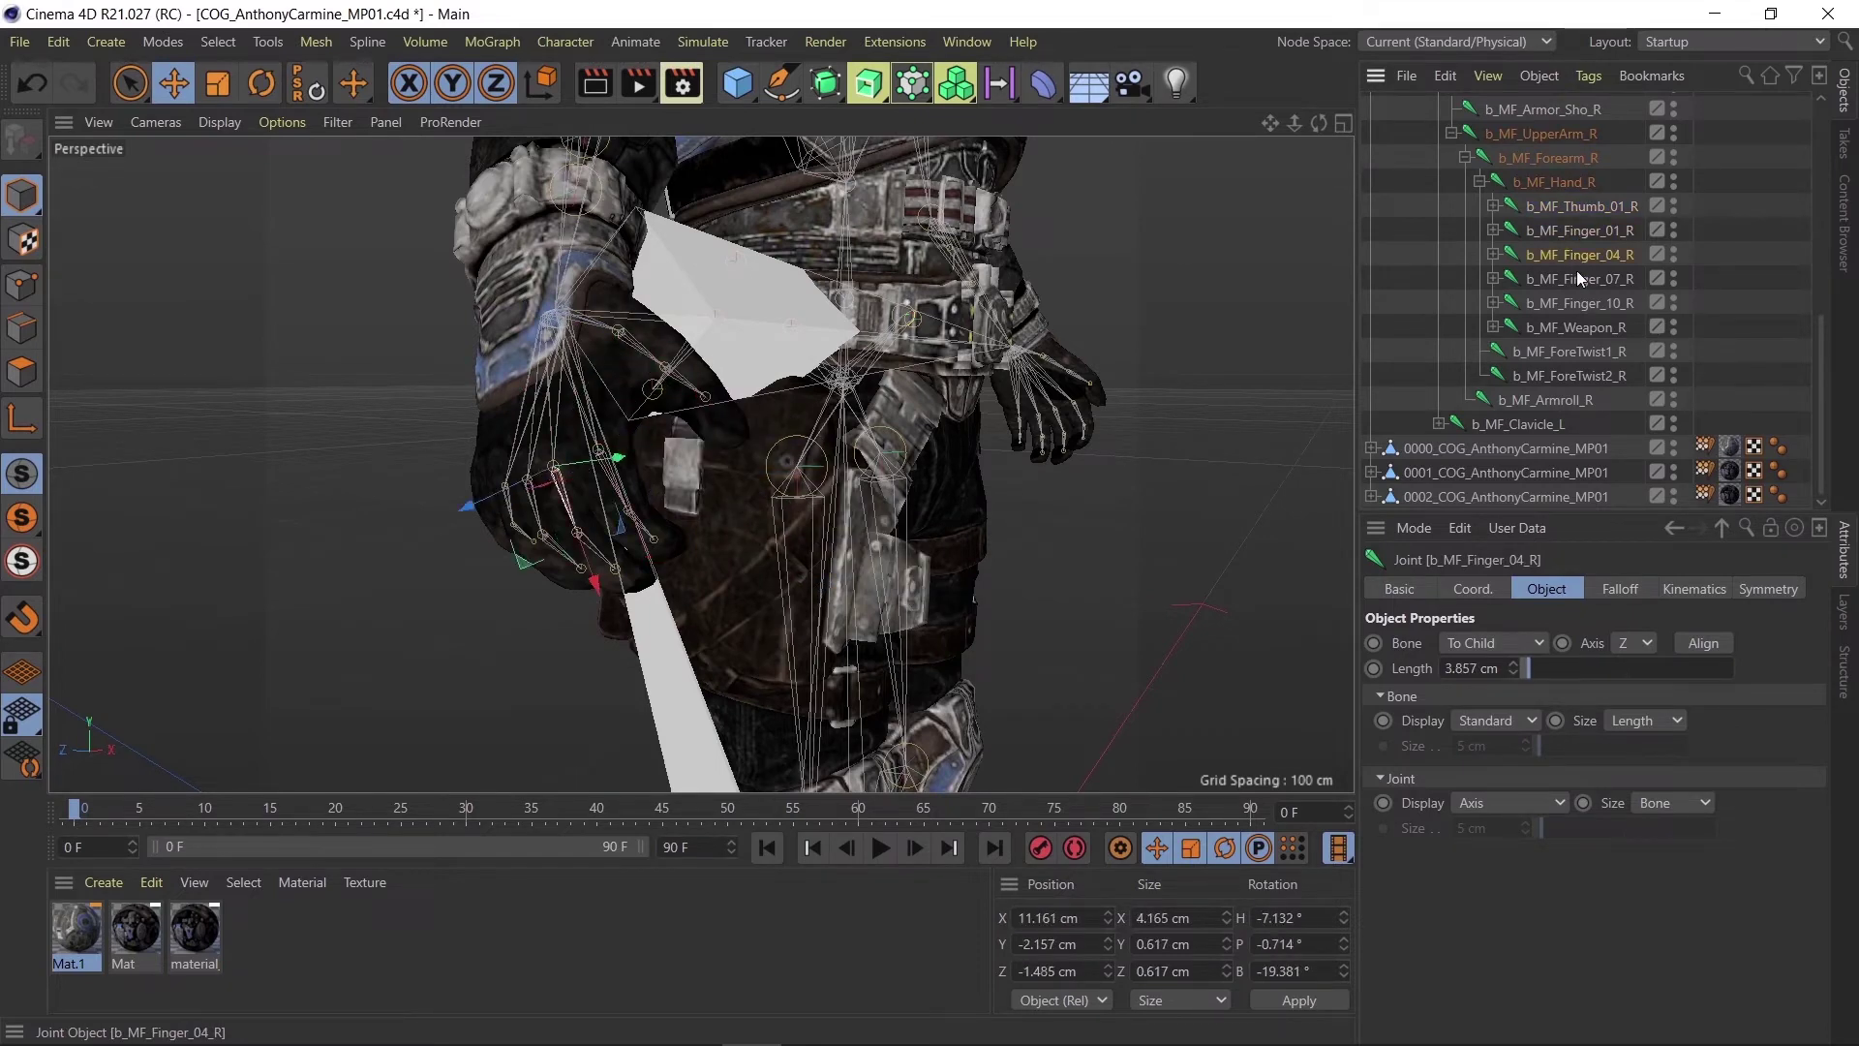
{"action": "left_click", "coordinate": [1577, 276]}
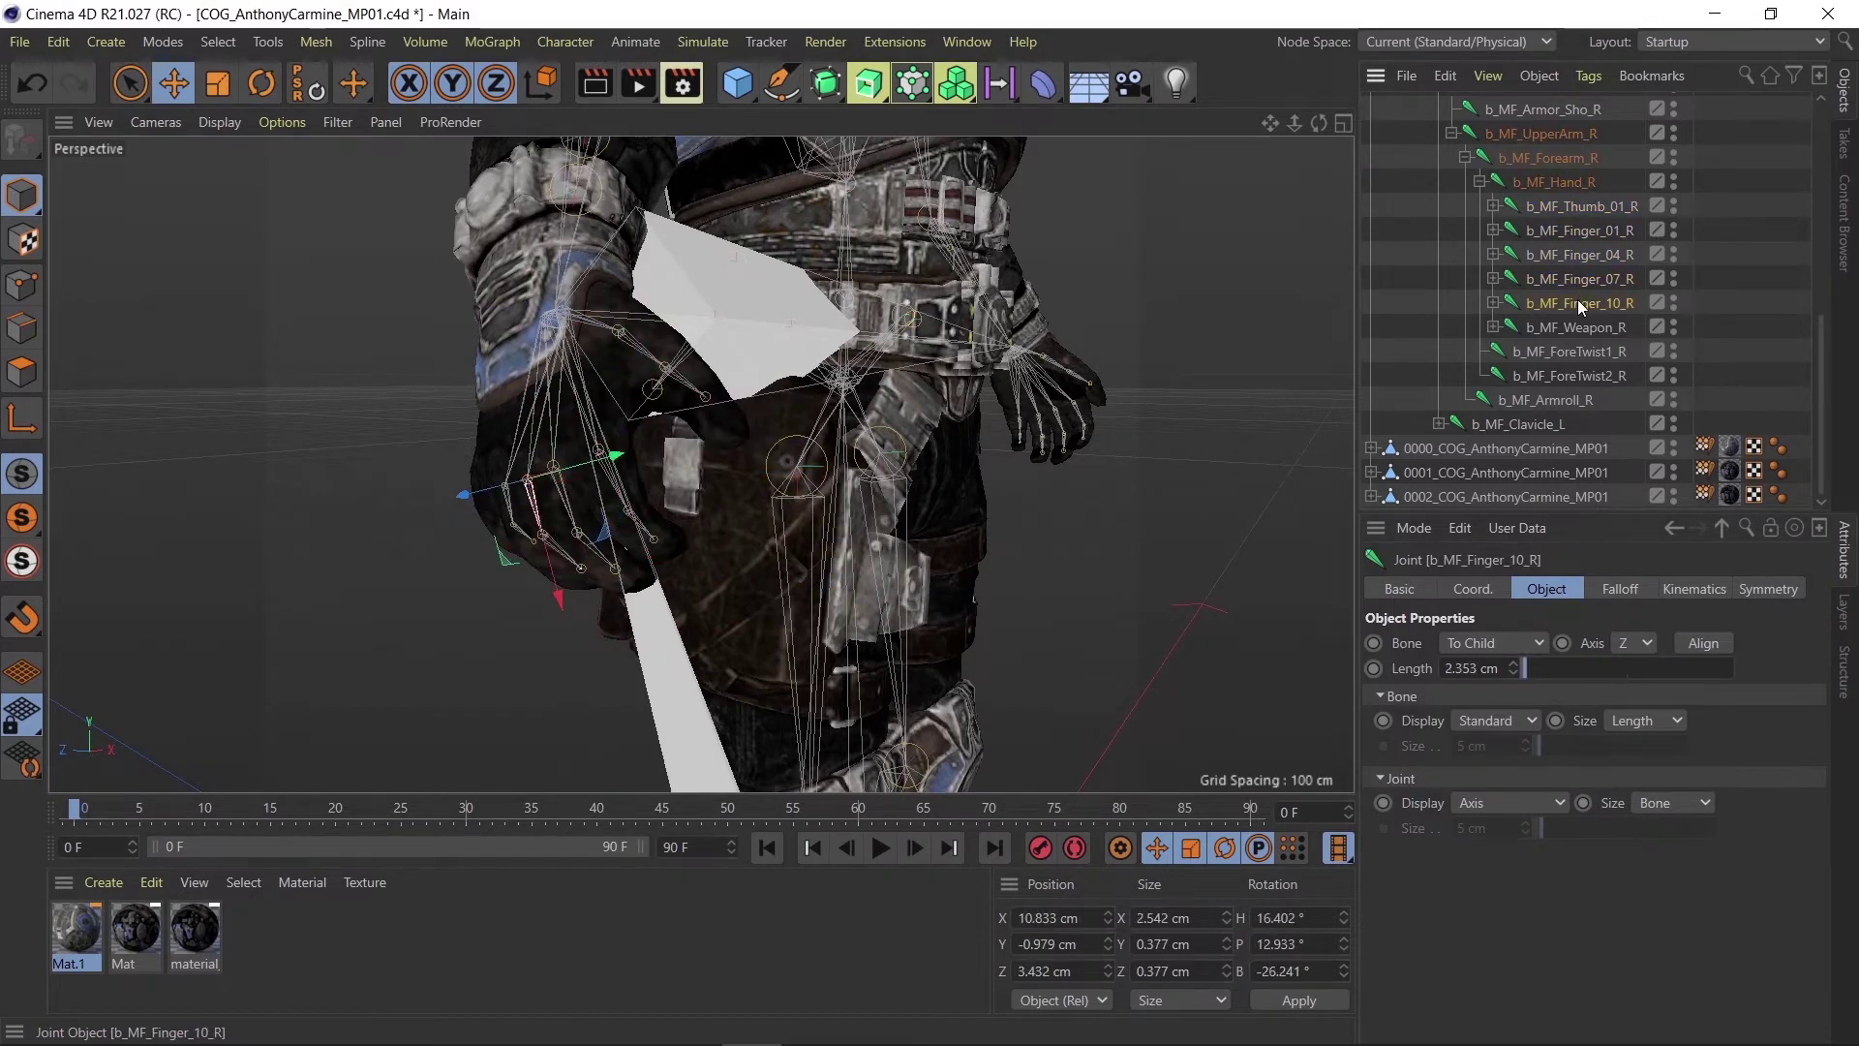
{"action": "left_click", "coordinate": [1579, 300]}
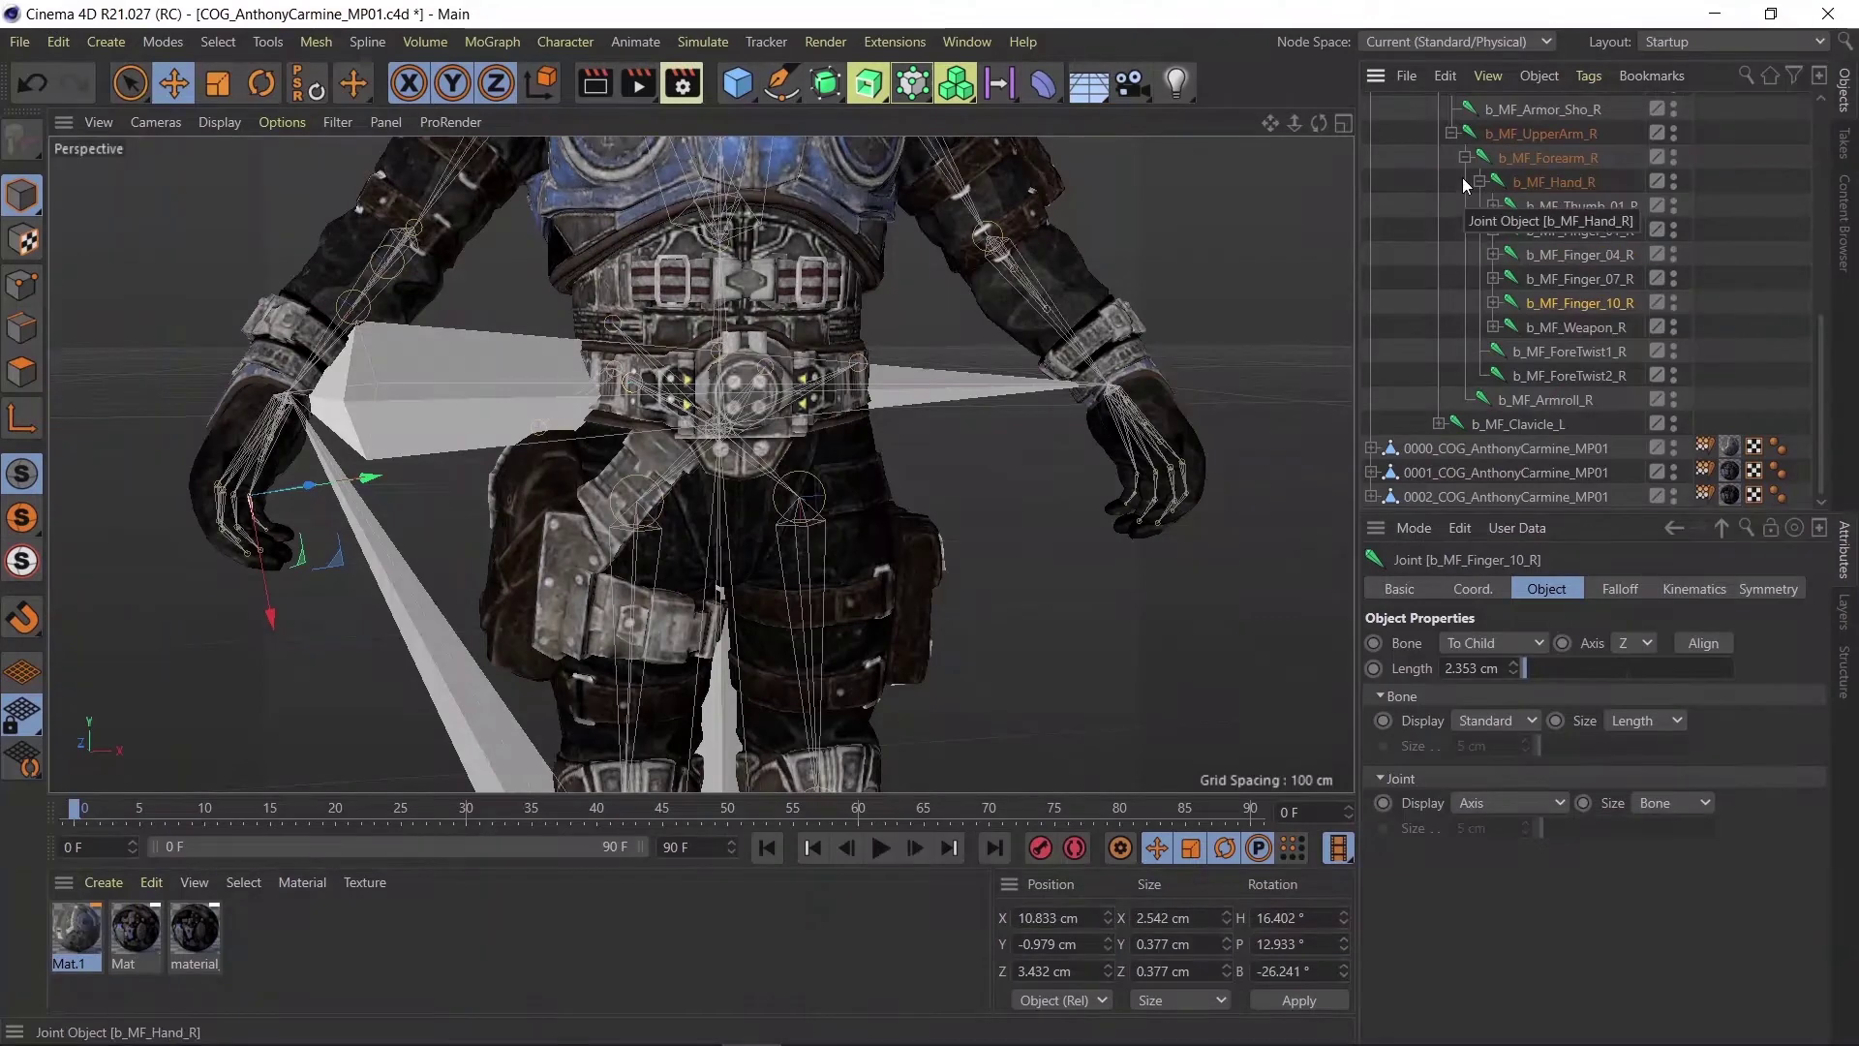
{"action": "left_click", "coordinate": [1453, 134]}
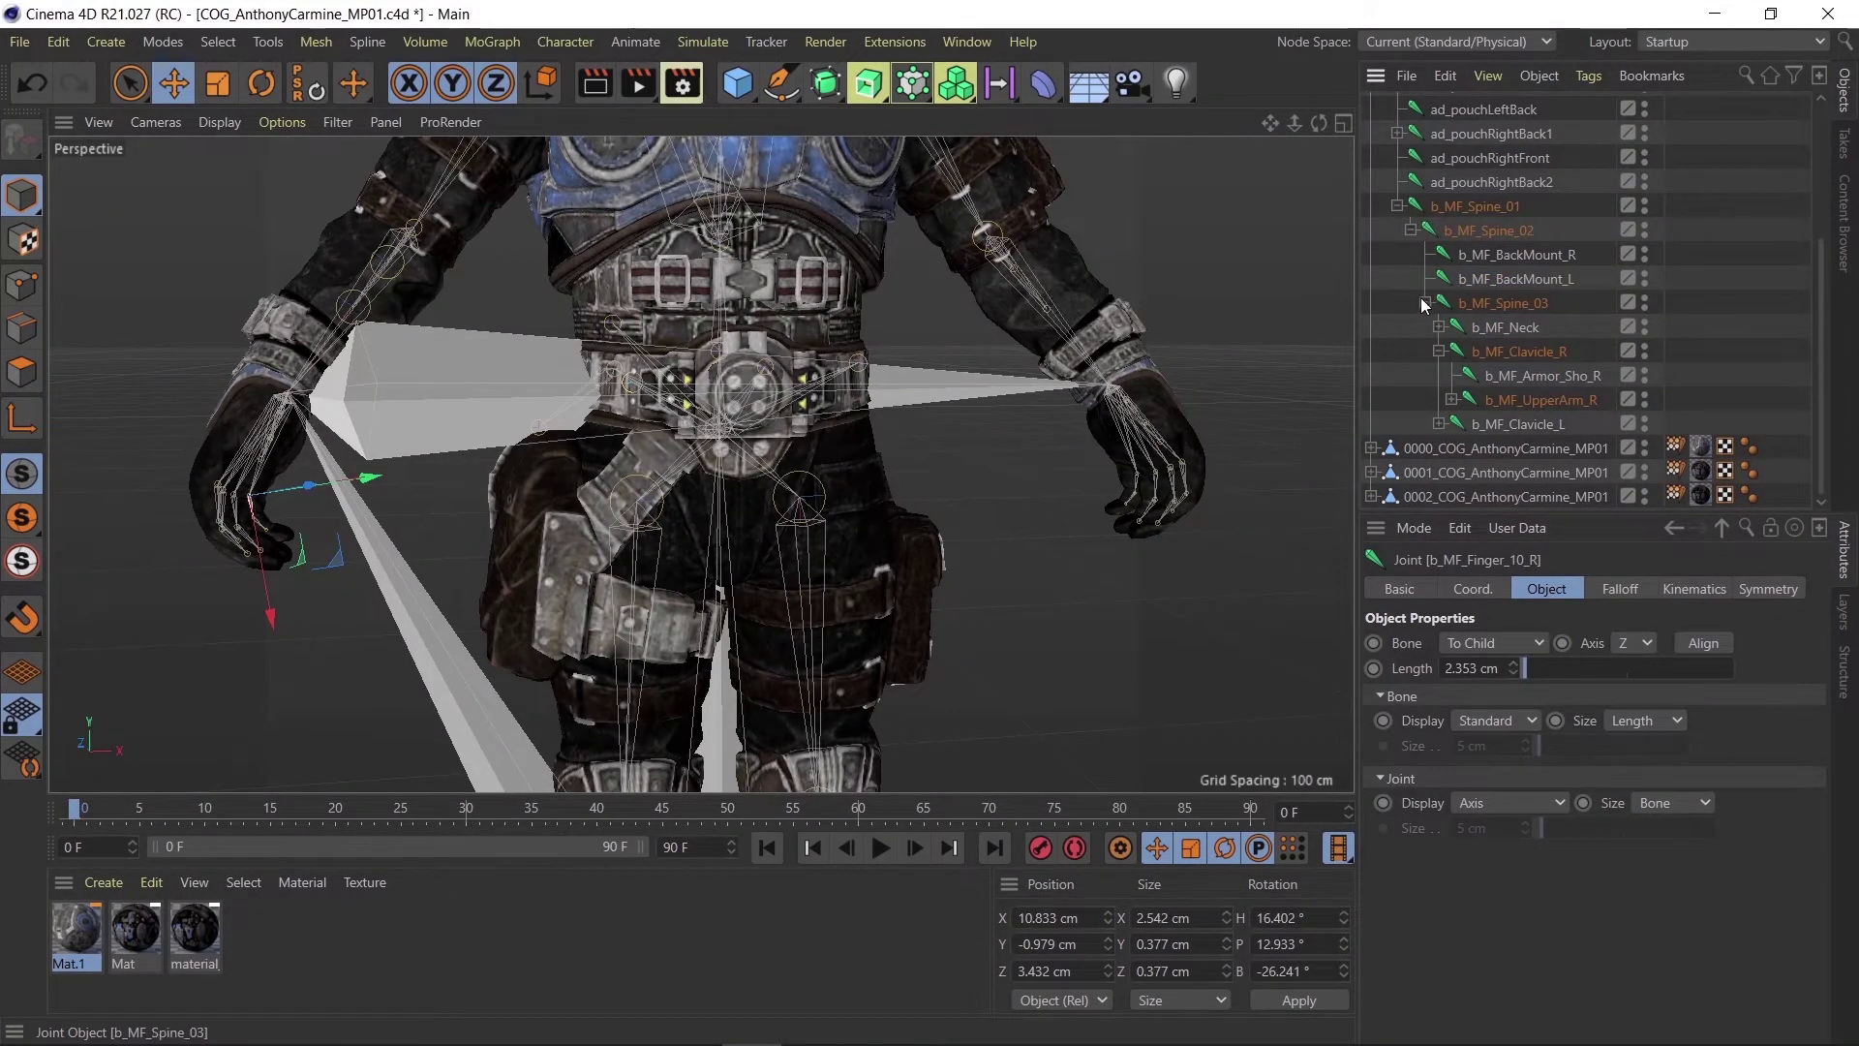
Collapse b_MF_Clavicle_R, then select and expand b_MF_Clavicle_L.
{"action": "left_click", "coordinate": [1439, 351]}
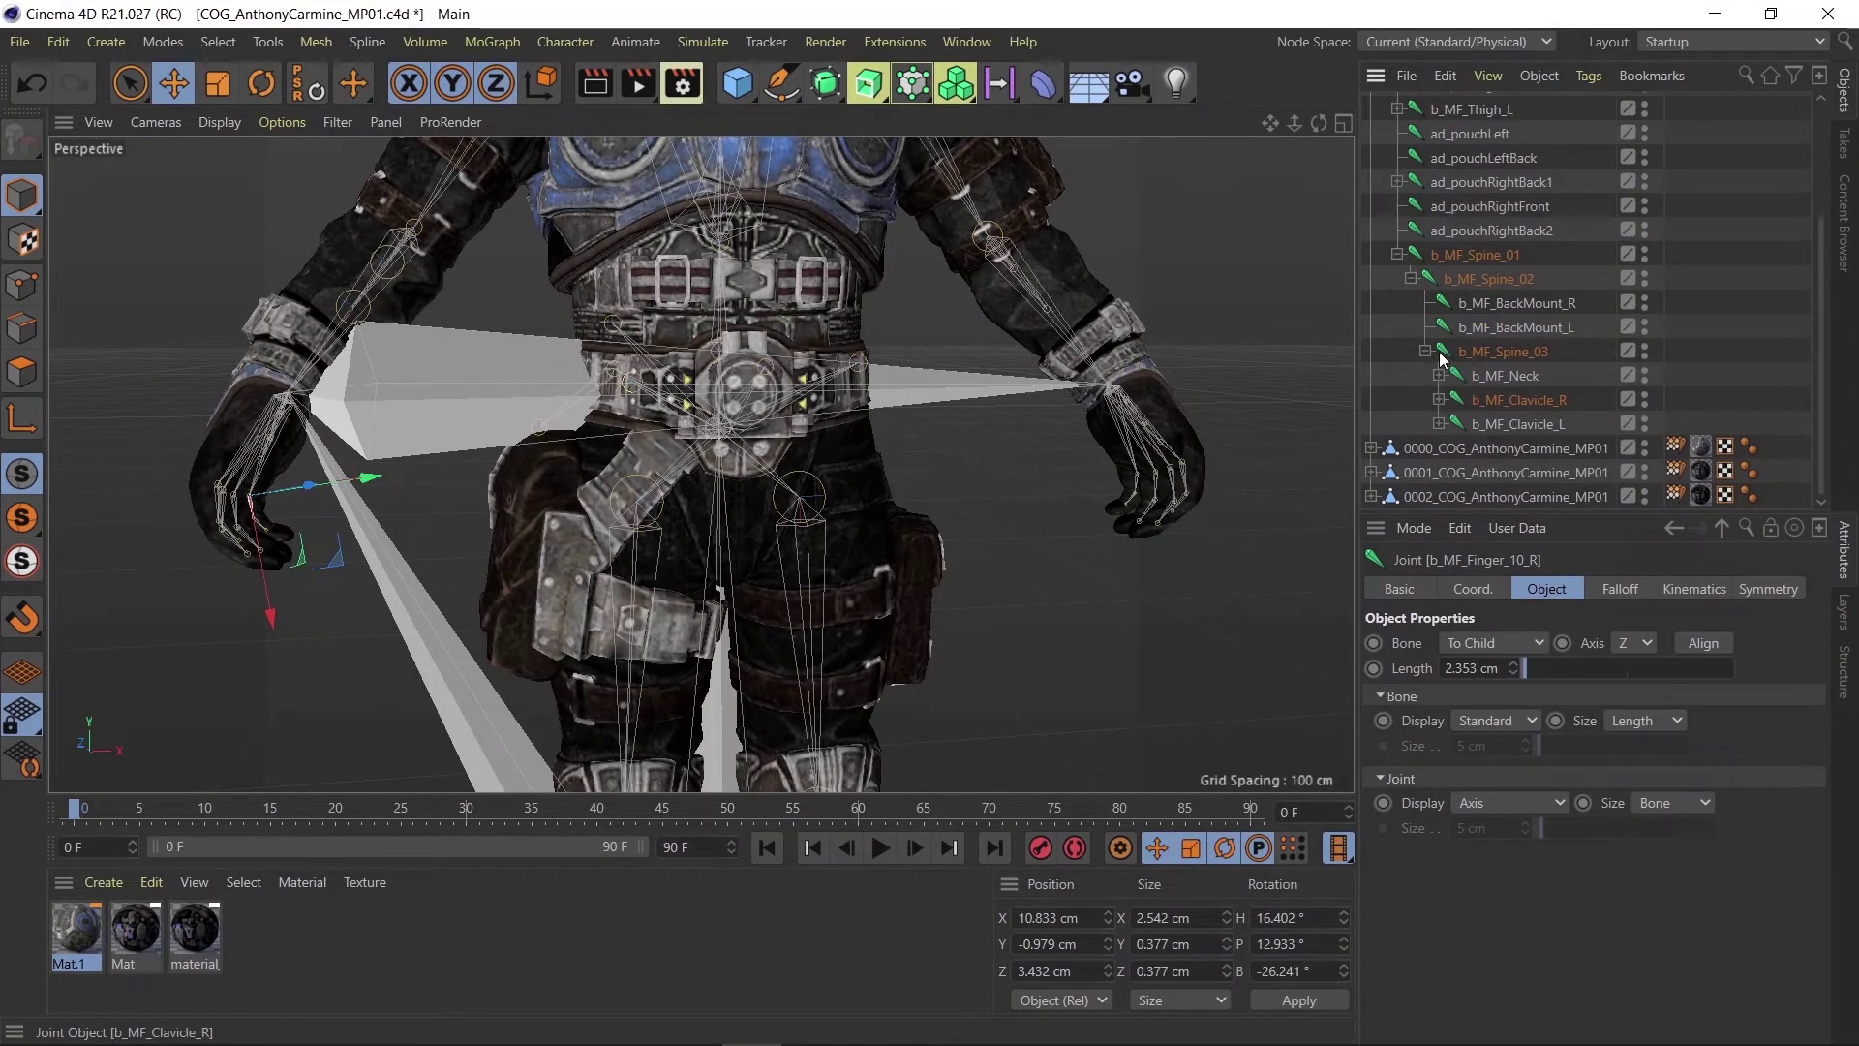
{"action": "left_click", "coordinate": [1502, 418]}
{"action": "left_click", "coordinate": [1439, 424]}
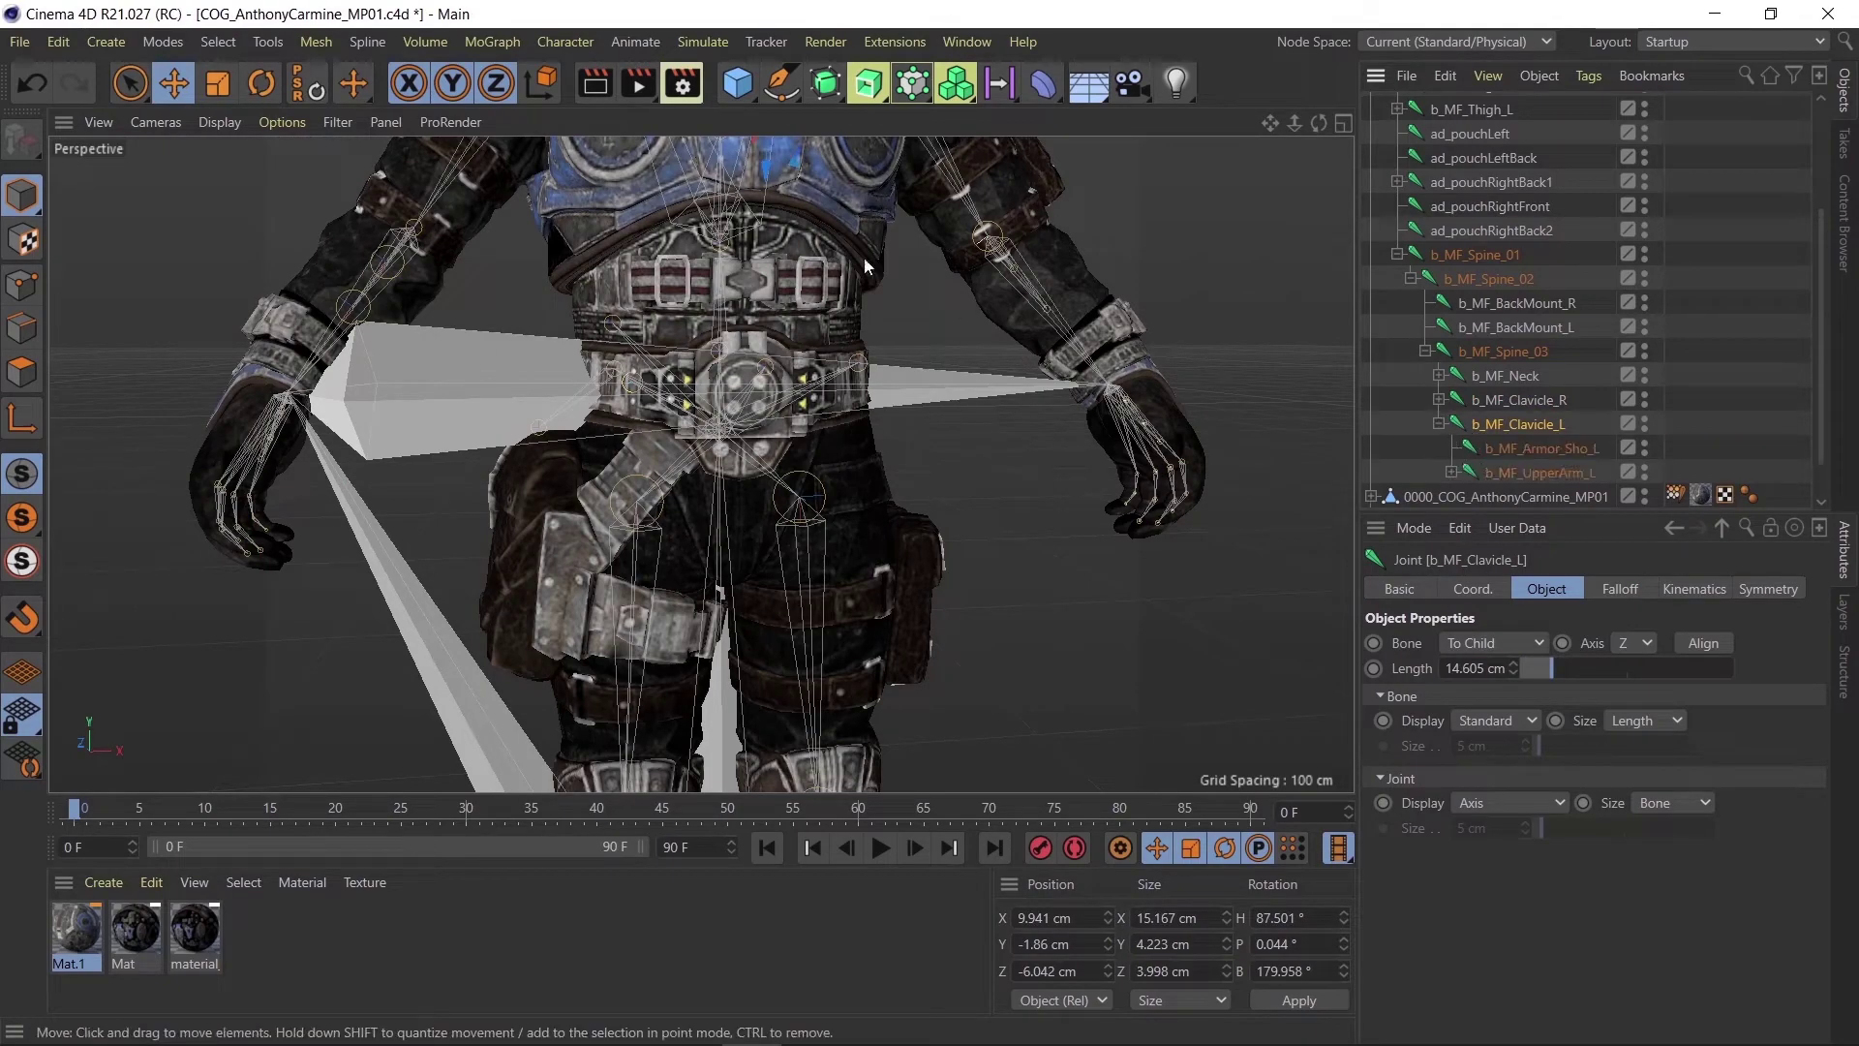
{"action": "scroll", "coordinate": [736, 382], "scroll_direction": "up", "scroll_amount": 3}
{"action": "scroll", "coordinate": [721, 414], "scroll_direction": "up", "scroll_amount": 2}
{"action": "scroll", "coordinate": [1514, 442], "scroll_direction": "down", "scroll_amount": 2}
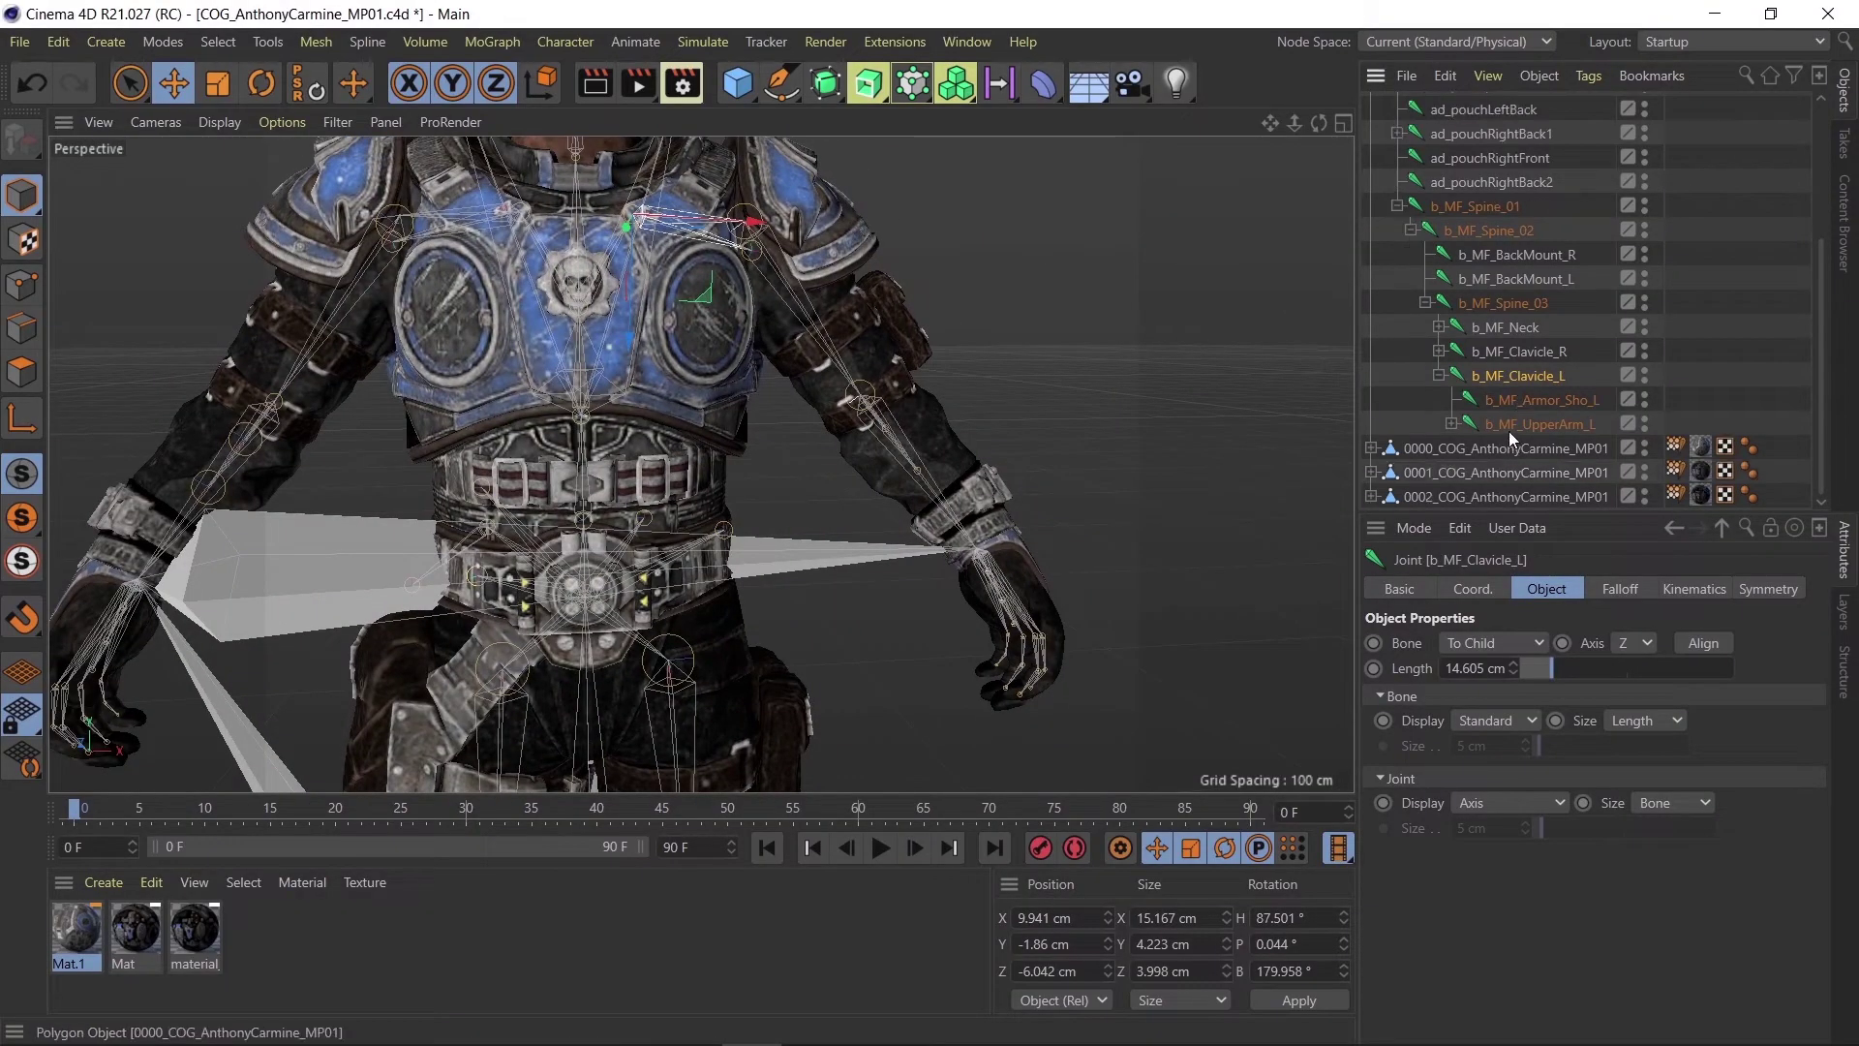
Expand b_MF_UpperArm_L, b_MF_Forearm_L and b_MF_Hand_L, then switch to rotating joints.
{"action": "left_click", "coordinate": [1534, 422]}
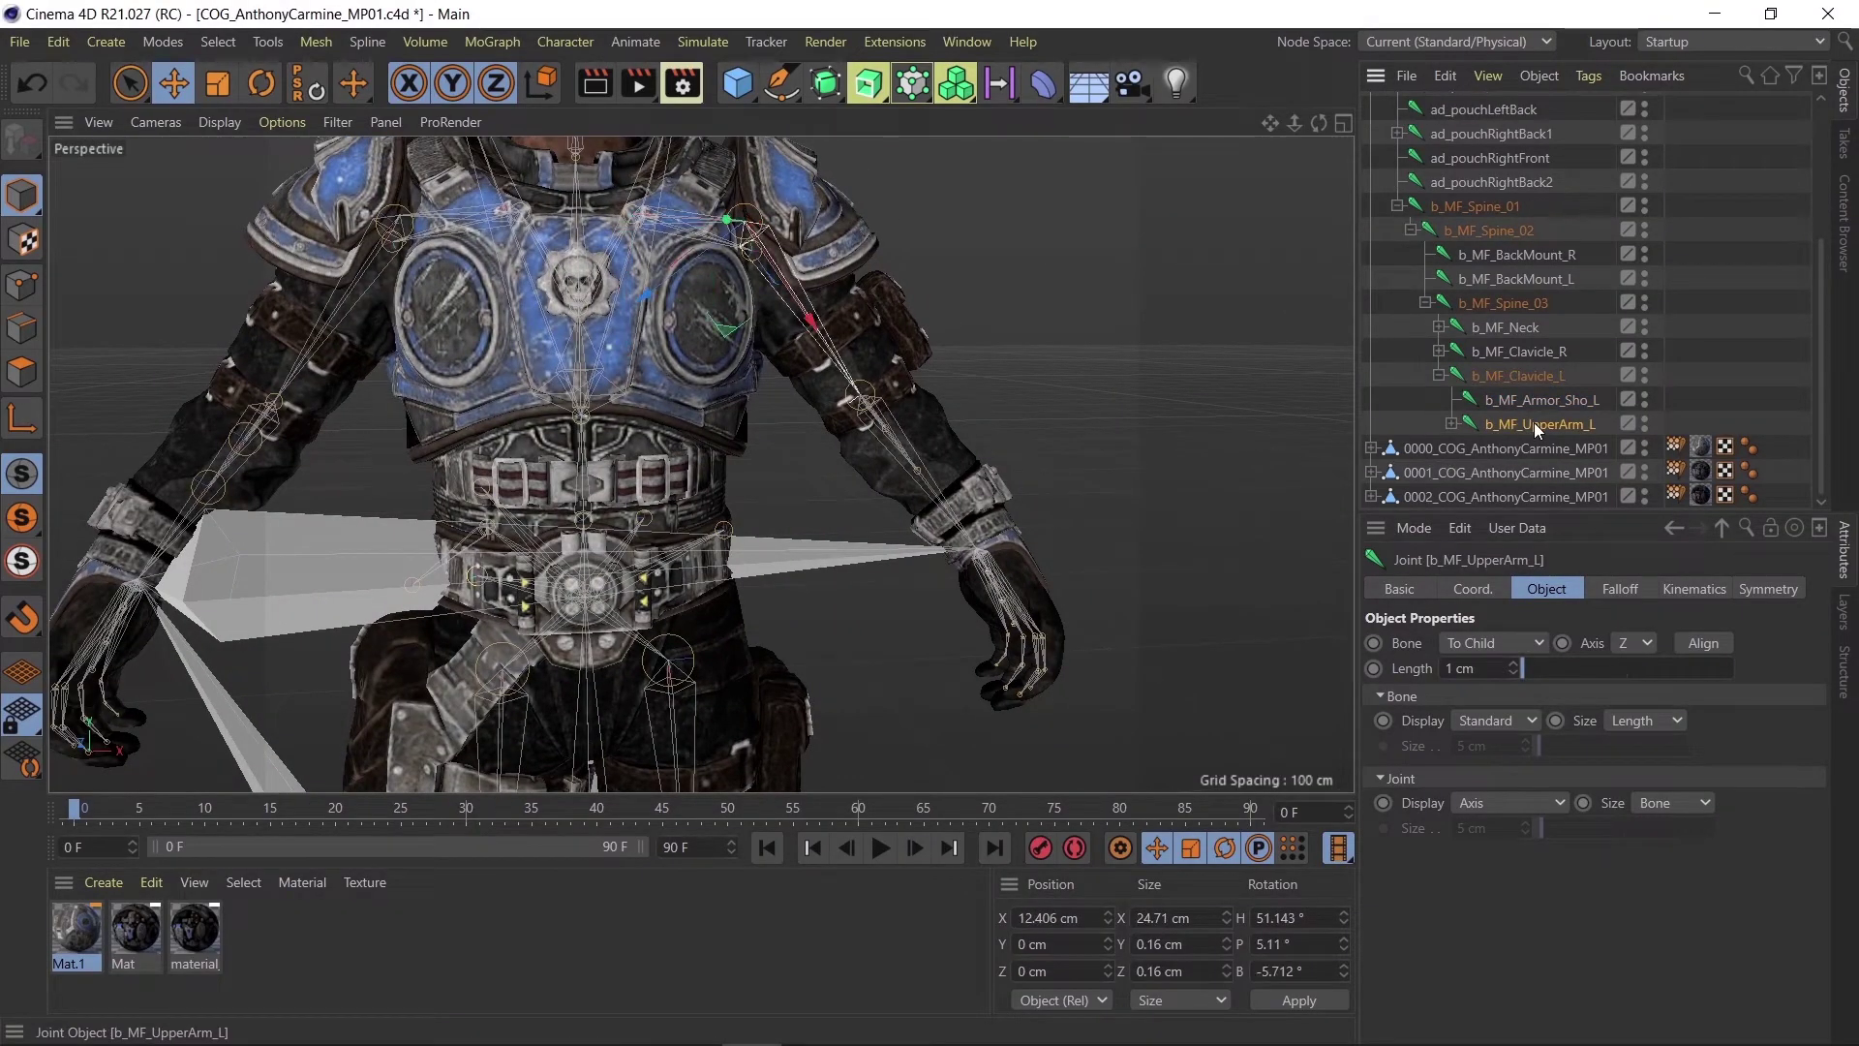
{"action": "left_click", "coordinate": [1452, 425]}
{"action": "left_click", "coordinate": [1540, 473]}
{"action": "scroll", "coordinate": [1513, 456], "scroll_direction": "down", "scroll_amount": 2}
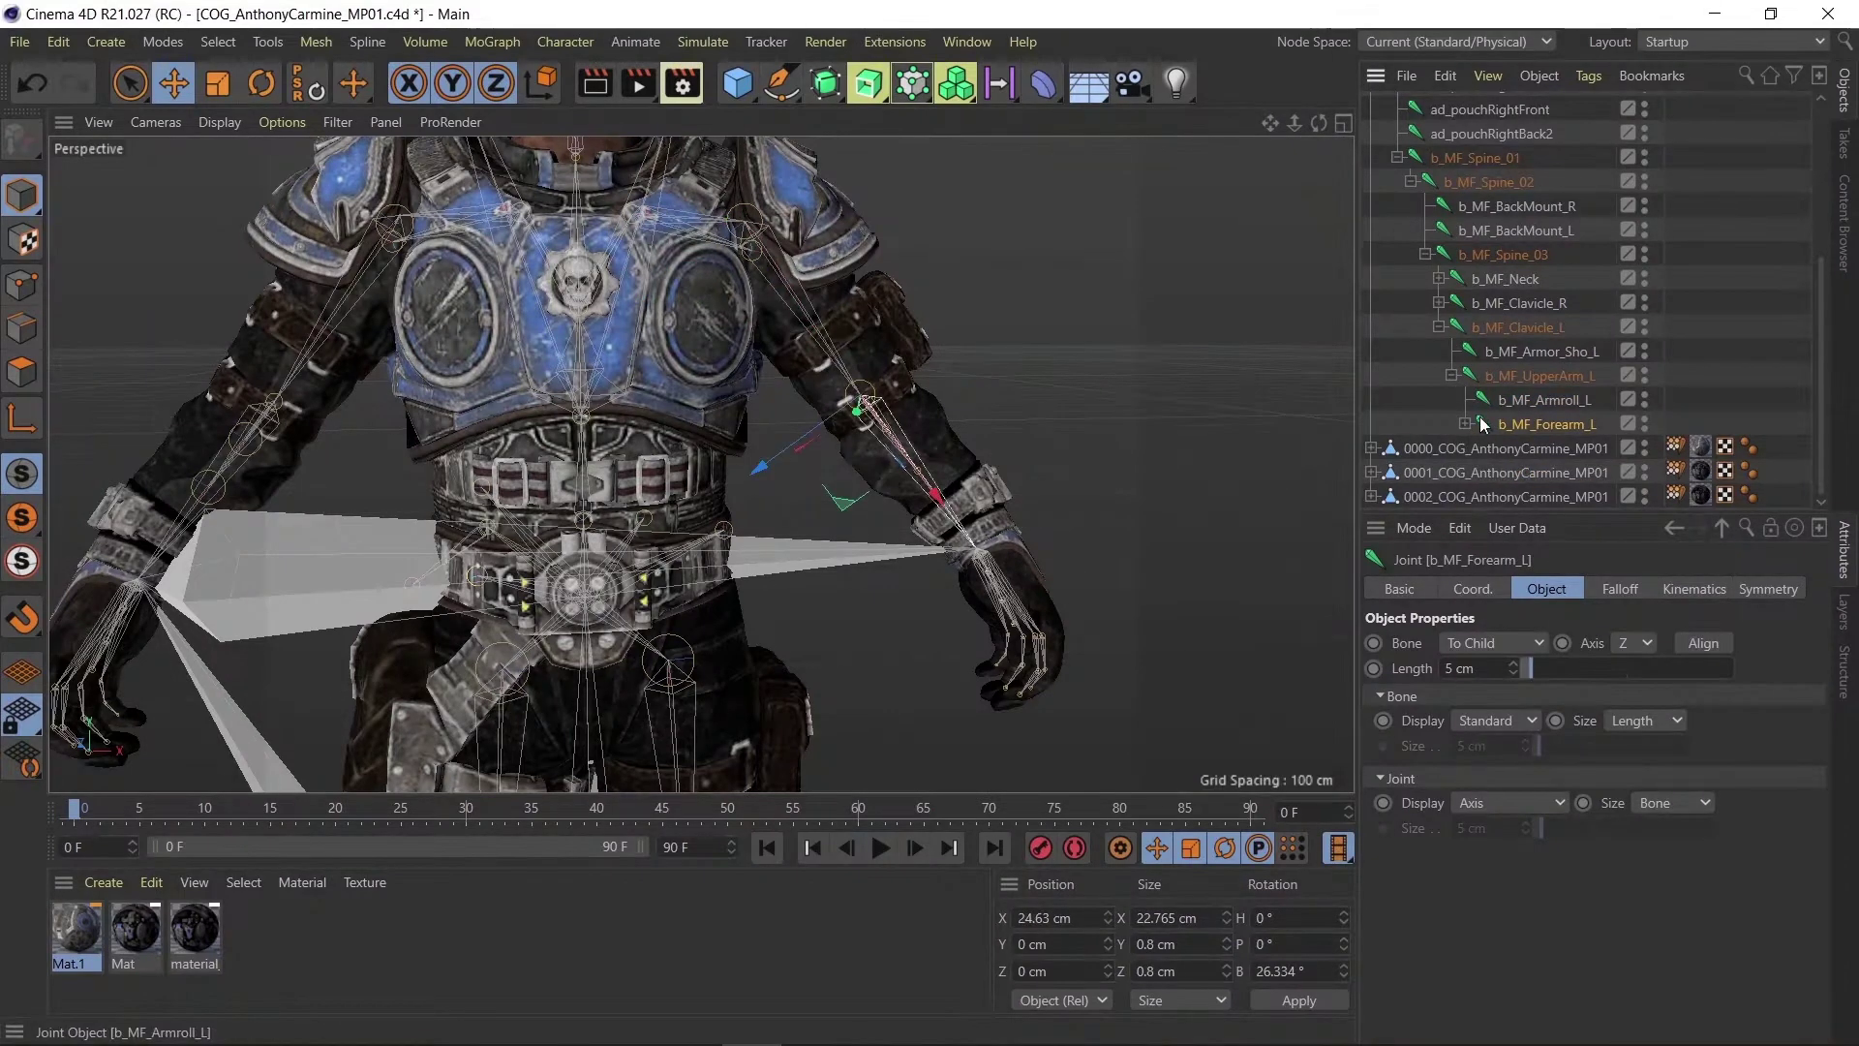
{"action": "left_click", "coordinate": [1465, 423]}
{"action": "scroll", "coordinate": [1484, 418], "scroll_direction": "down", "scroll_amount": 3}
{"action": "left_click", "coordinate": [1479, 423]}
{"action": "scroll", "coordinate": [1009, 418], "scroll_direction": "down", "scroll_amount": 5}
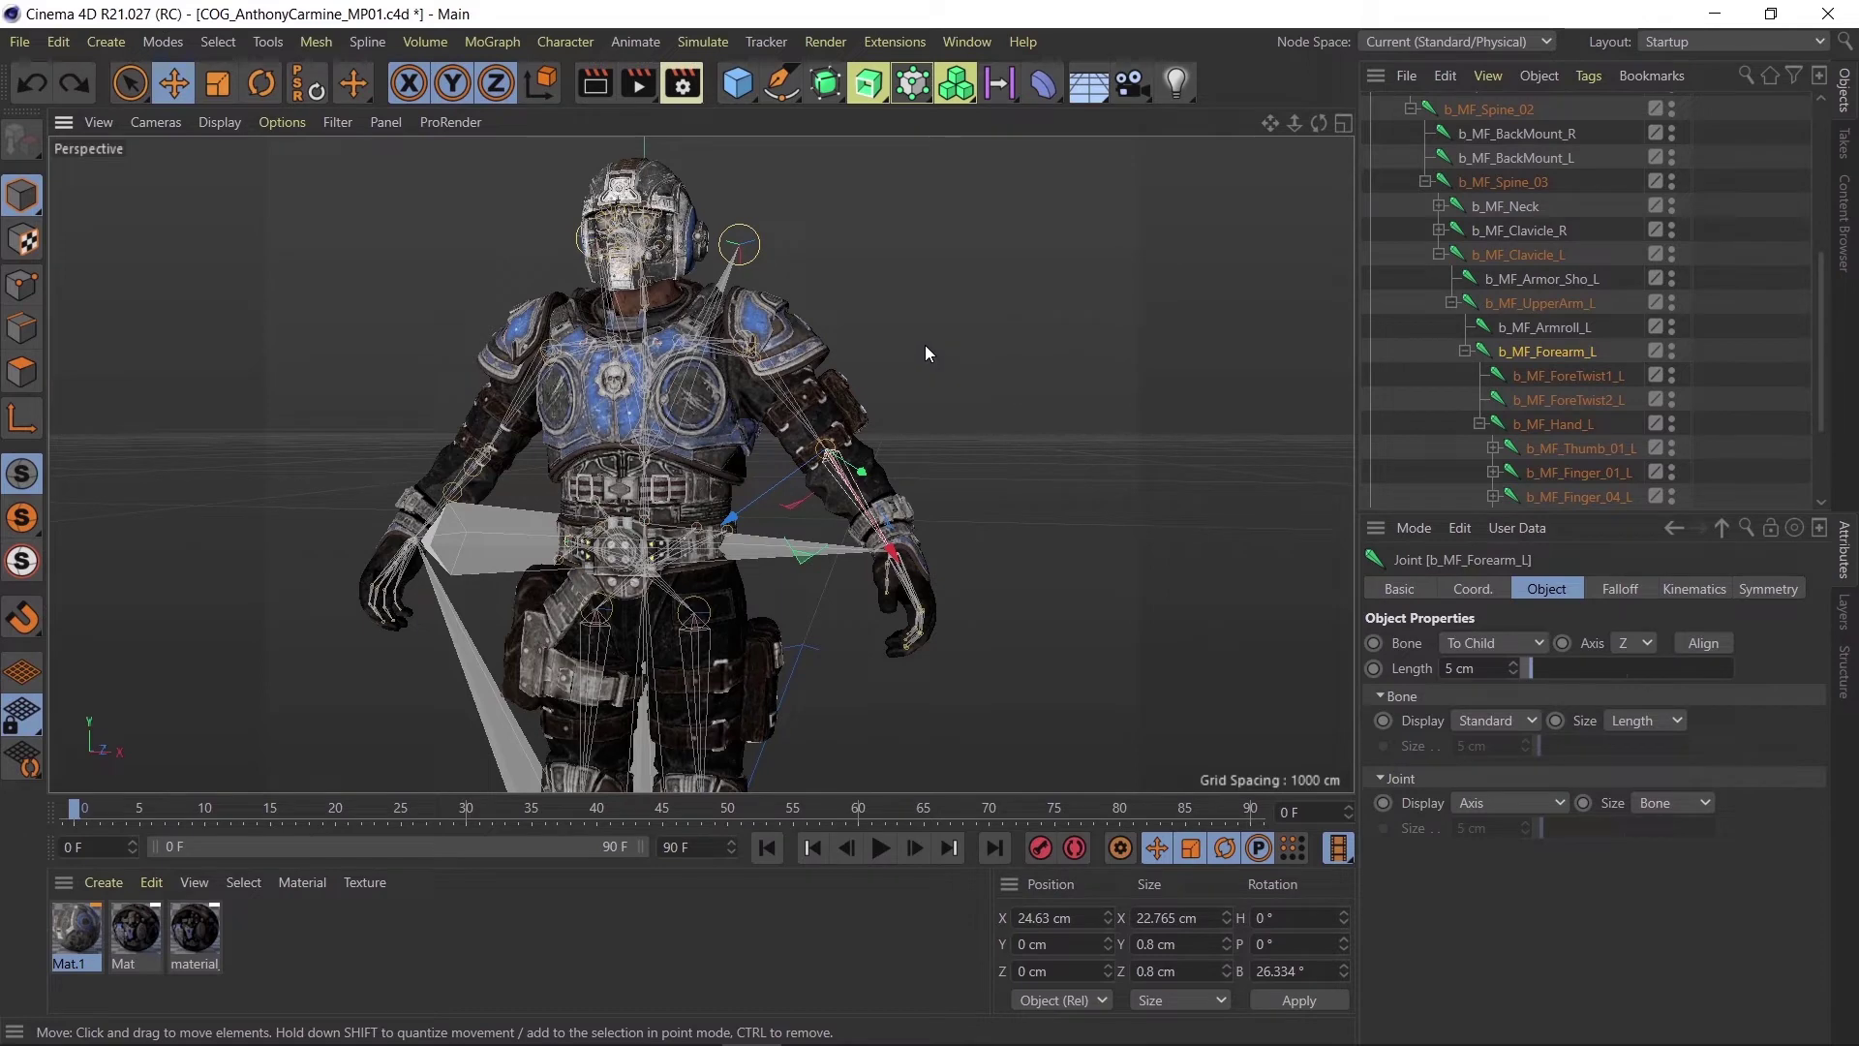
{"action": "left_click", "coordinate": [258, 93]}
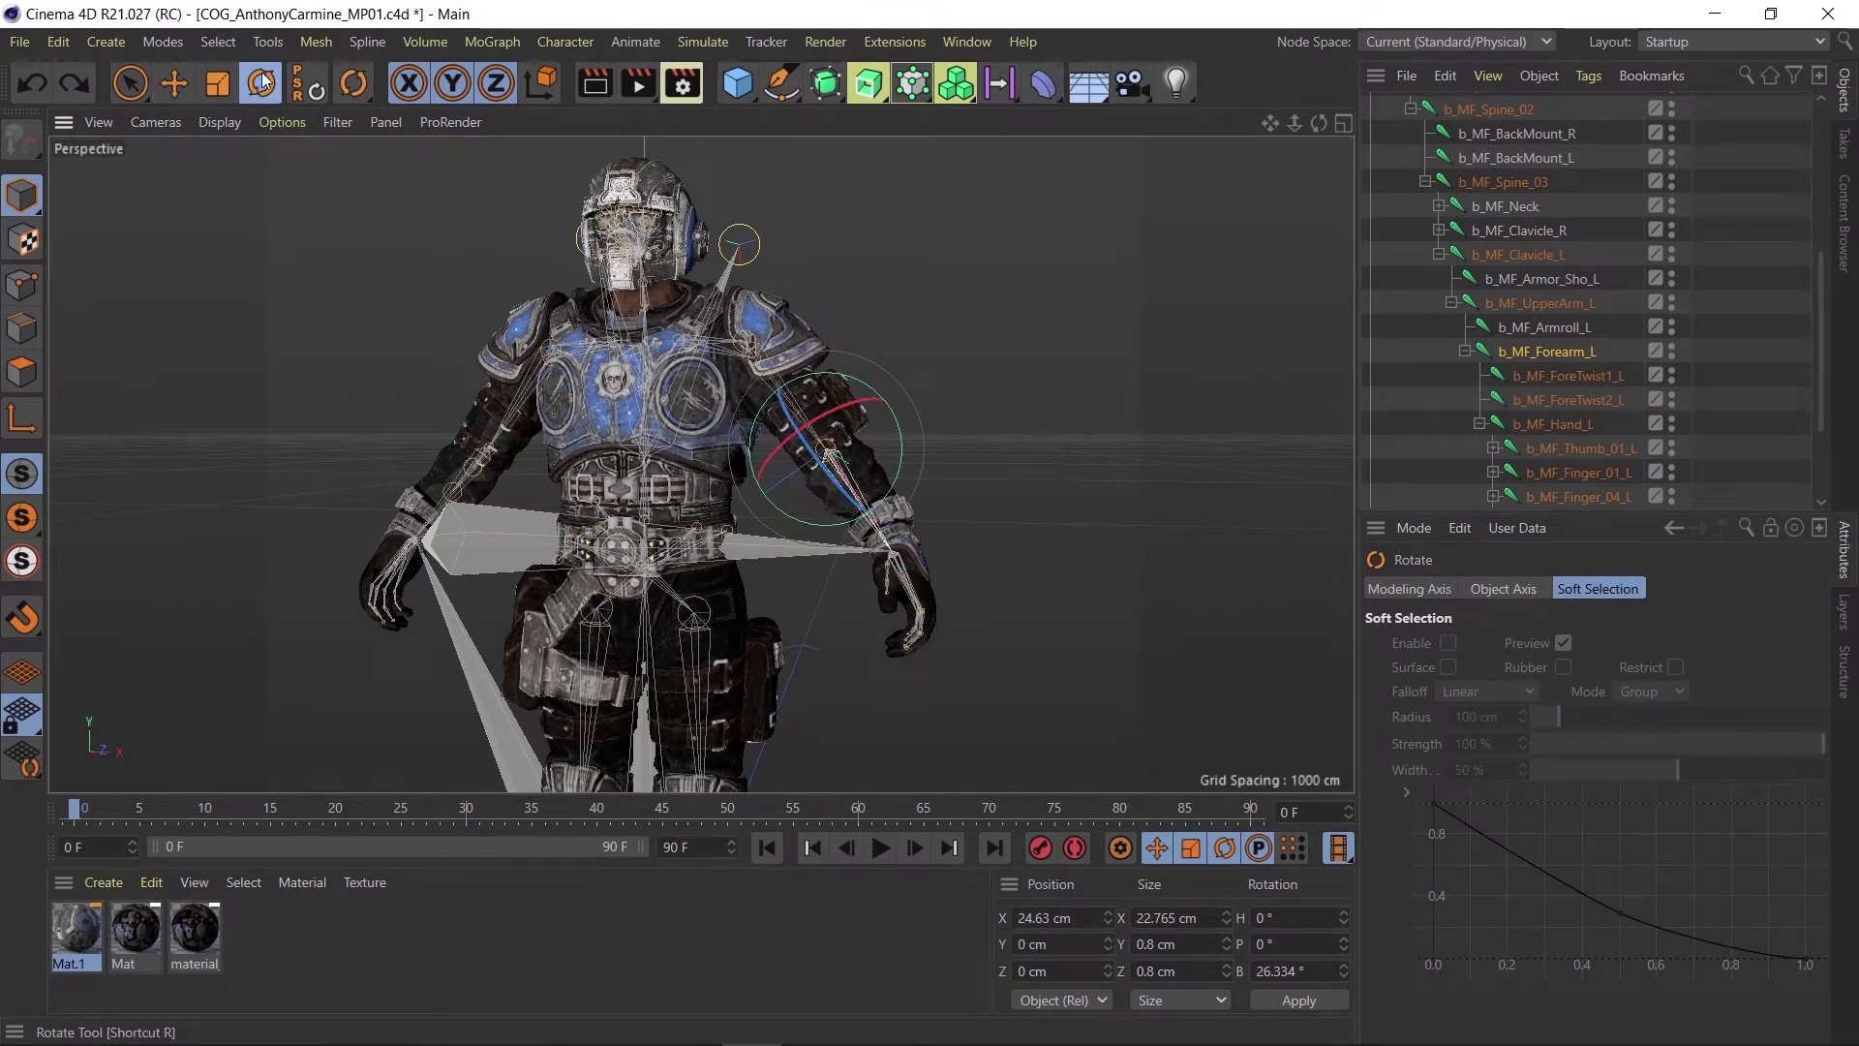
Bend b_MF_Forearm_L to about 130.7° B and rotate b_MF_UpperArm_L upward.
{"action": "left_click_drag", "start_coordinate": [832, 431], "coordinate": [622, 387], "text": "alt"}
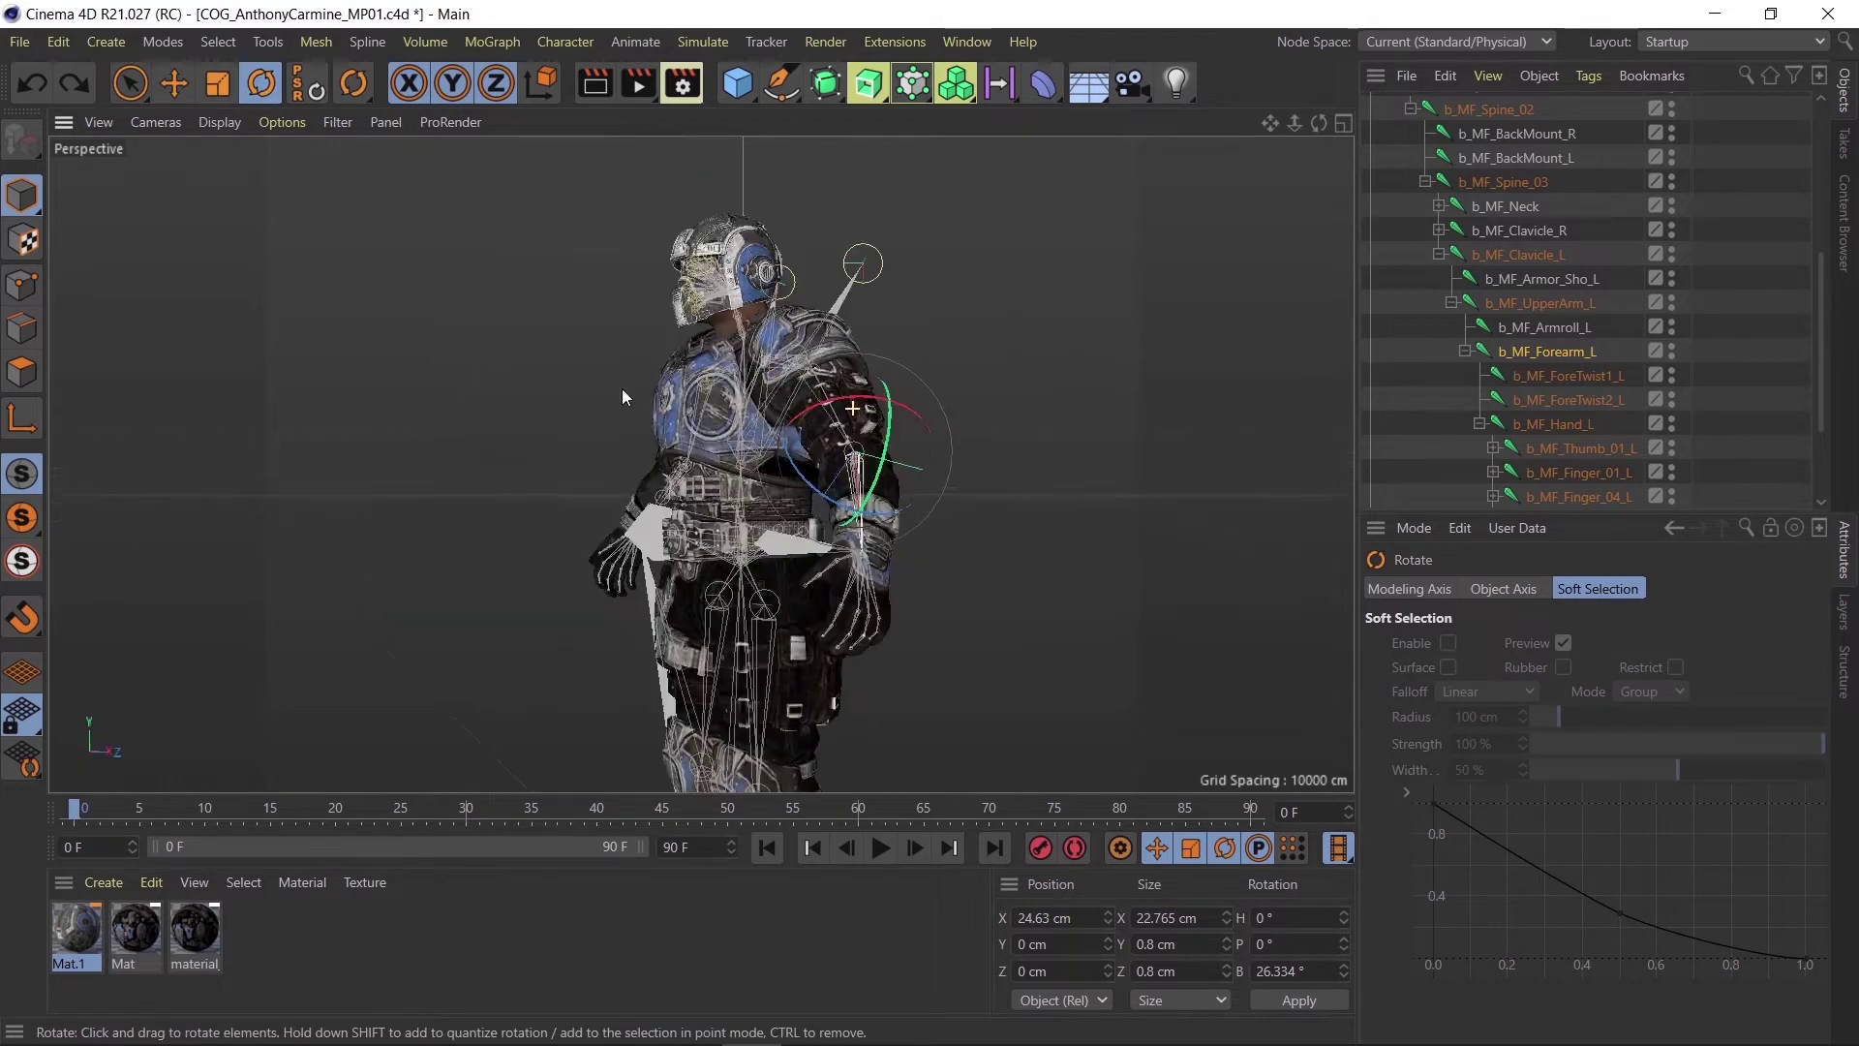
{"action": "scroll", "coordinate": [840, 438], "scroll_direction": "up", "scroll_amount": 2}
{"action": "mouse_move", "coordinate": [805, 482]}
{"action": "left_mouse_down"}
{"action": "mouse_move", "coordinate": [697, 351]}
{"action": "mouse_move", "coordinate": [777, 488]}
{"action": "mouse_move", "coordinate": [716, 429]}
{"action": "mouse_move", "coordinate": [745, 358]}
{"action": "left_mouse_up"}
{"action": "left_click", "coordinate": [1530, 303]}
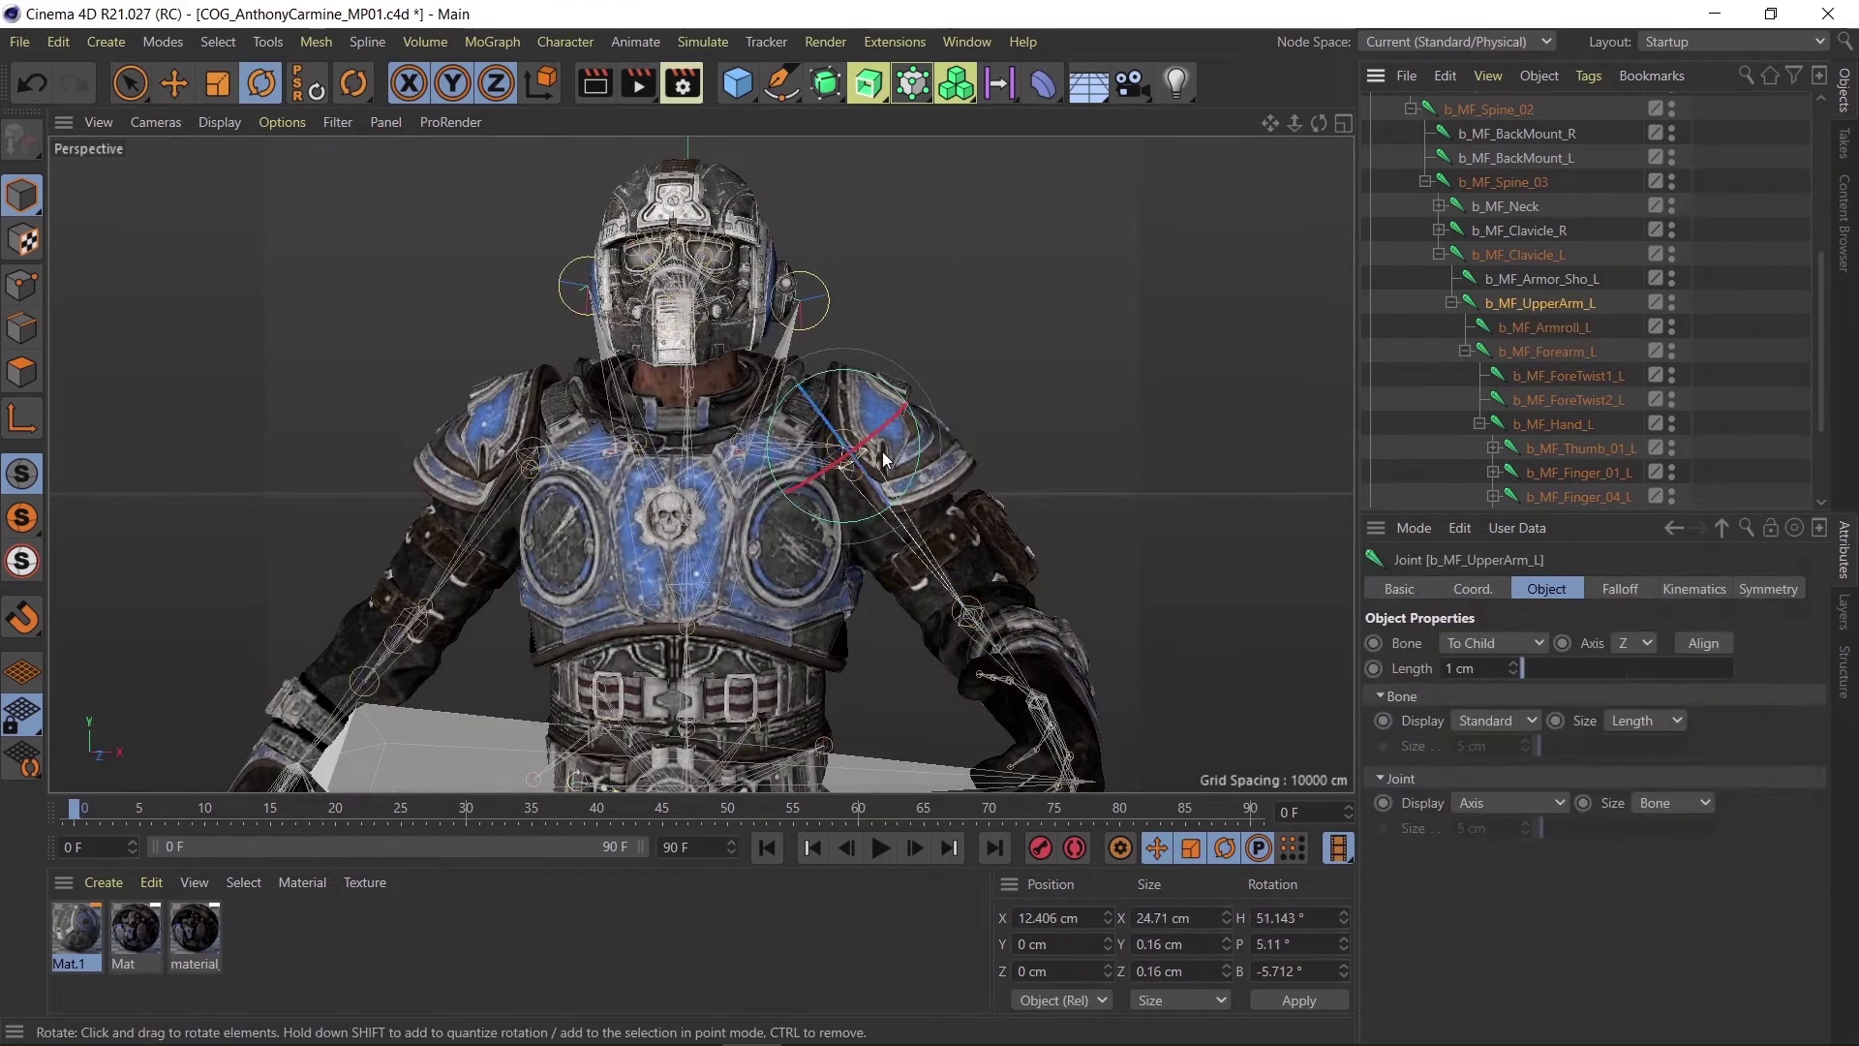
{"action": "mouse_move", "coordinate": [862, 469]}
{"action": "left_mouse_down"}
{"action": "mouse_move", "coordinate": [746, 363]}
{"action": "mouse_move", "coordinate": [908, 412]}
{"action": "mouse_move", "coordinate": [858, 445]}
{"action": "mouse_move", "coordinate": [796, 410]}
{"action": "mouse_move", "coordinate": [684, 434]}
{"action": "mouse_move", "coordinate": [833, 503]}
{"action": "left_mouse_up"}
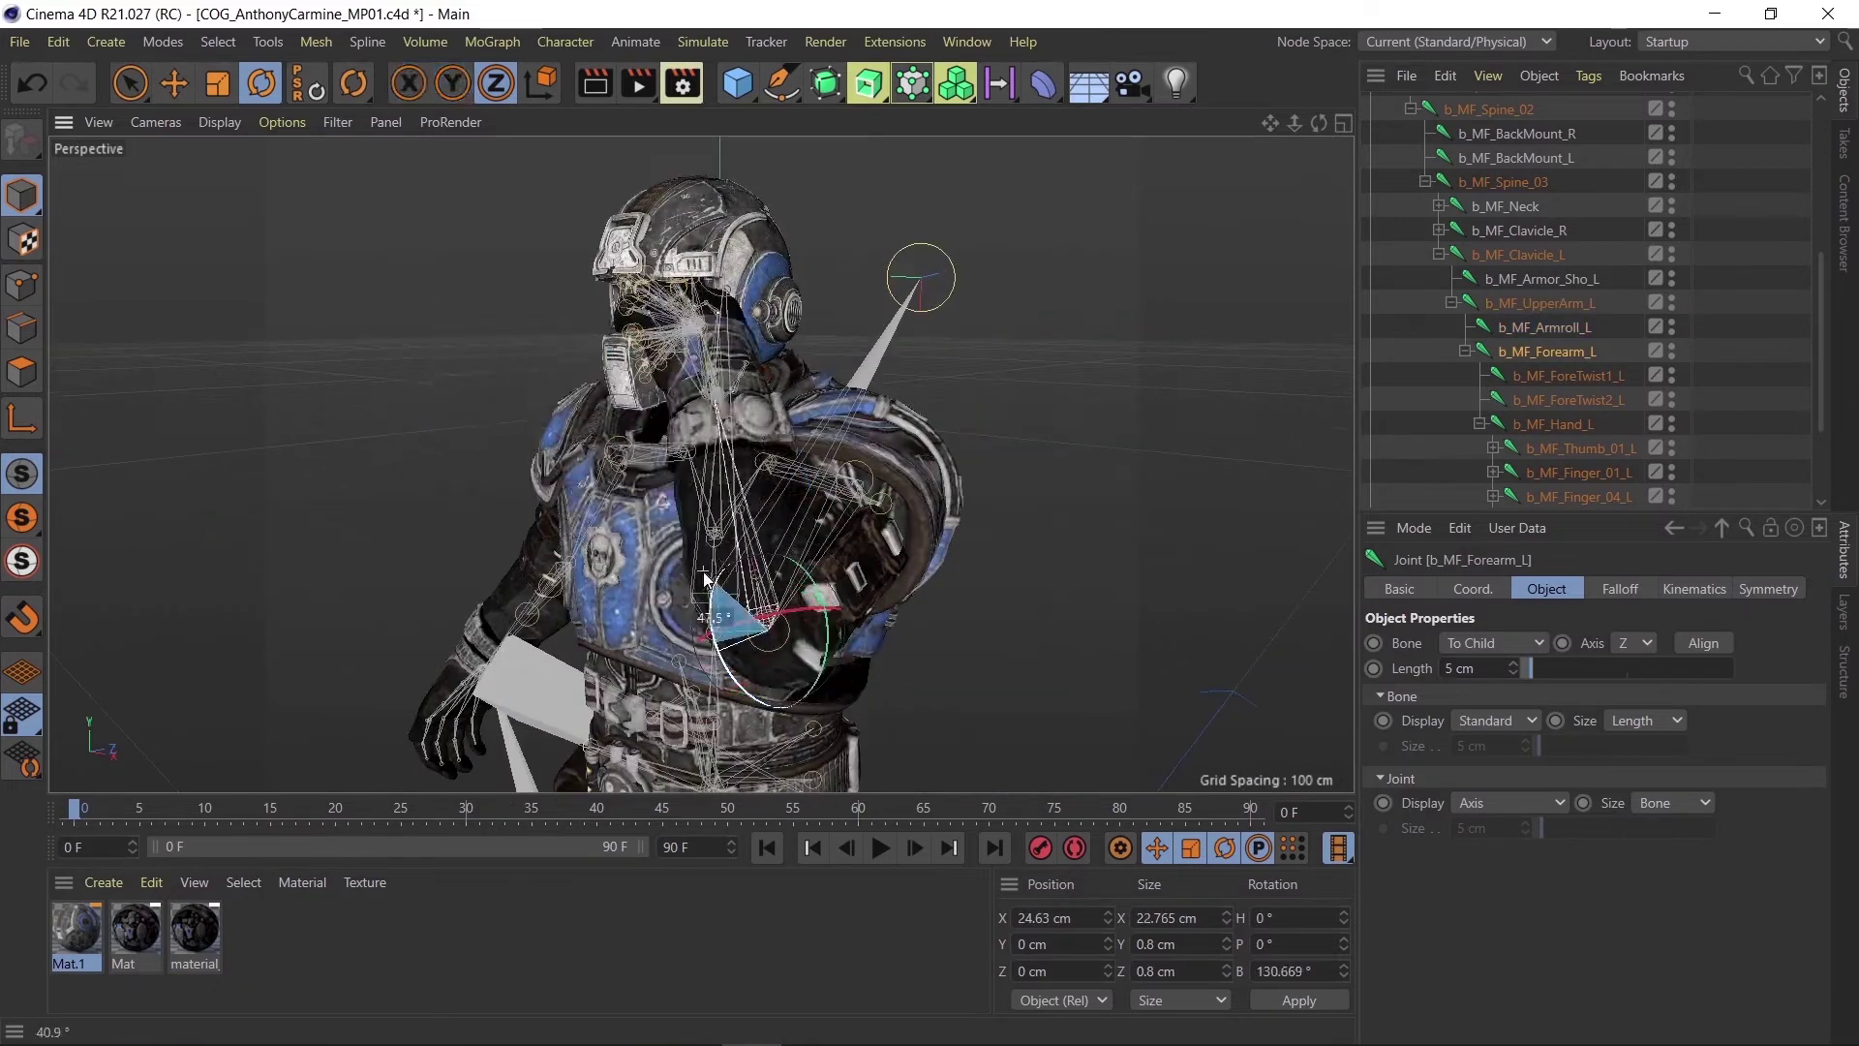
Select b_MF_Forearm_L, then b_MF_Hand_L, and orbit around the left hand.
{"action": "left_click", "coordinate": [860, 529]}
{"action": "scroll", "coordinate": [817, 352], "scroll_direction": "up", "scroll_amount": 5}
{"action": "left_click", "coordinate": [775, 444]}
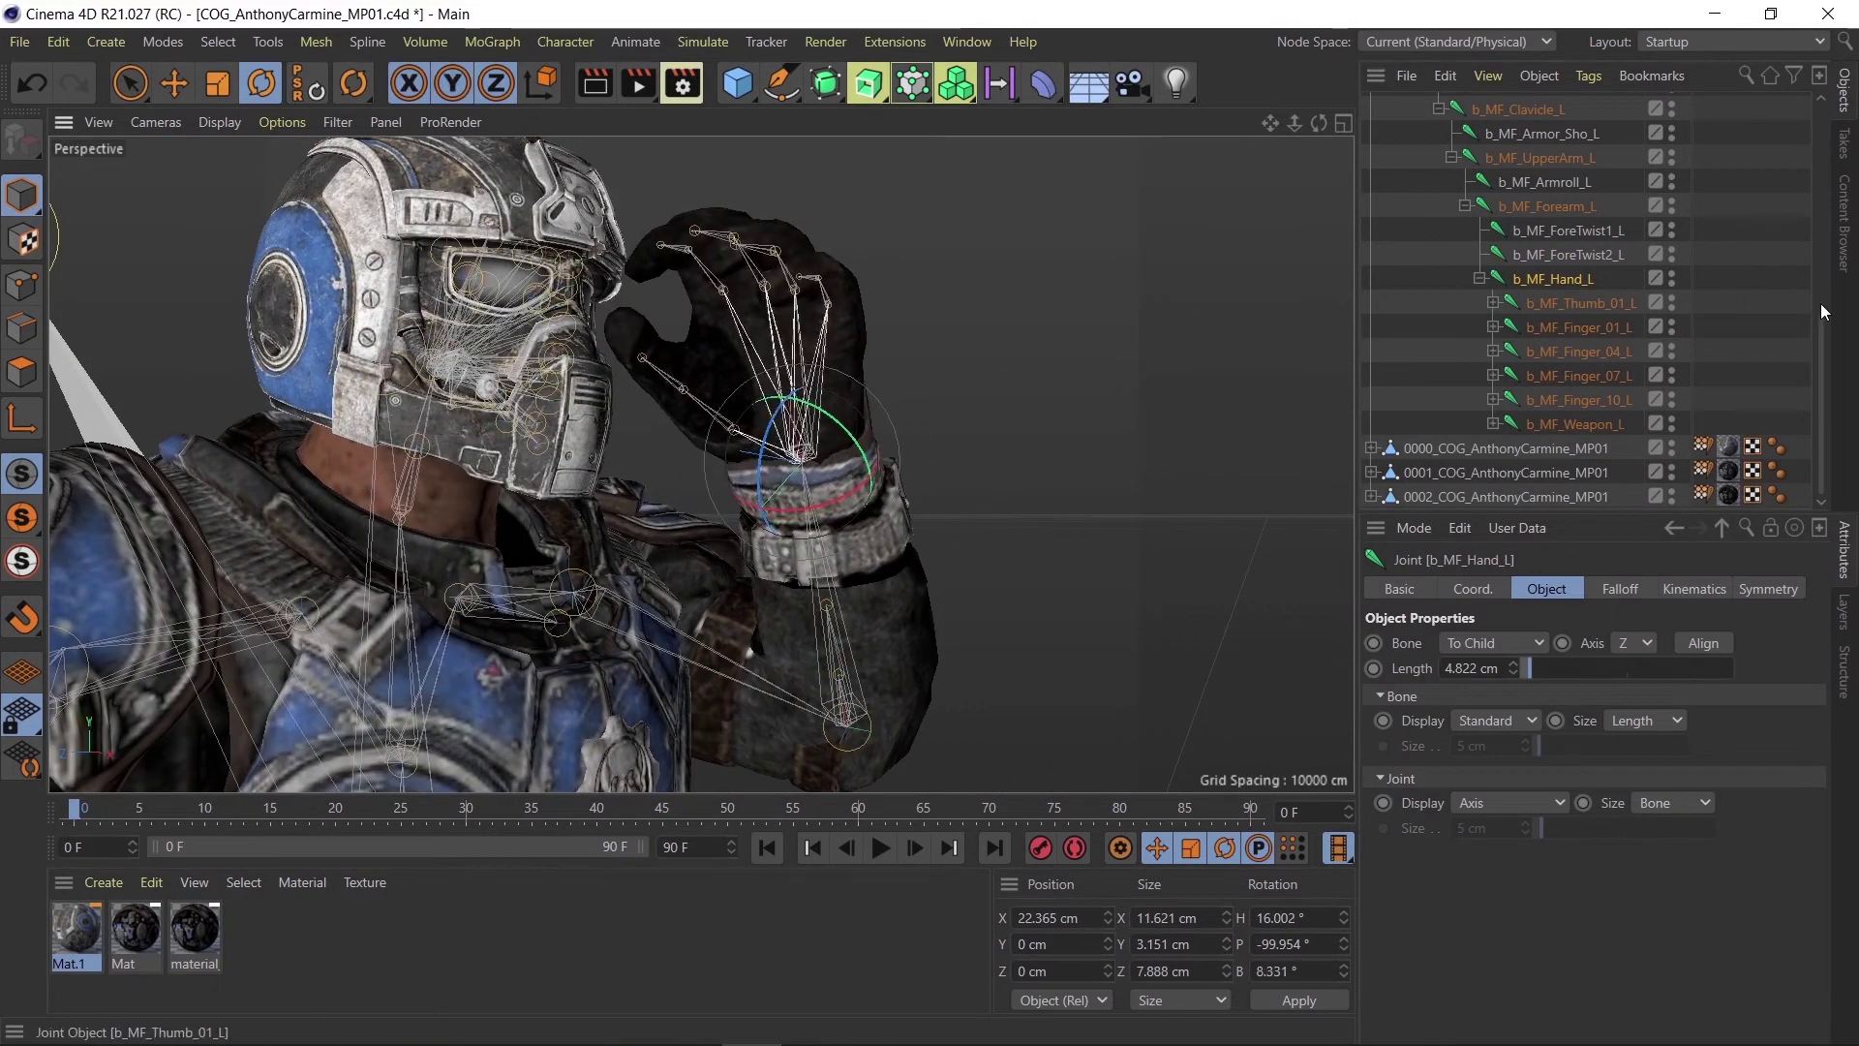
{"action": "left_click_drag", "start_coordinate": [767, 444], "coordinate": [677, 320], "text": "alt"}
Curl the left fingers, working through b_MF_Finger_02_L, _07_L and _10_L.
{"action": "left_click", "coordinate": [678, 290]}
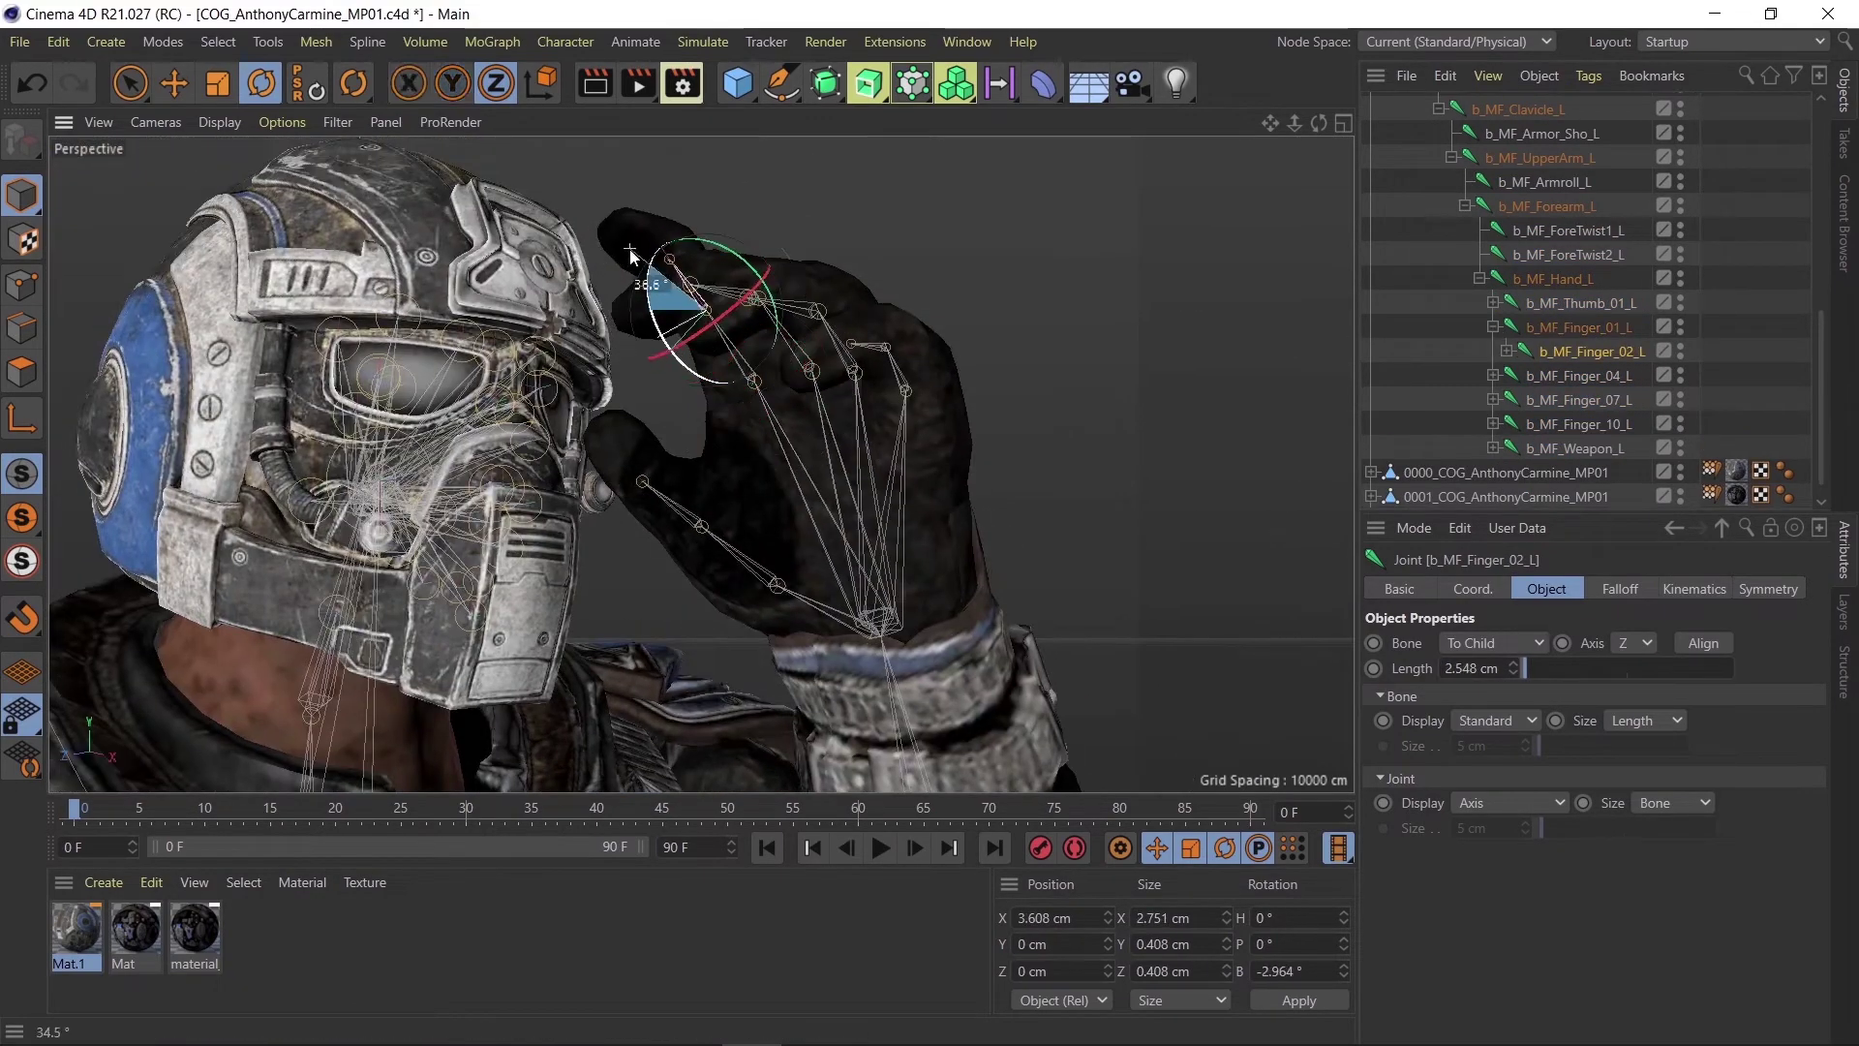
{"action": "left_click_drag", "start_coordinate": [643, 258], "coordinate": [616, 232]}
{"action": "left_click", "coordinate": [1493, 327]}
{"action": "left_click_drag", "start_coordinate": [911, 376], "coordinate": [872, 388], "text": "alt"}
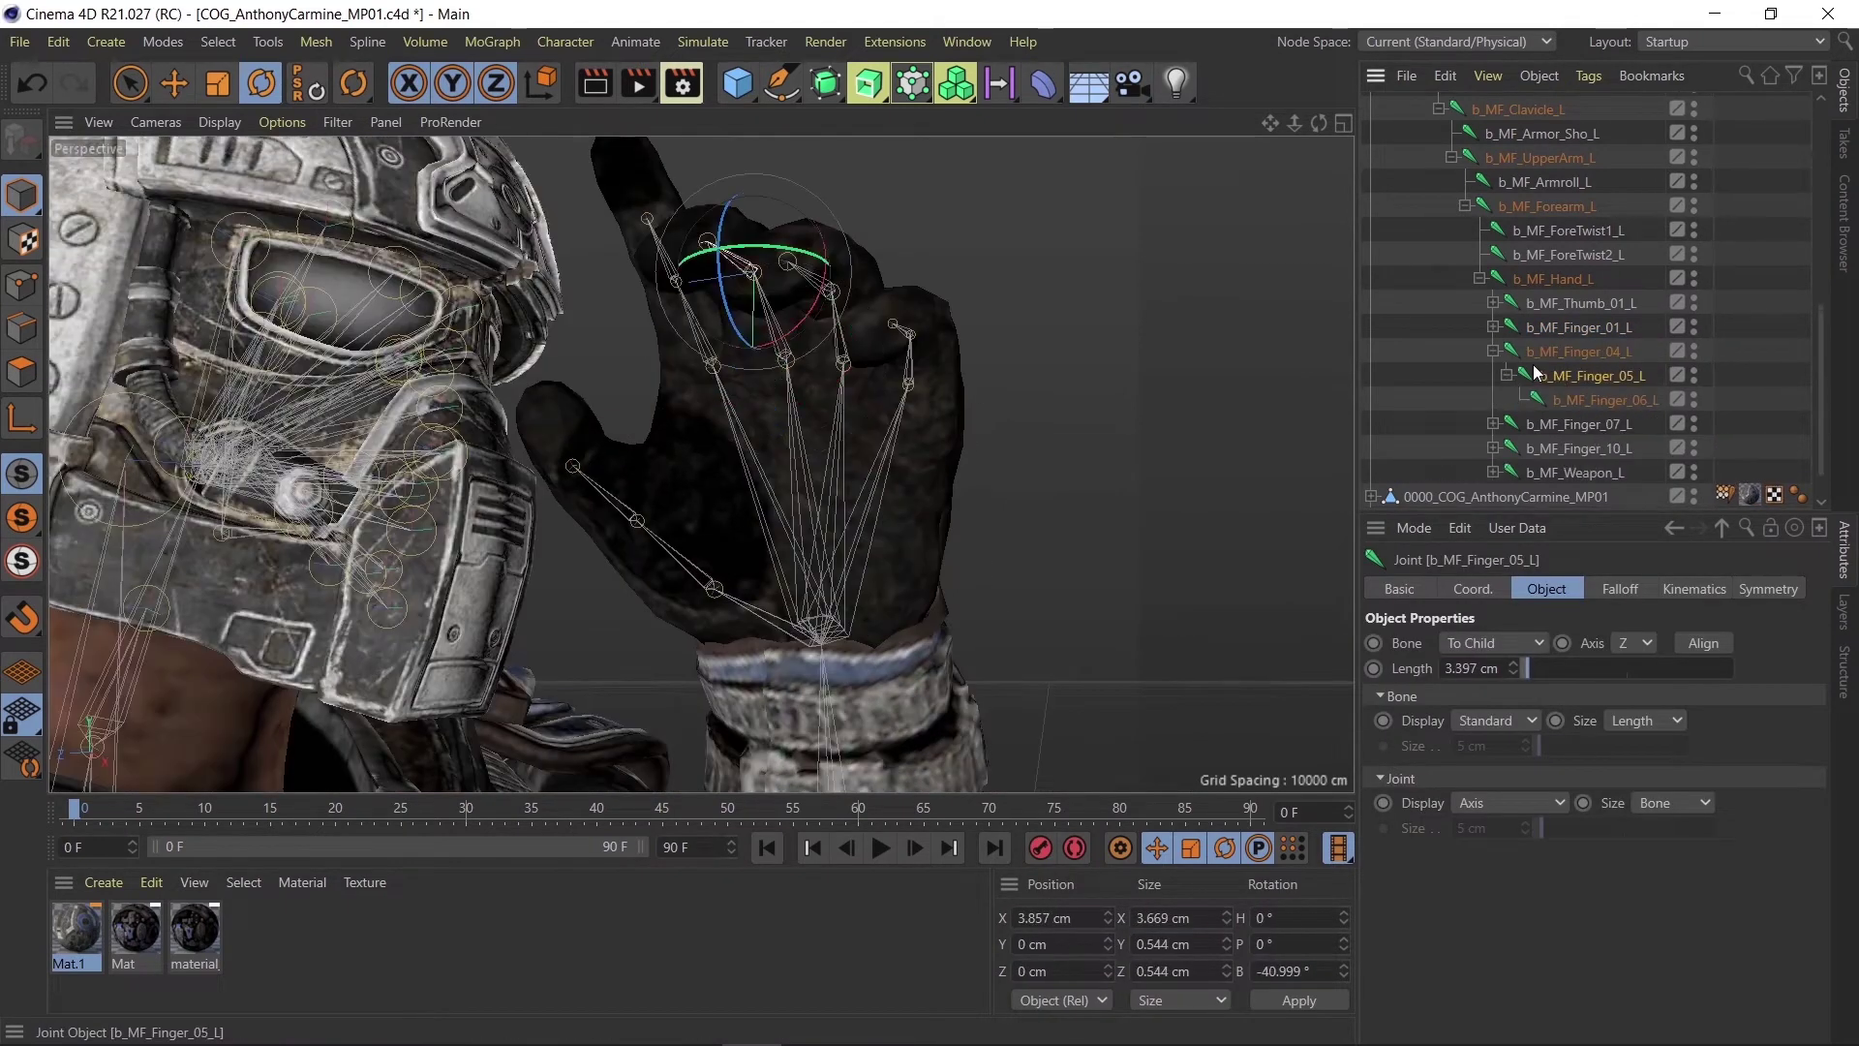
{"action": "left_click", "coordinate": [1579, 423]}
{"action": "left_click", "coordinate": [1493, 350]}
{"action": "left_click", "coordinate": [1494, 375]}
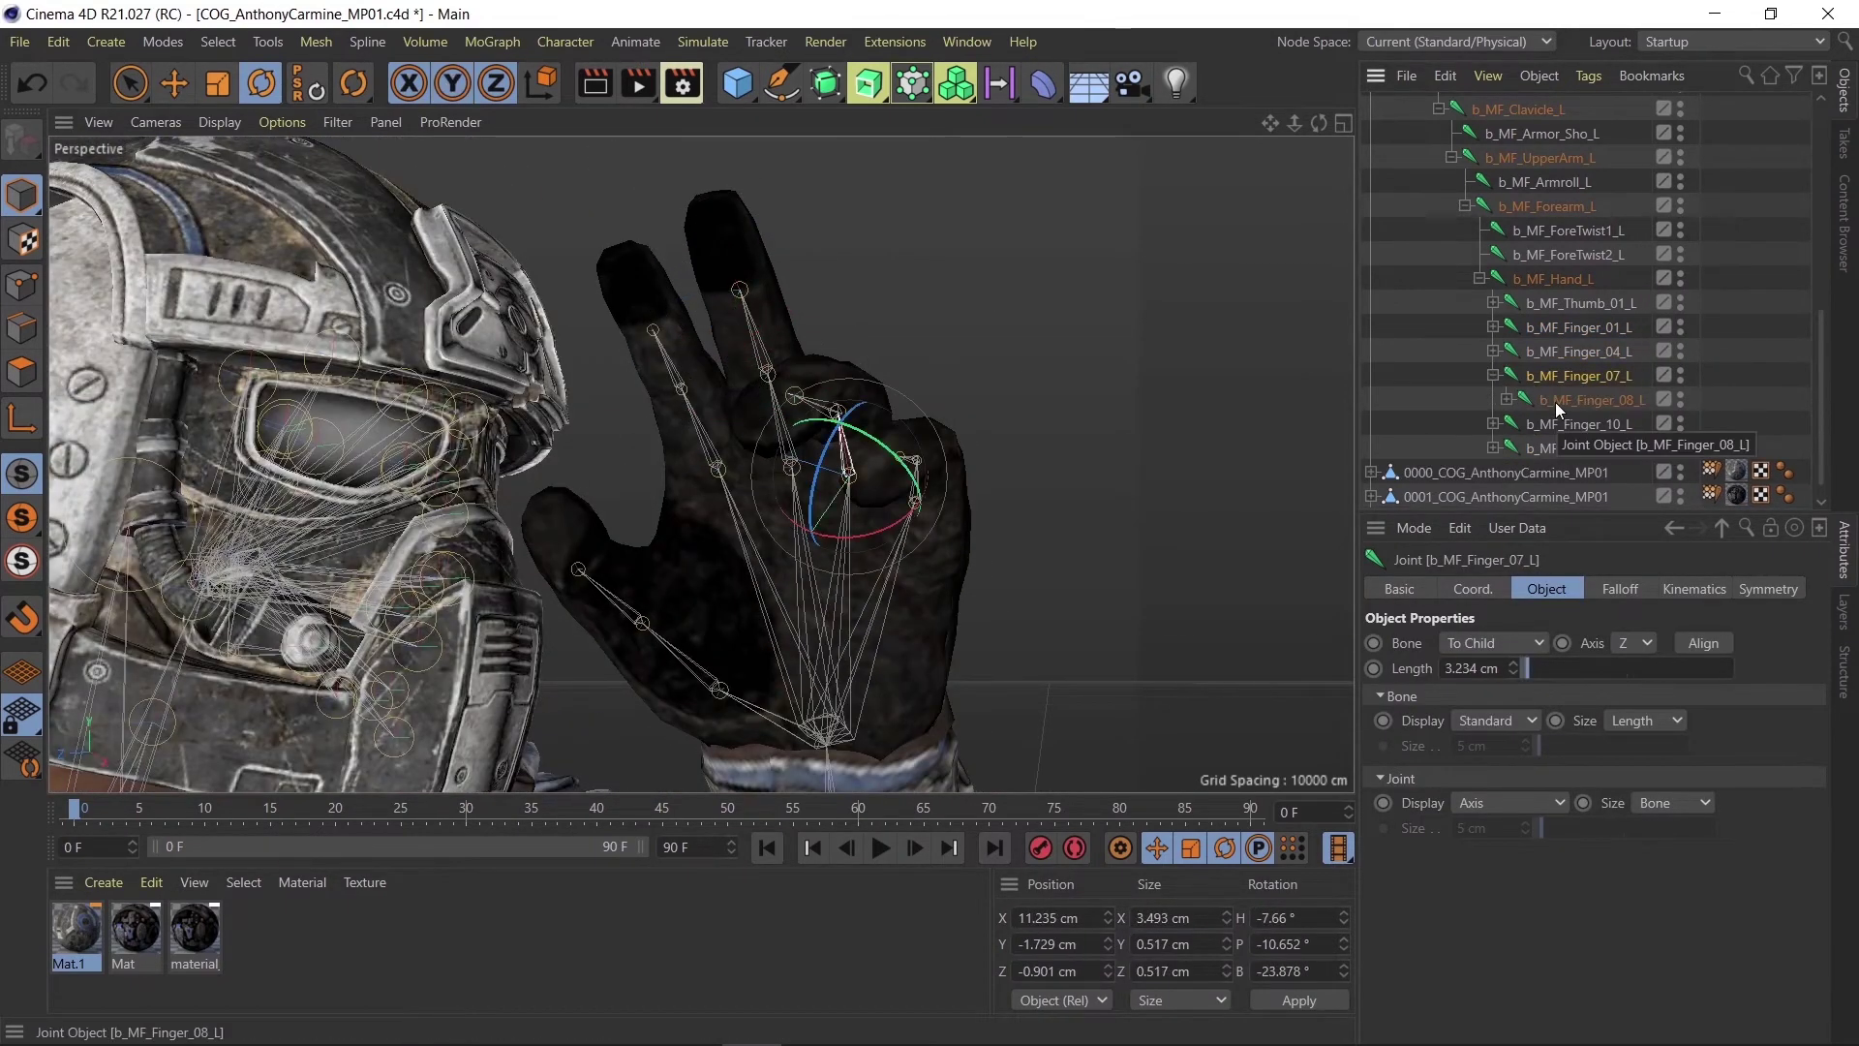
{"action": "left_click", "coordinate": [853, 455]}
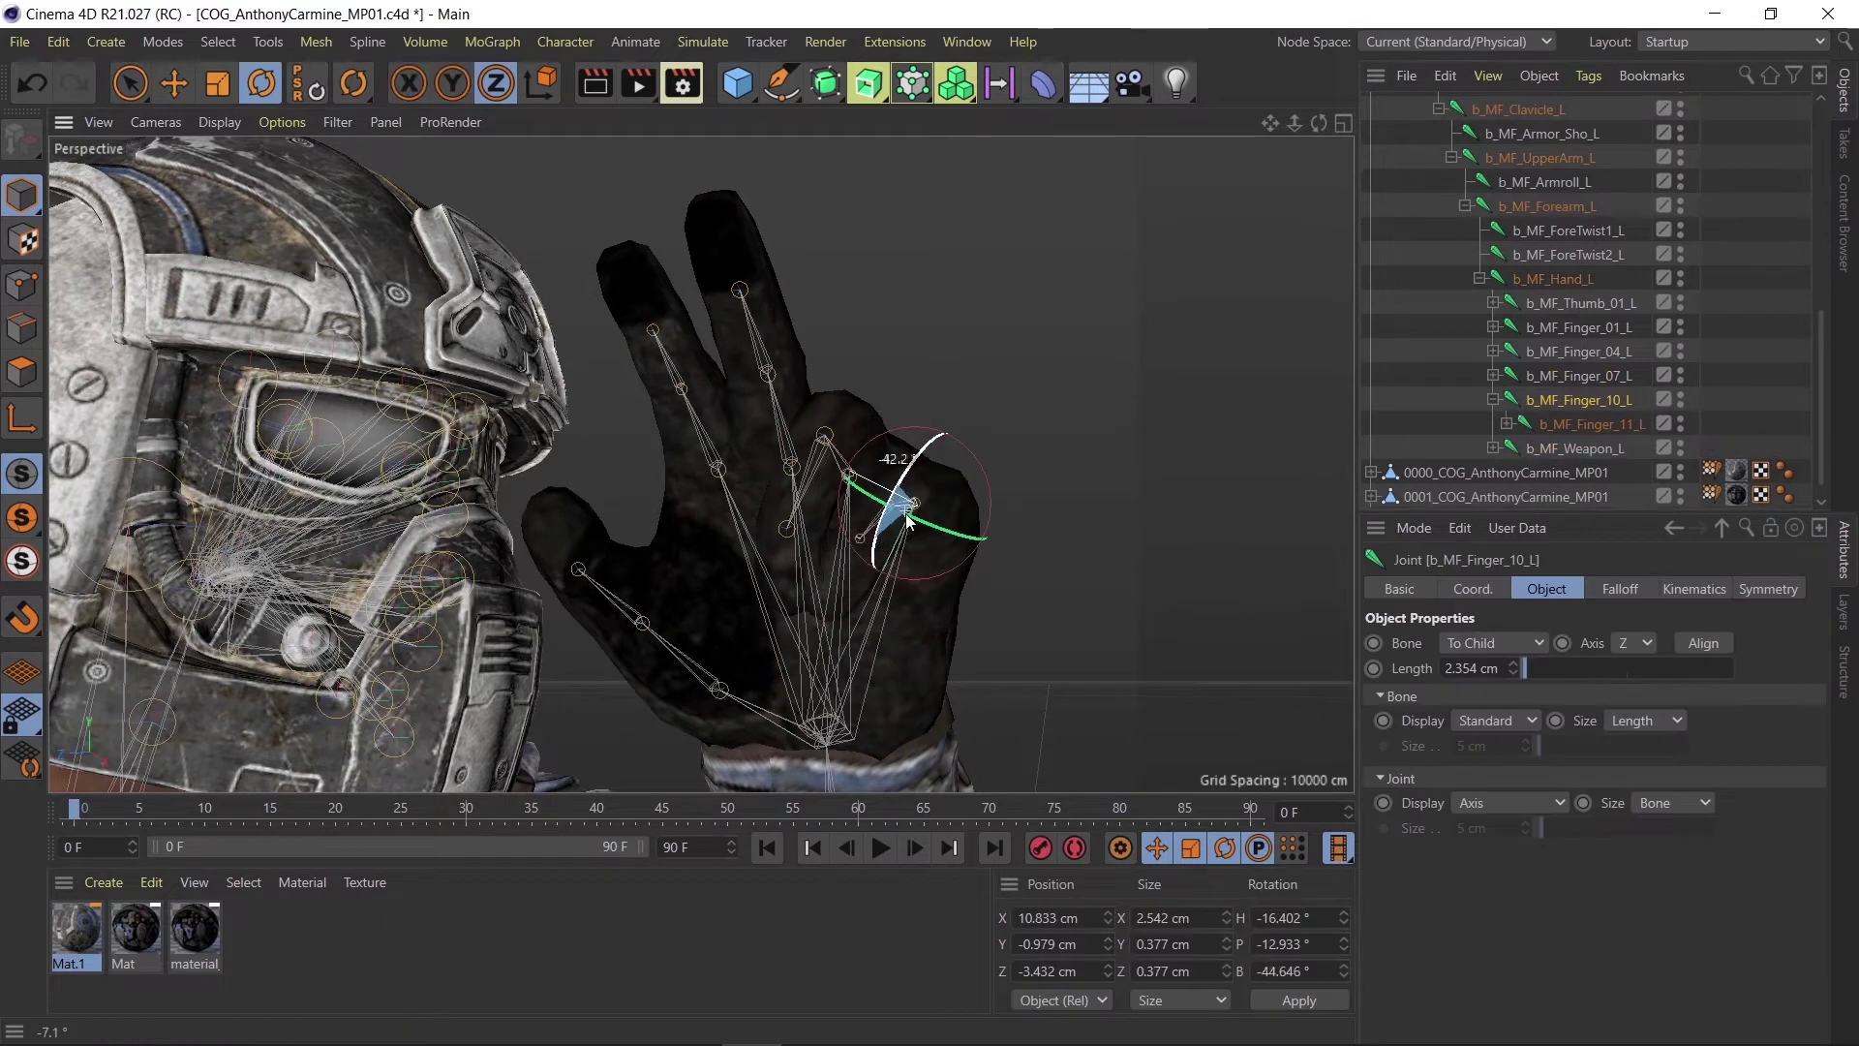
Fold b_MF_Thumb_01_L toward the palm and tilt b_MF_Hand_L to about 9° B.
{"action": "left_click", "coordinate": [1571, 302]}
{"action": "left_click_drag", "start_coordinate": [678, 619], "coordinate": [736, 668]}
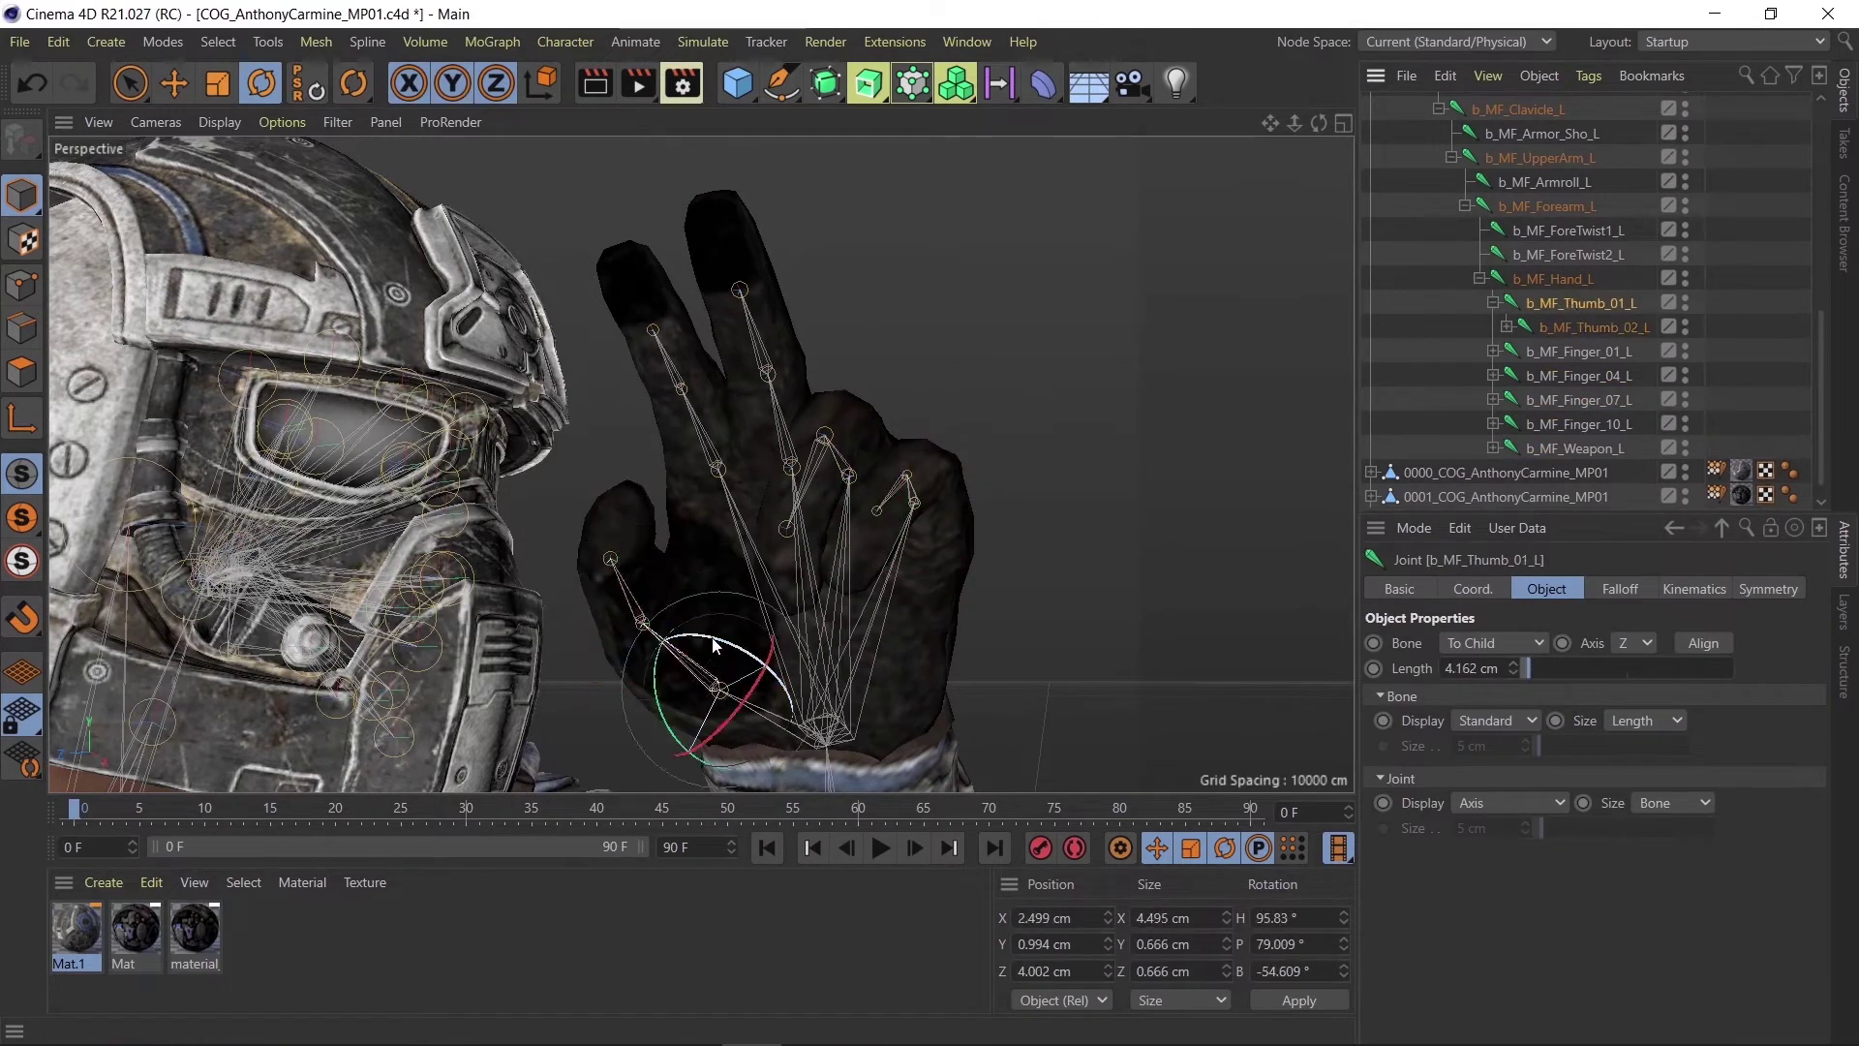
{"action": "left_click", "coordinate": [1482, 351]}
{"action": "left_click", "coordinate": [1552, 424]}
{"action": "left_click_drag", "start_coordinate": [736, 436], "coordinate": [969, 465], "text": "alt"}
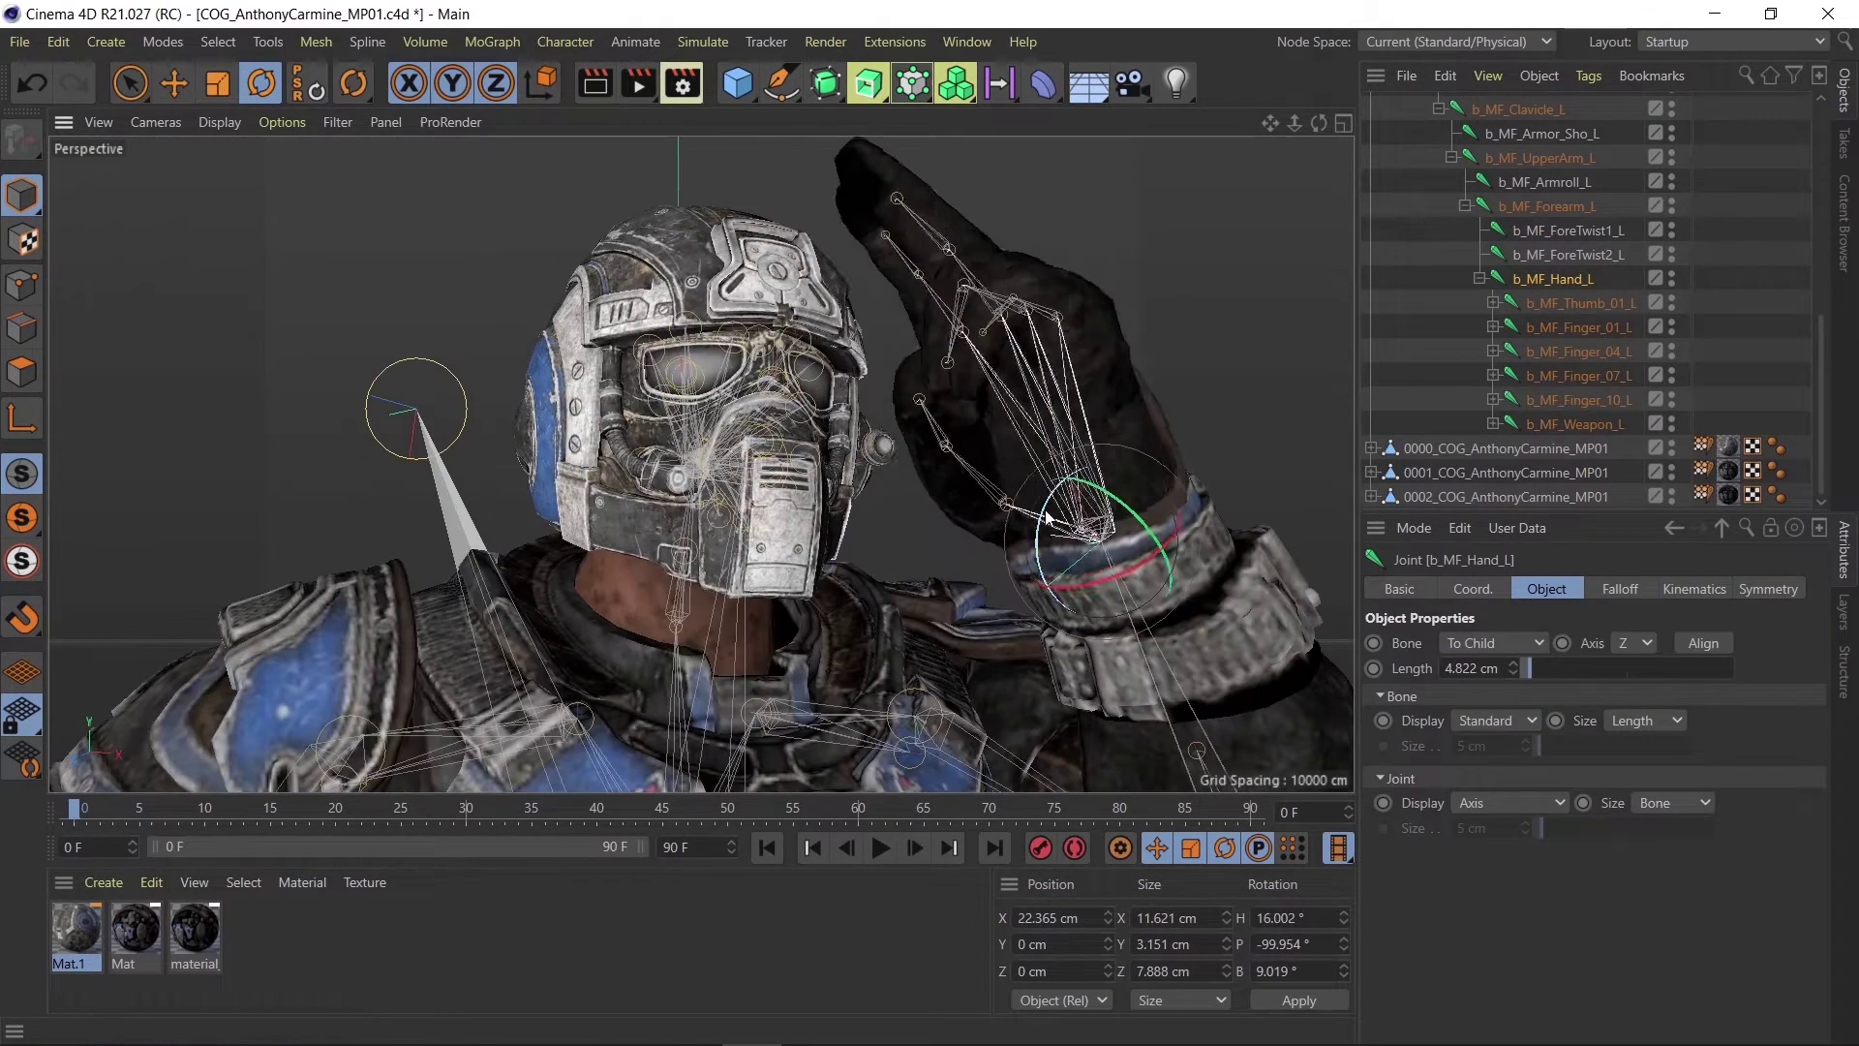
Tilt the left hand into a salute and expand the b_MF_Clavicle_R child joints.
{"action": "left_click_drag", "start_coordinate": [1066, 543], "coordinate": [1114, 499]}
{"action": "scroll", "coordinate": [1114, 501], "scroll_direction": "down", "scroll_amount": 5}
{"action": "scroll", "coordinate": [1549, 291], "scroll_direction": "up", "scroll_amount": 5}
{"action": "left_click", "coordinate": [1516, 399]}
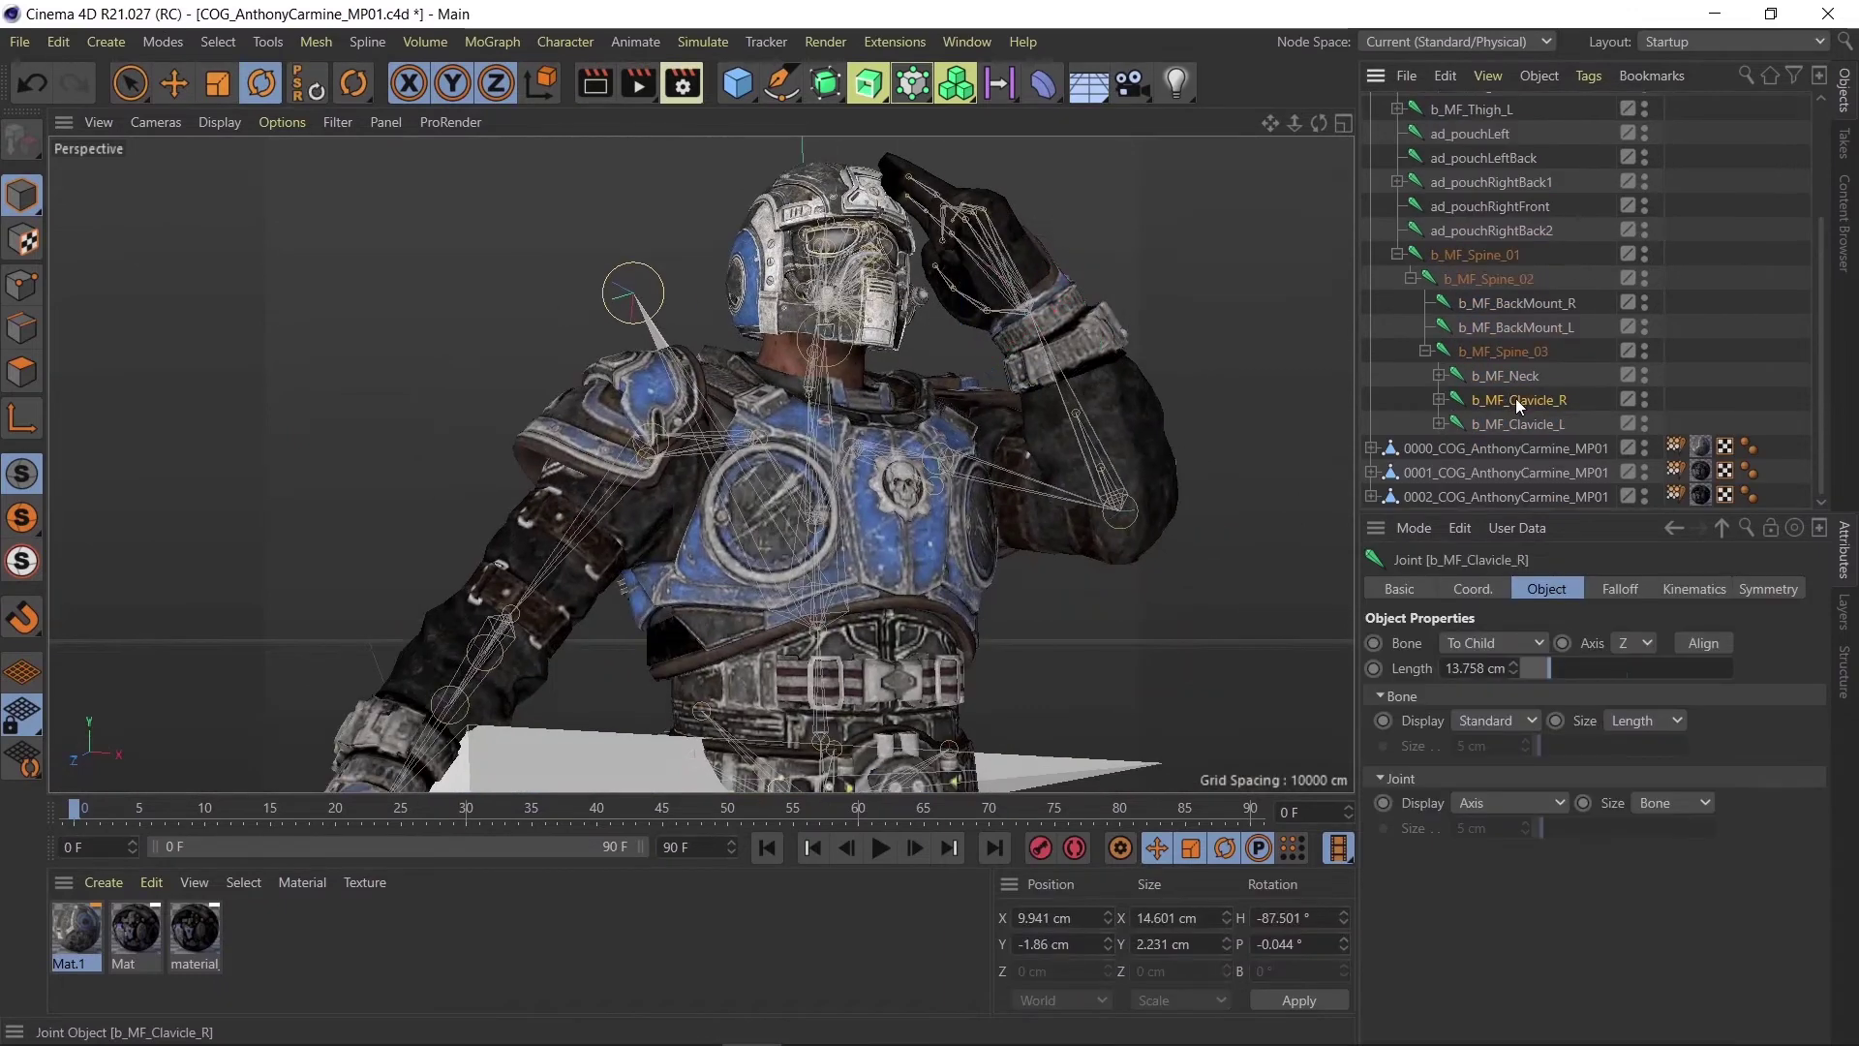
{"action": "left_click", "coordinate": [1439, 399]}
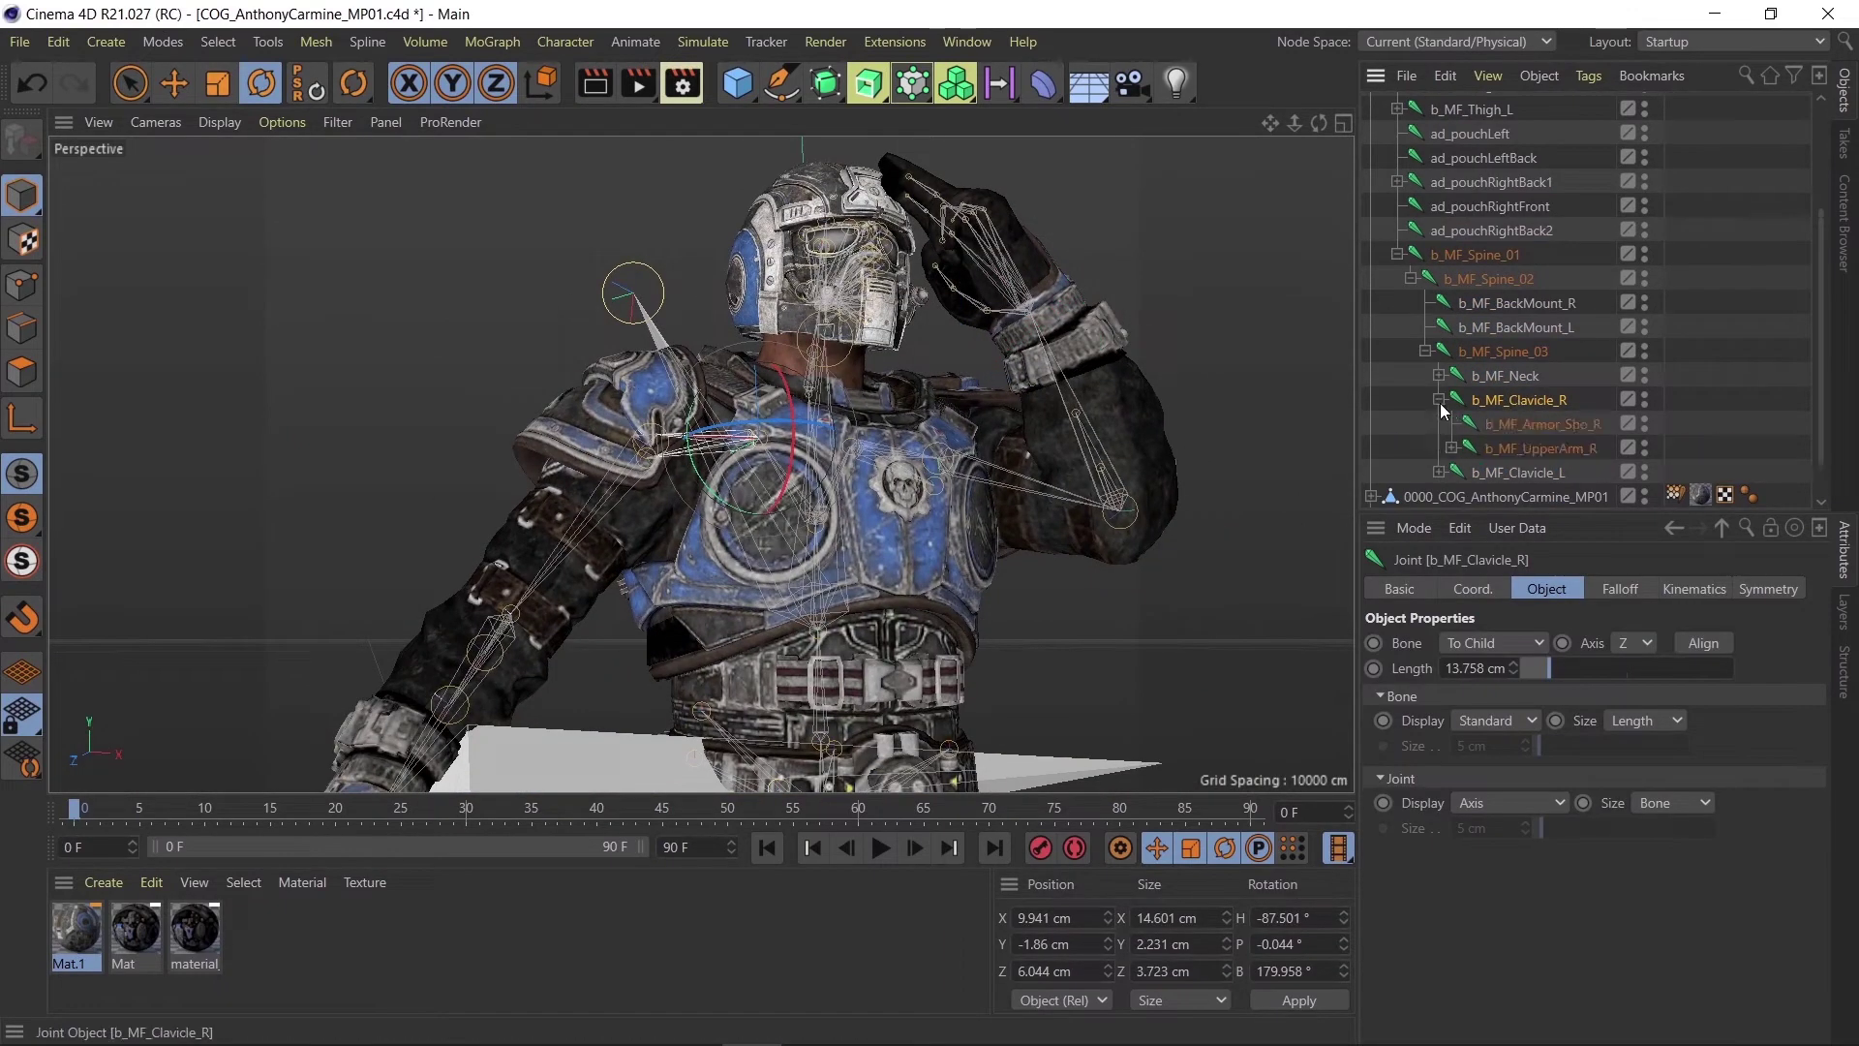
Lower b_MF_UpperArm_R to about -72.8° H, then clear the joint selection.
{"action": "left_click", "coordinate": [1540, 447]}
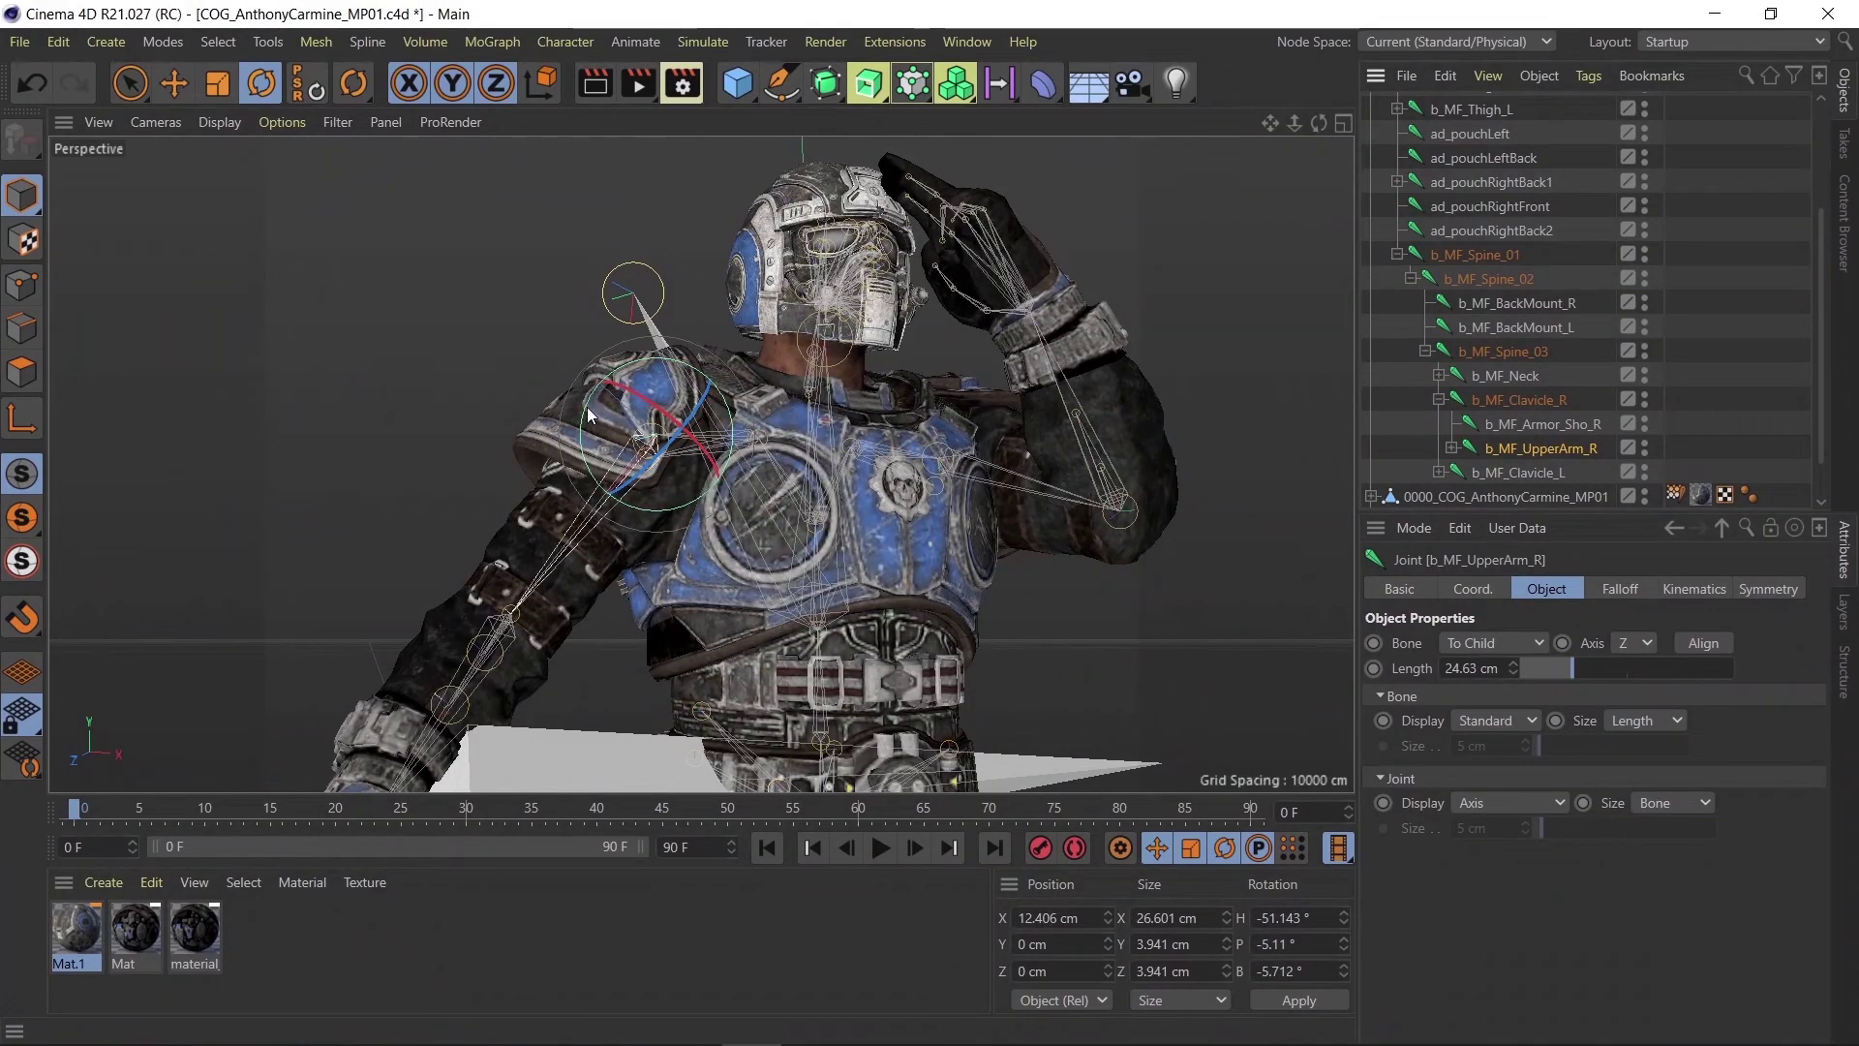
{"action": "left_click_drag", "start_coordinate": [589, 415], "coordinate": [600, 440]}
{"action": "mouse_move", "coordinate": [736, 407]}
{"action": "left_mouse_down", "text": "alt"}
{"action": "mouse_move", "coordinate": [955, 370]}
{"action": "mouse_move", "coordinate": [887, 524]}
{"action": "left_mouse_up", "text": "alt"}
{"action": "middle_click_drag", "start_coordinate": [887, 525], "coordinate": [886, 490], "text": "alt"}
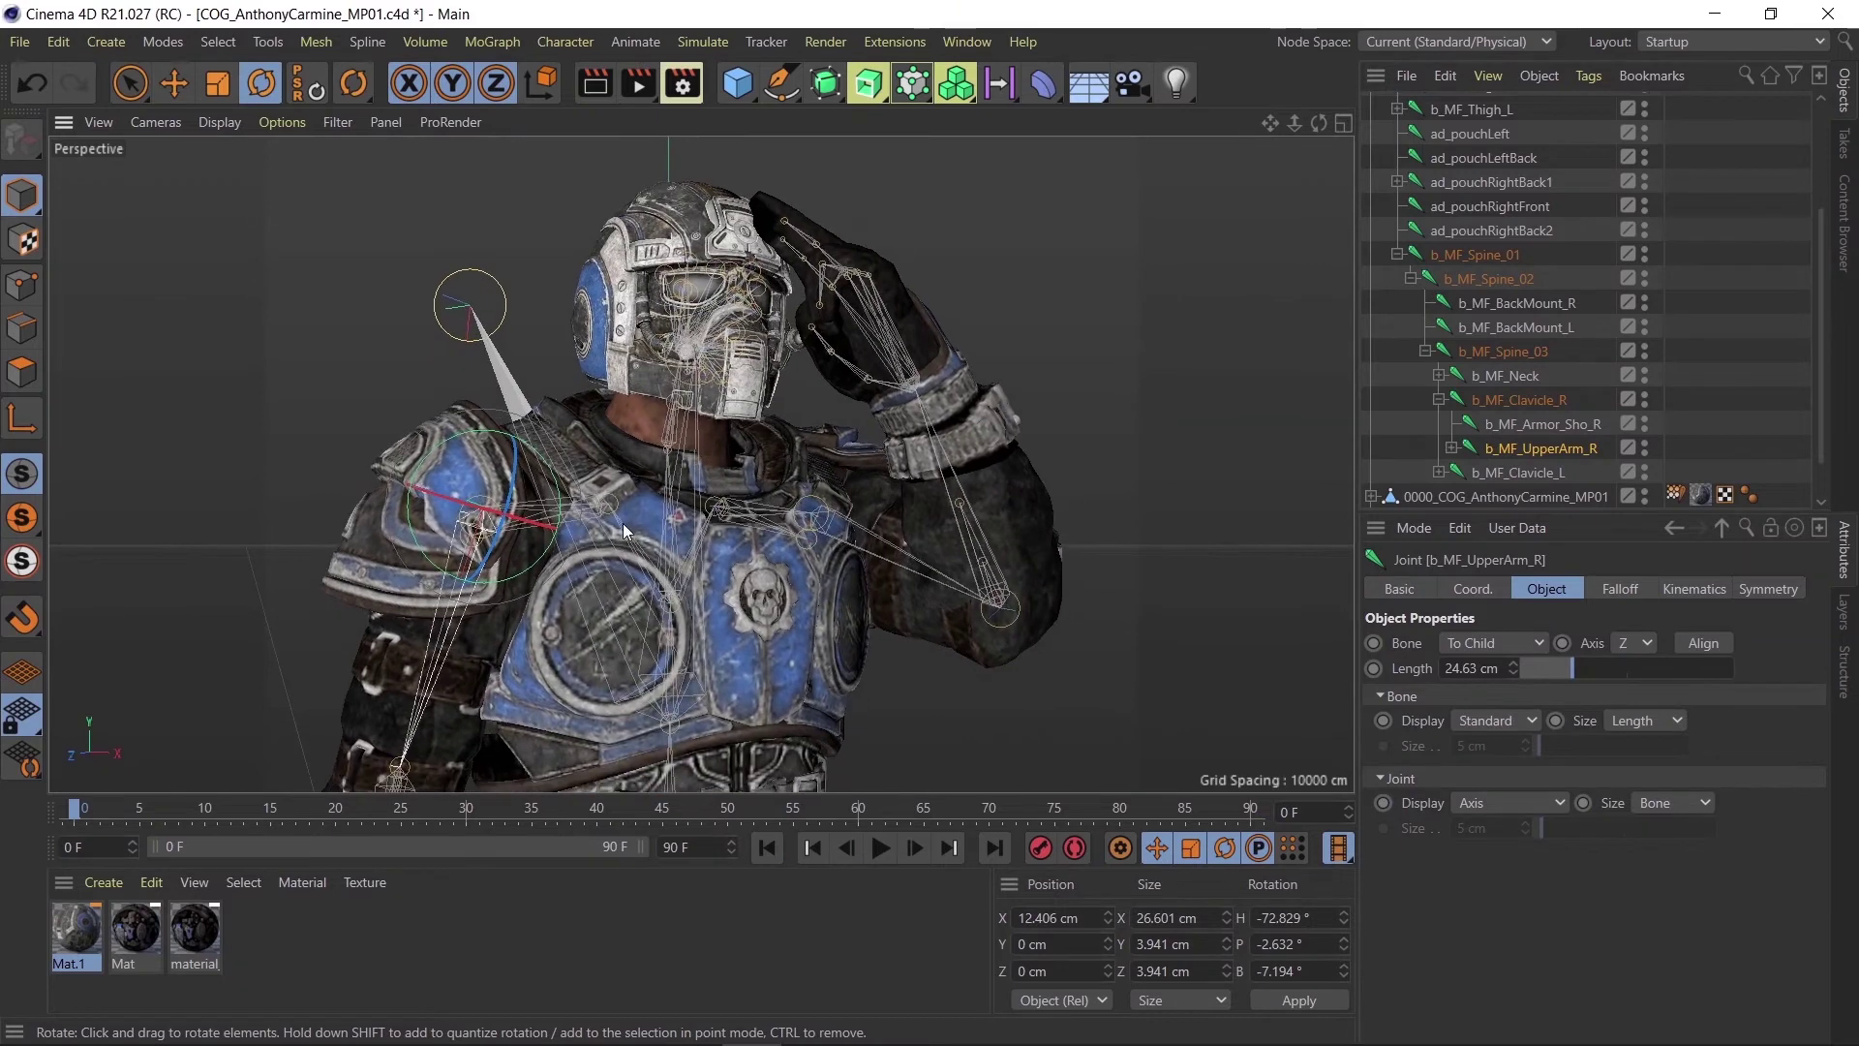
{"action": "left_click", "coordinate": [1063, 248]}
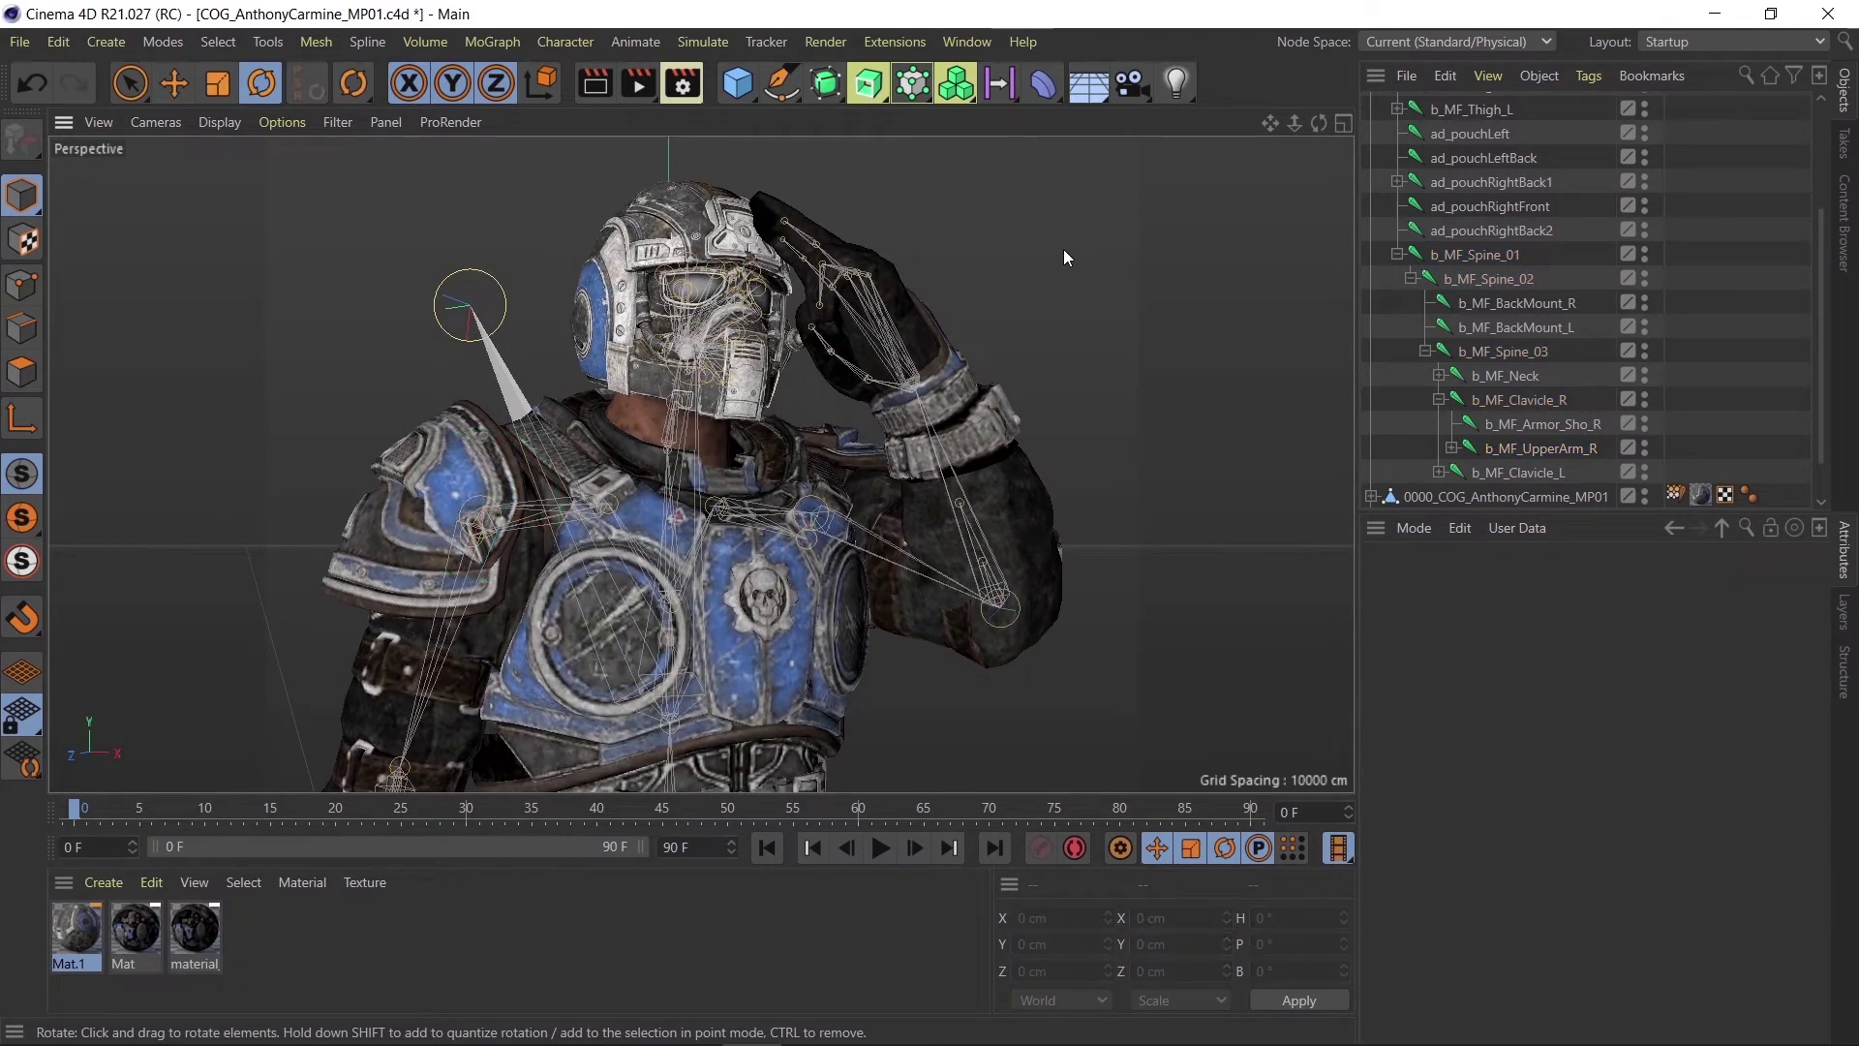
{"action": "scroll", "coordinate": [1438, 207], "scroll_direction": "up", "scroll_amount": 3}
Collapse the joint hierarchy, hide the skeleton, and orbit to frame the textured saluting character.
{"action": "left_click", "coordinate": [1384, 99]}
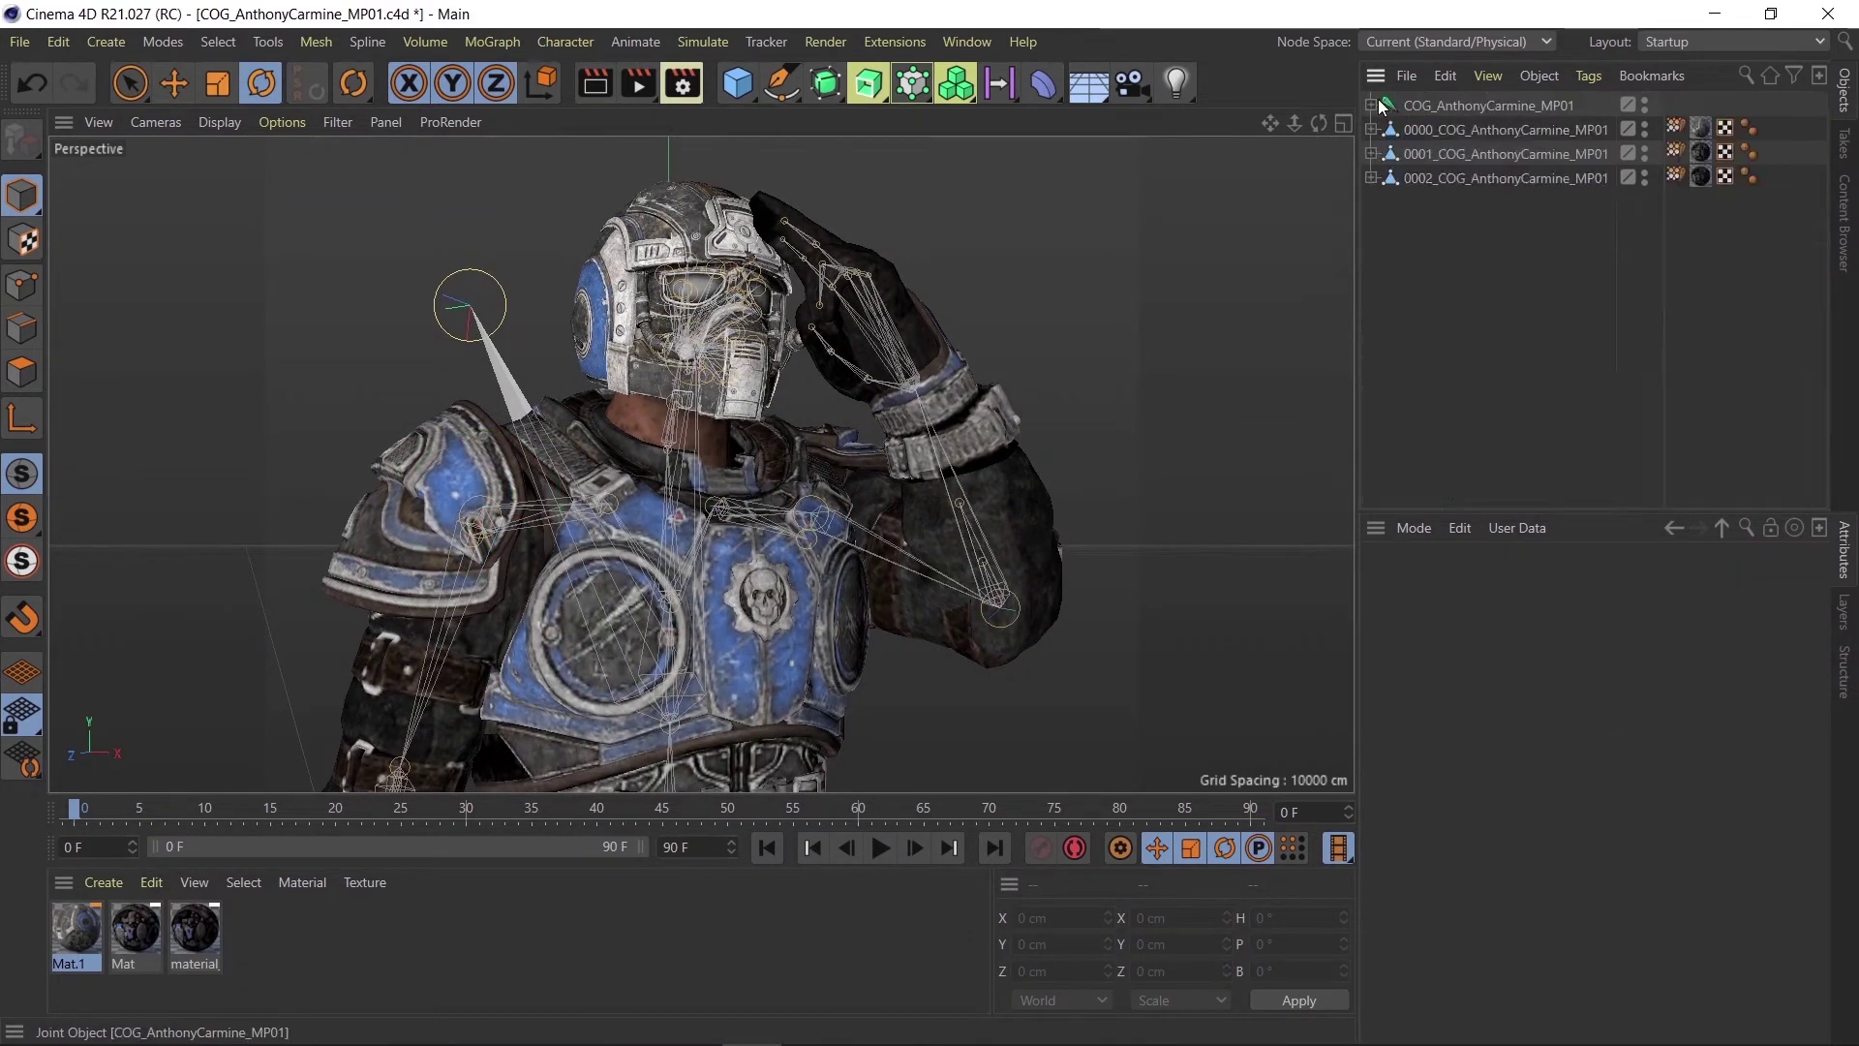
{"action": "left_click", "coordinate": [1644, 100]}
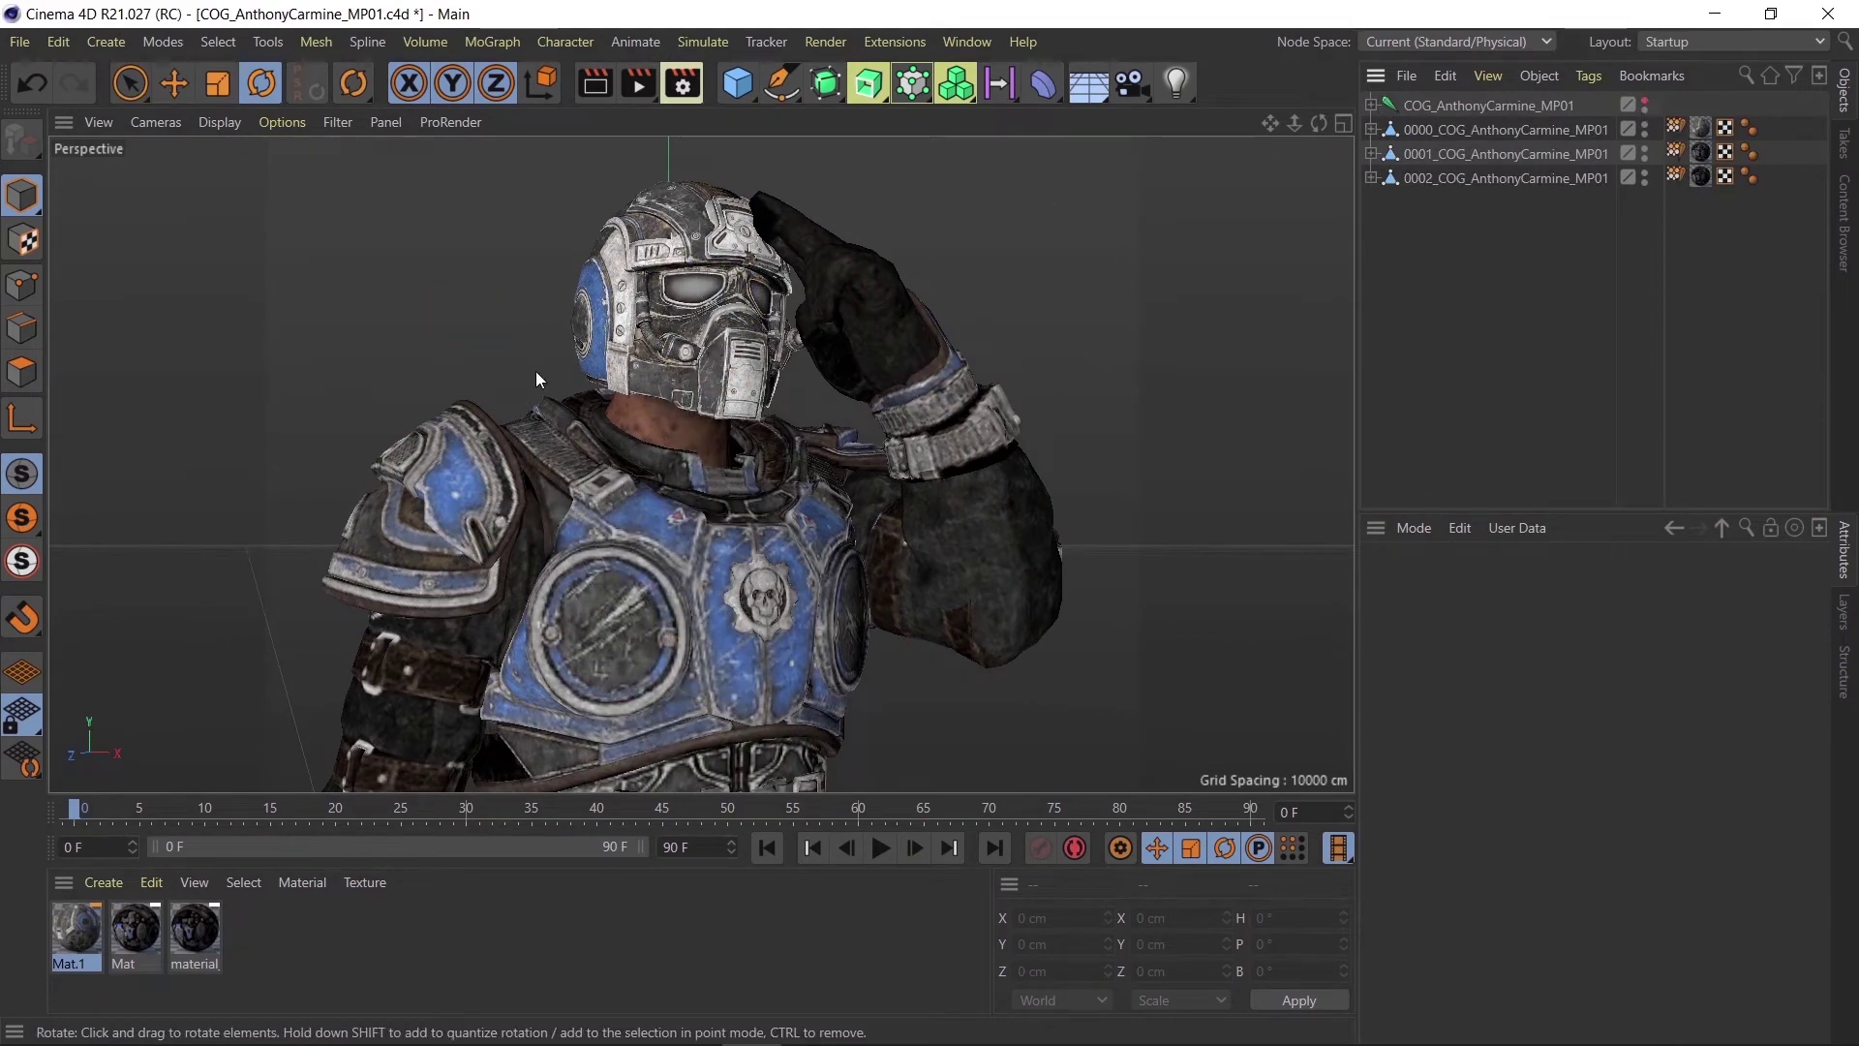
{"action": "left_click_drag", "start_coordinate": [537, 370], "coordinate": [560, 336], "text": "alt"}
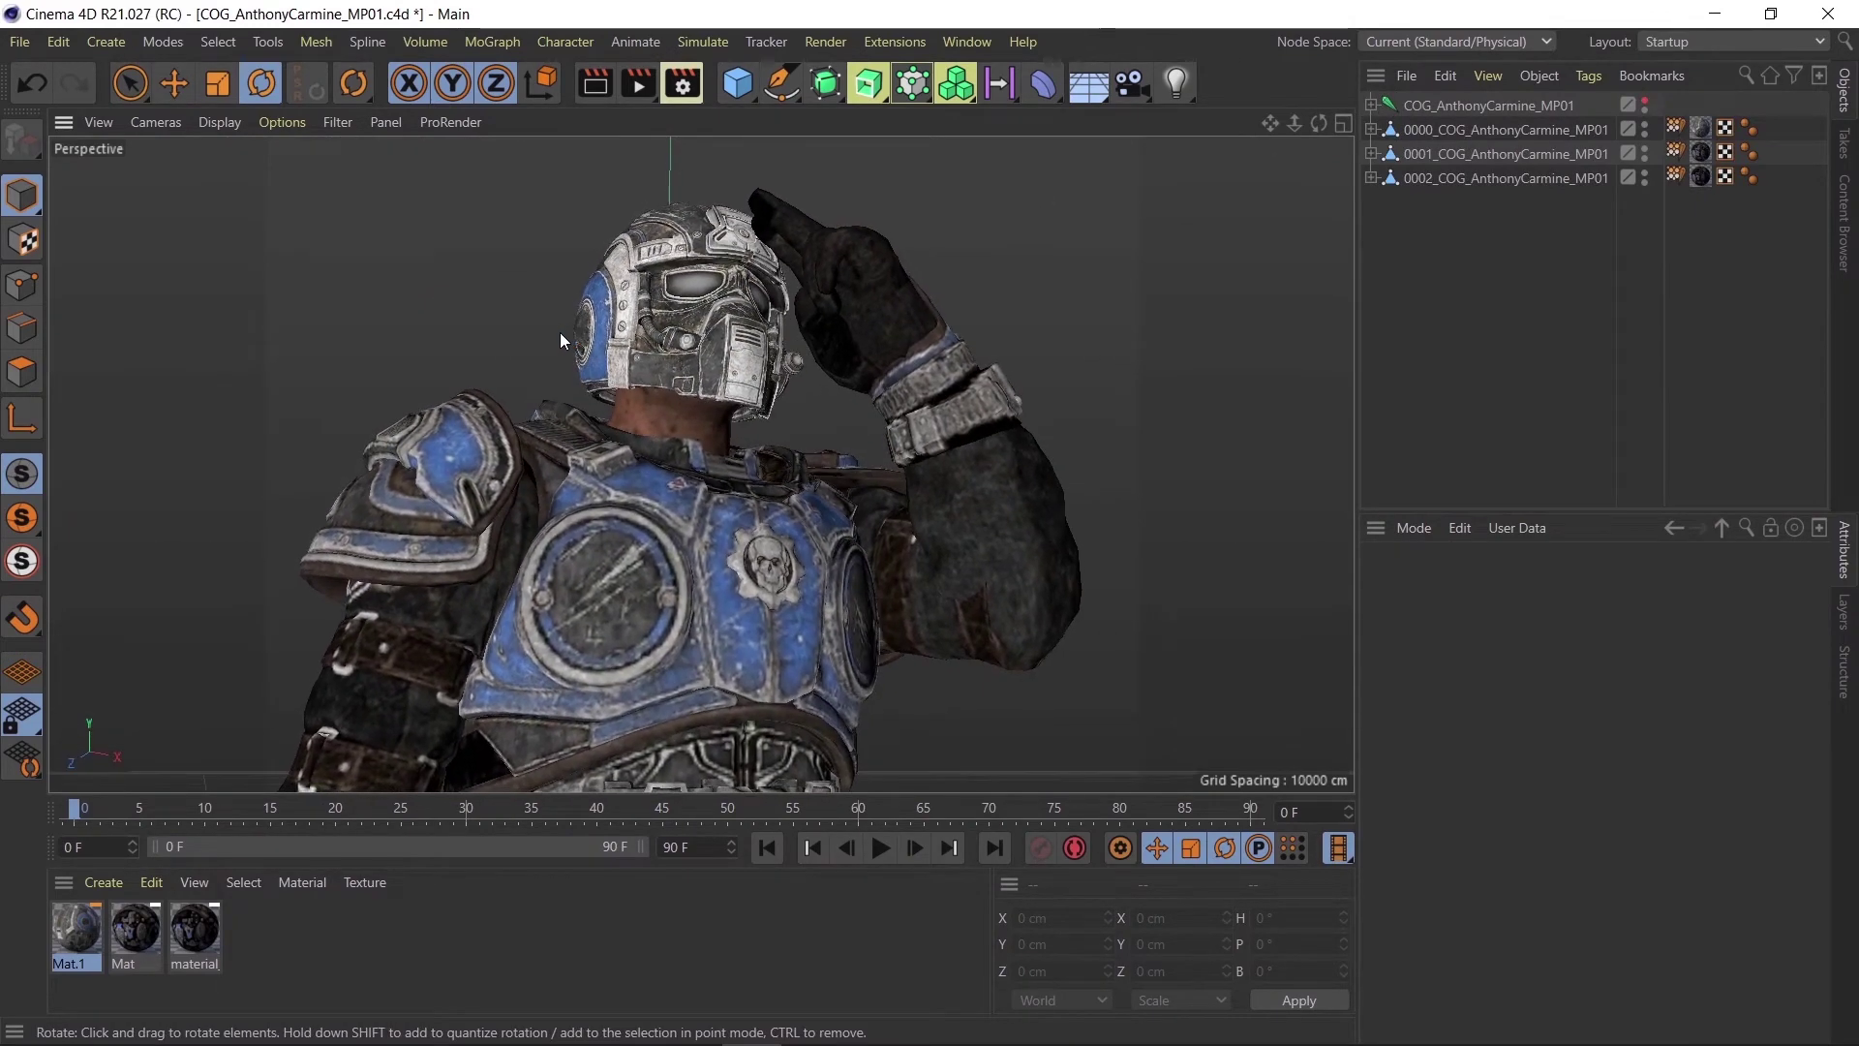
{"action": "left_click_drag", "start_coordinate": [682, 455], "coordinate": [699, 434], "text": "alt"}
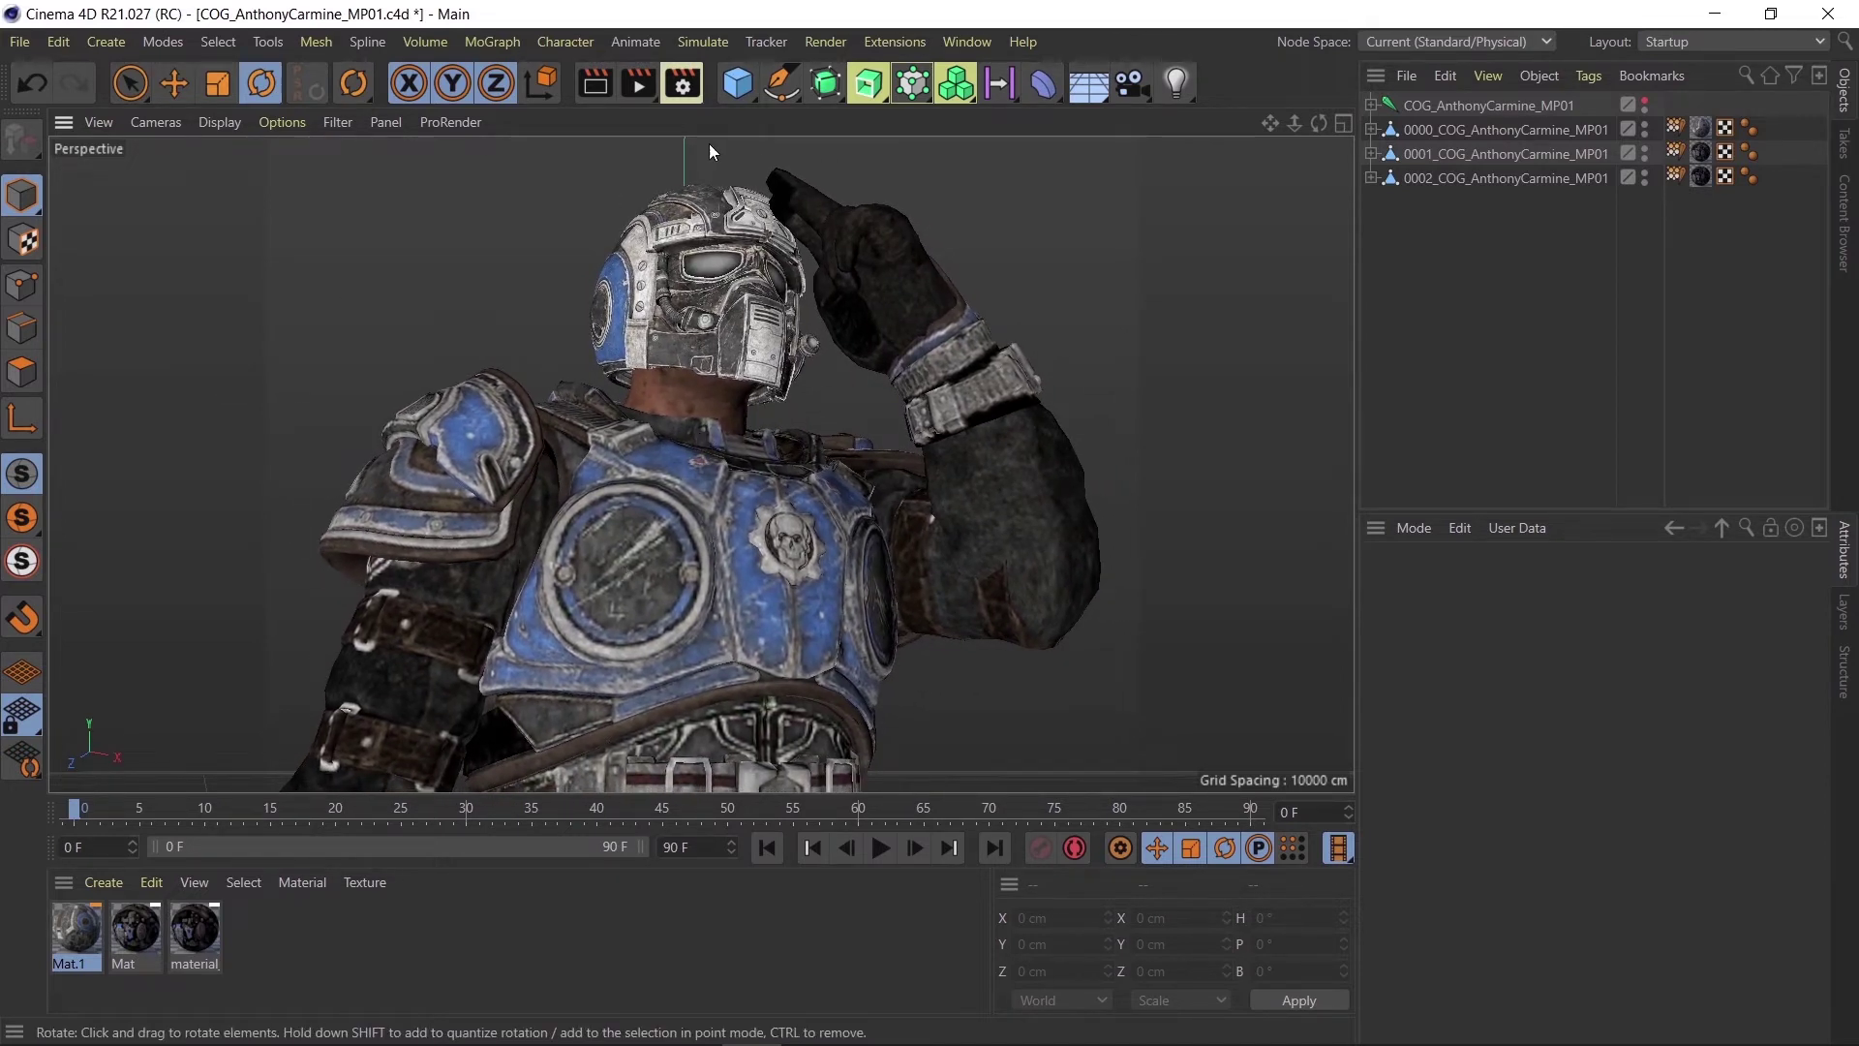
Set the Render Settings output width to 1280 and height to 720.
{"action": "left_click", "coordinate": [684, 87]}
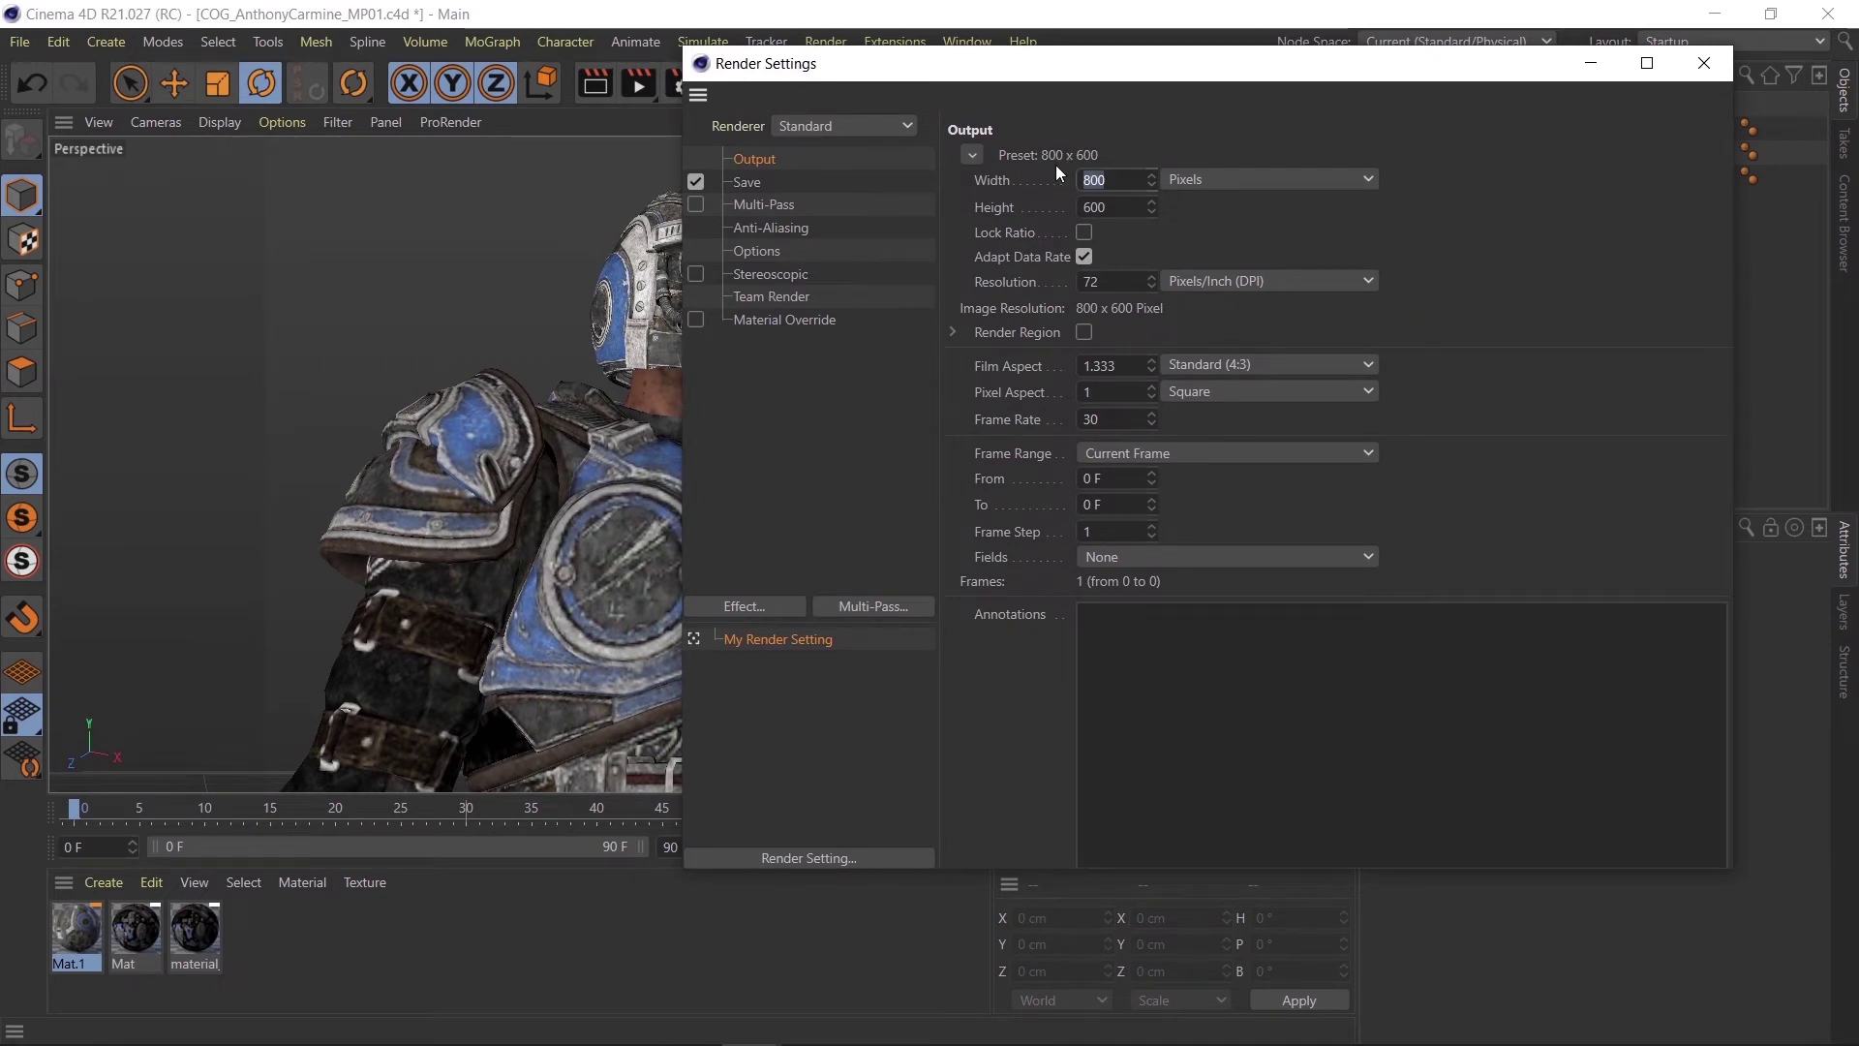
{"action": "type", "text": "280"}
{"action": "key", "text": "Tab"}
{"action": "type", "text": "72"}
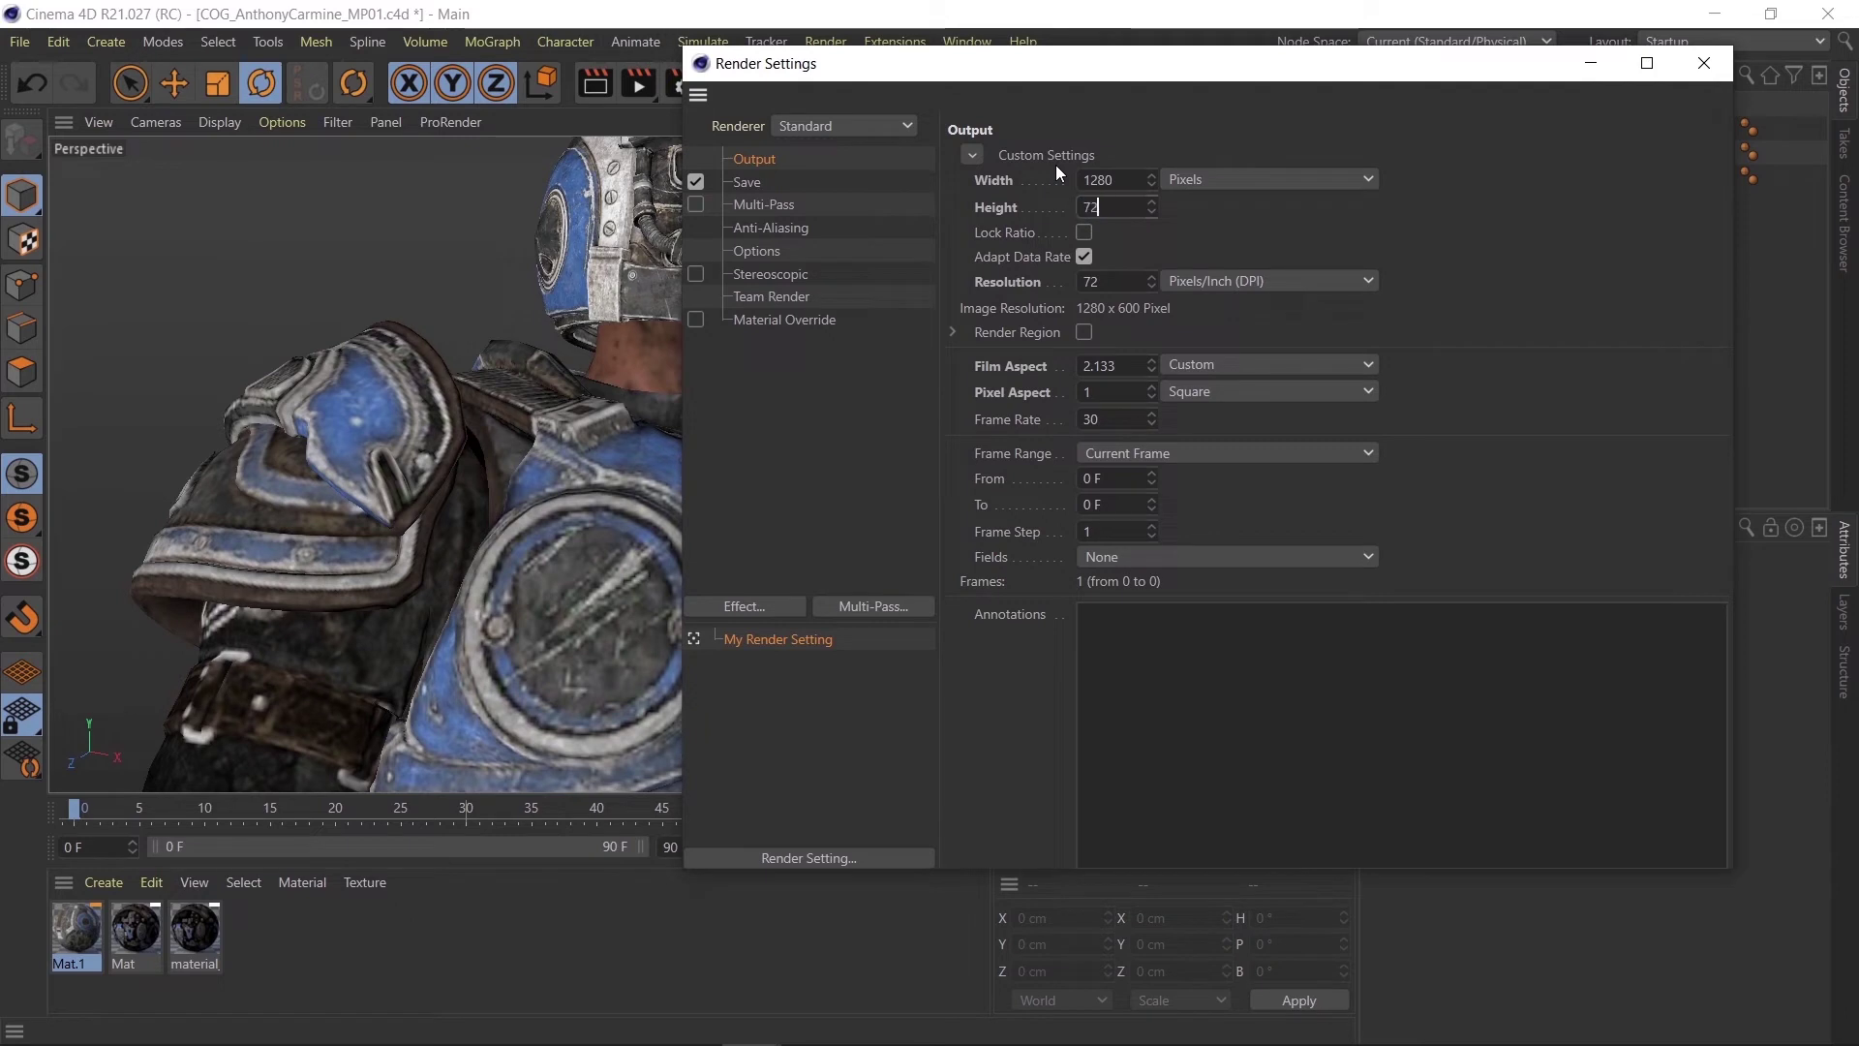
{"action": "key", "text": "Return"}
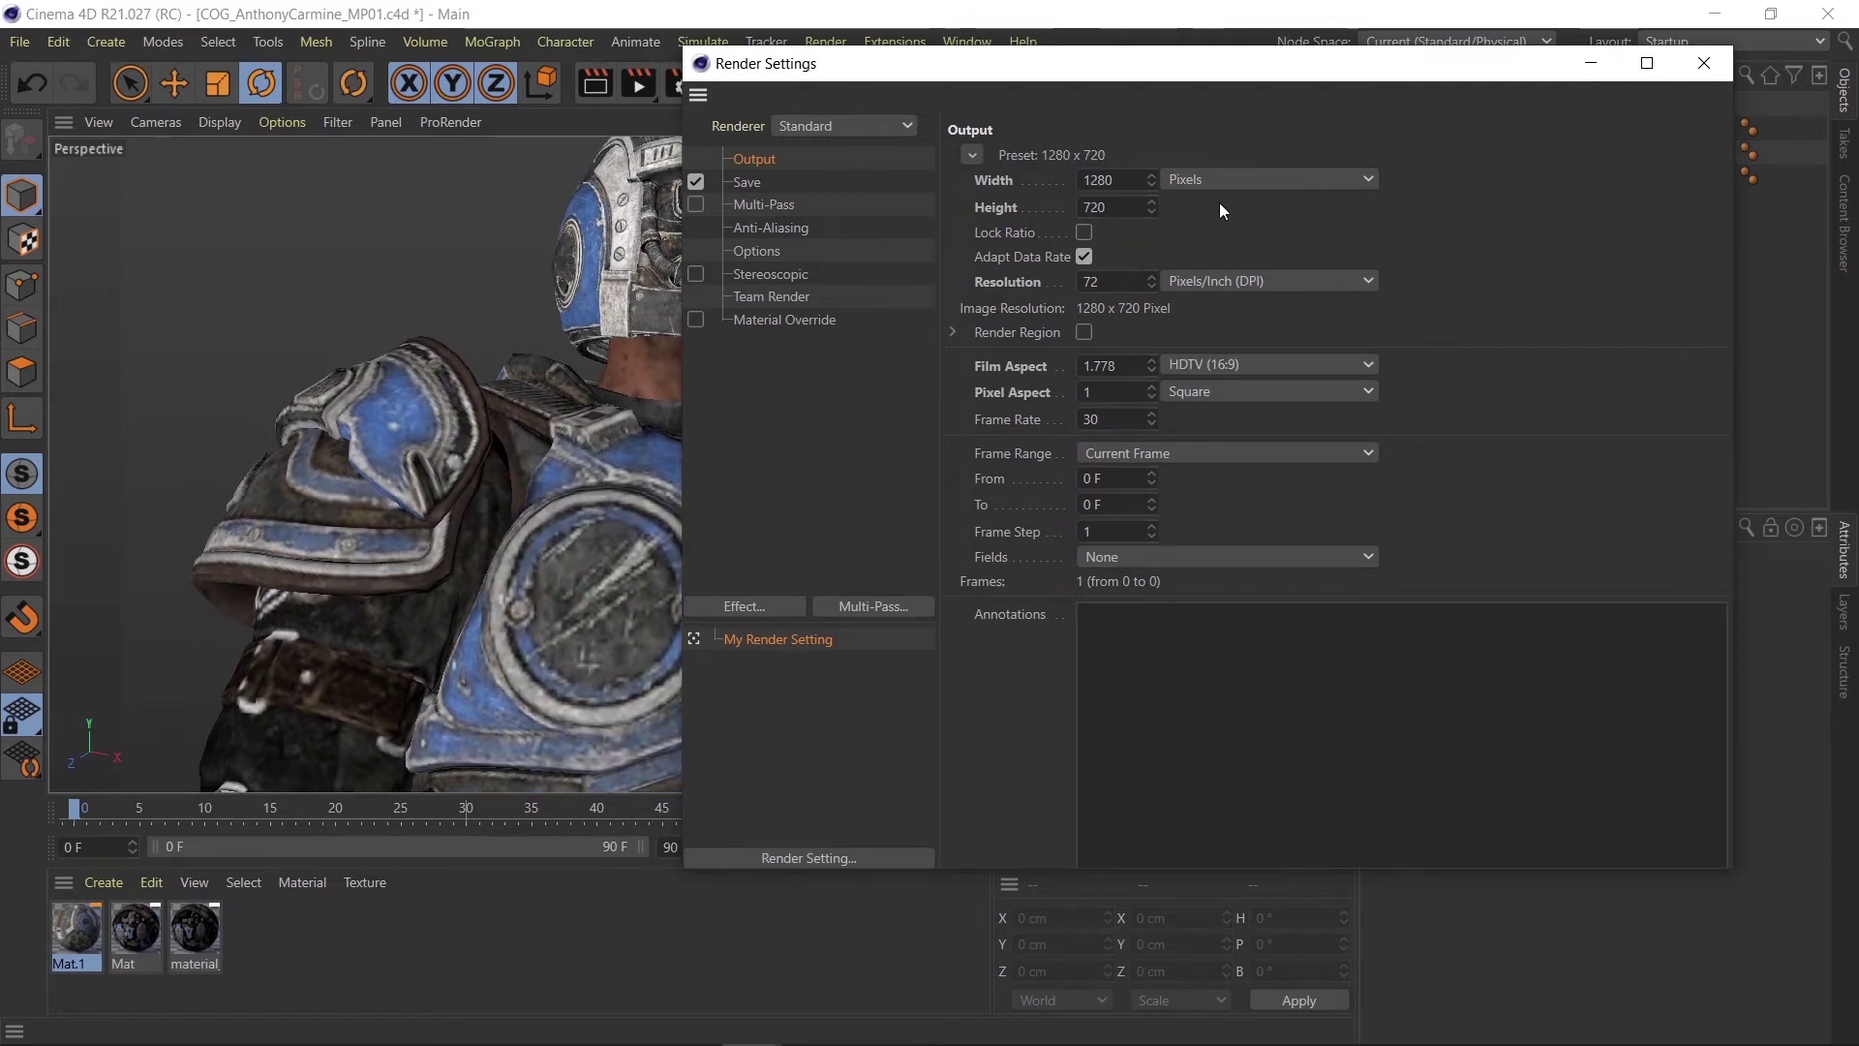
Set the render save path to a file named carmine on the desktop.
{"action": "left_click", "coordinate": [753, 183]}
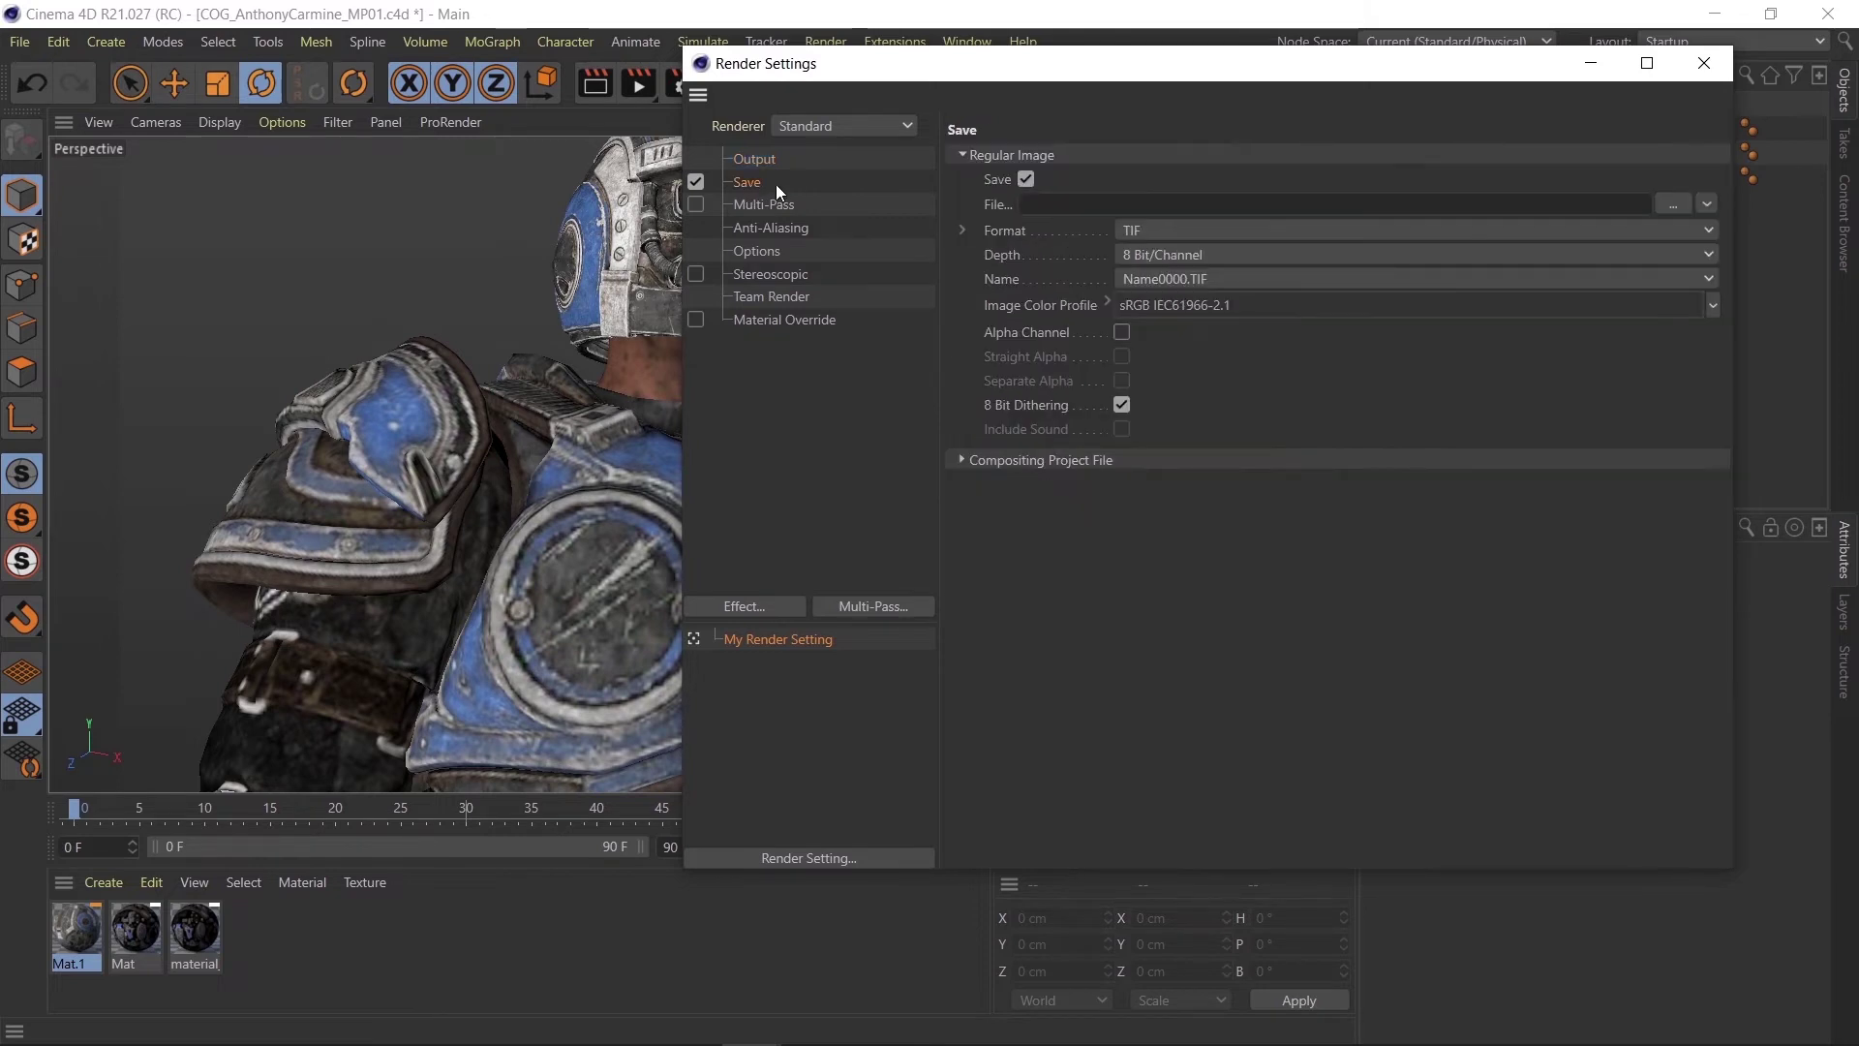
{"action": "left_click", "coordinate": [1675, 207]}
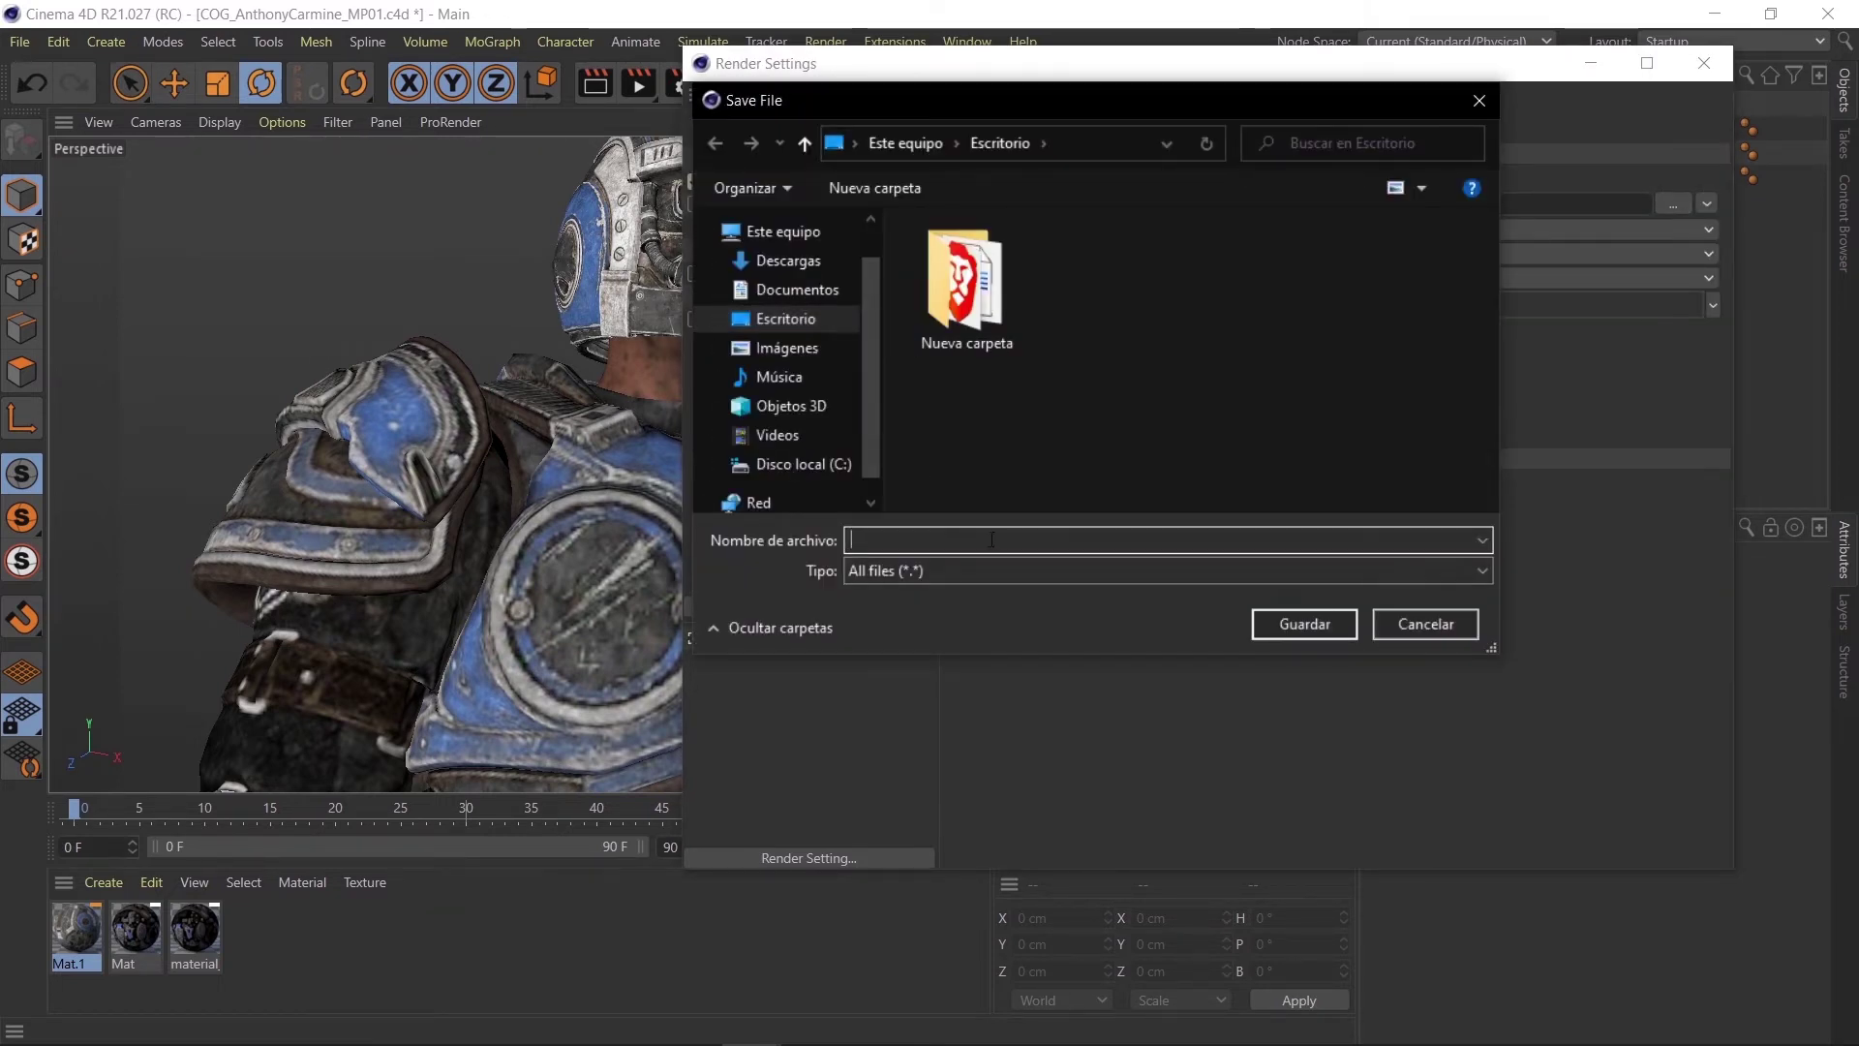
{"action": "type", "text": "1"}
{"action": "key", "text": "BackSpace"}
{"action": "type", "text": "carmine"}
{"action": "key", "text": "Return"}
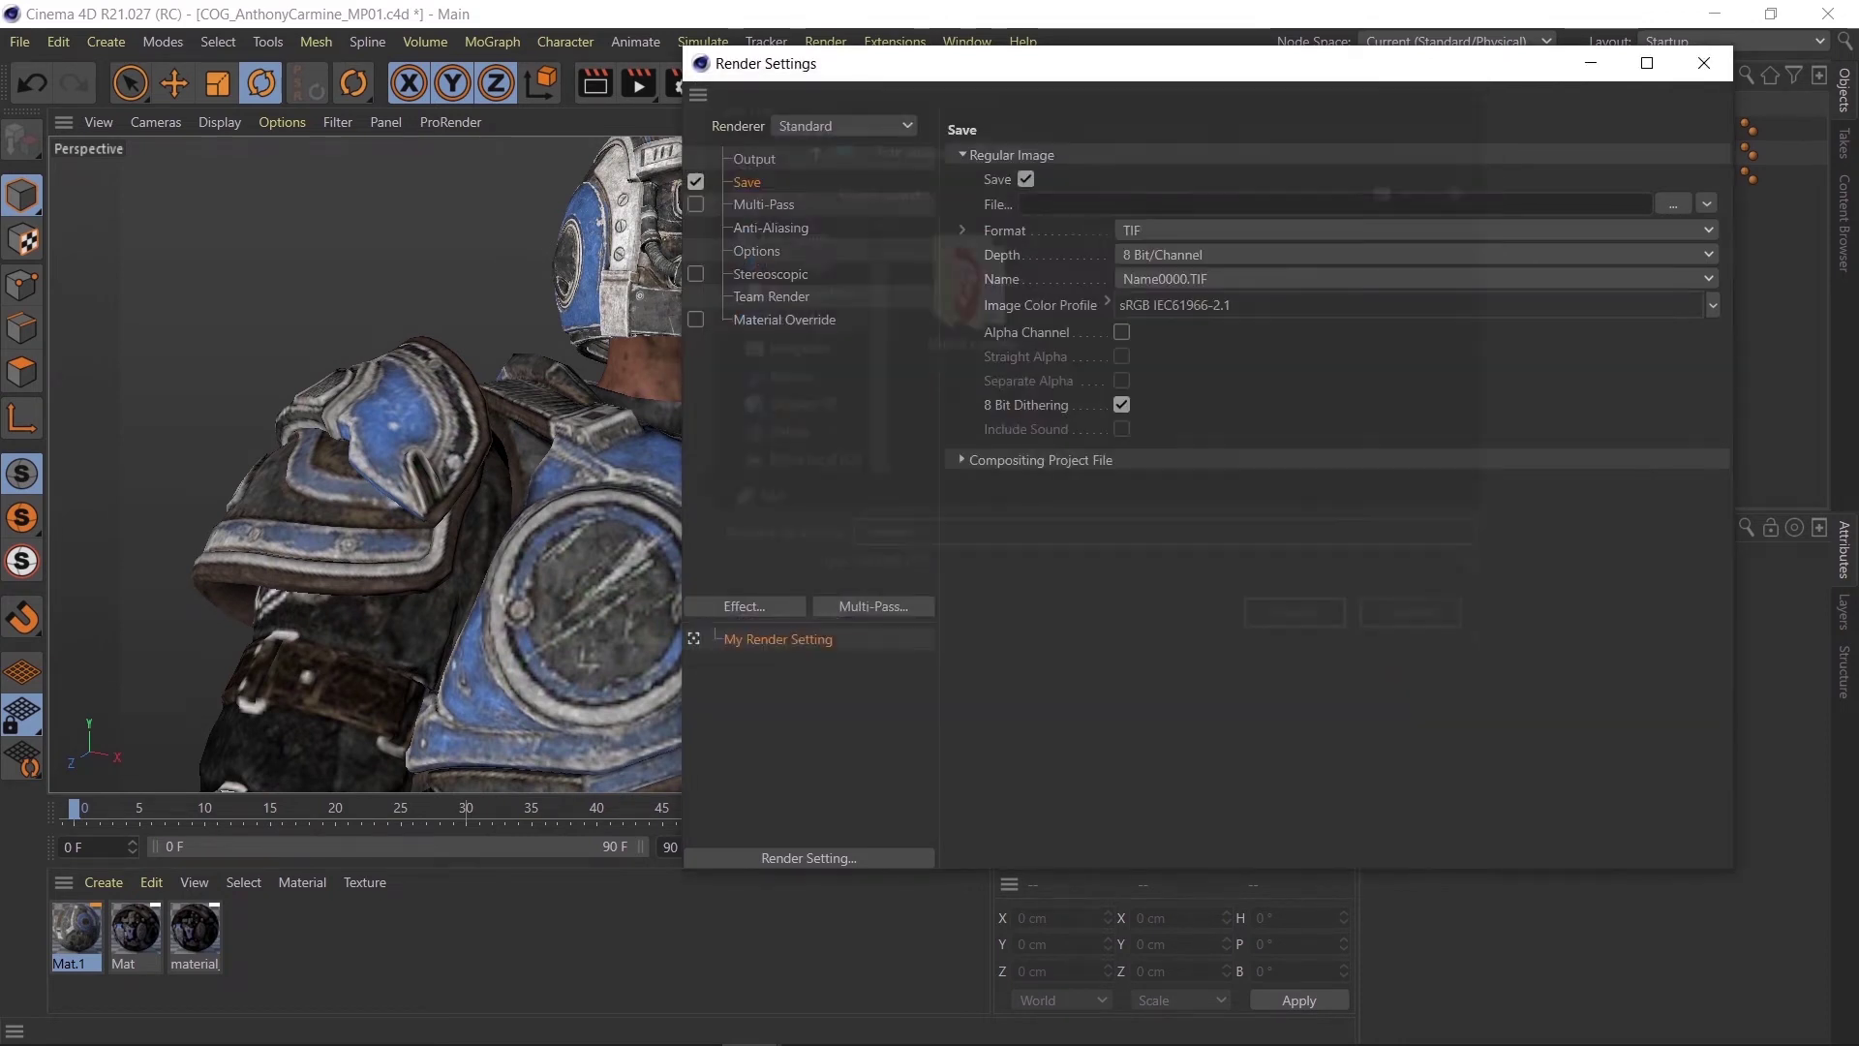
Set the save format to PNG with Alpha Channel enabled, then close Render Settings.
{"action": "left_click", "coordinate": [1142, 230]}
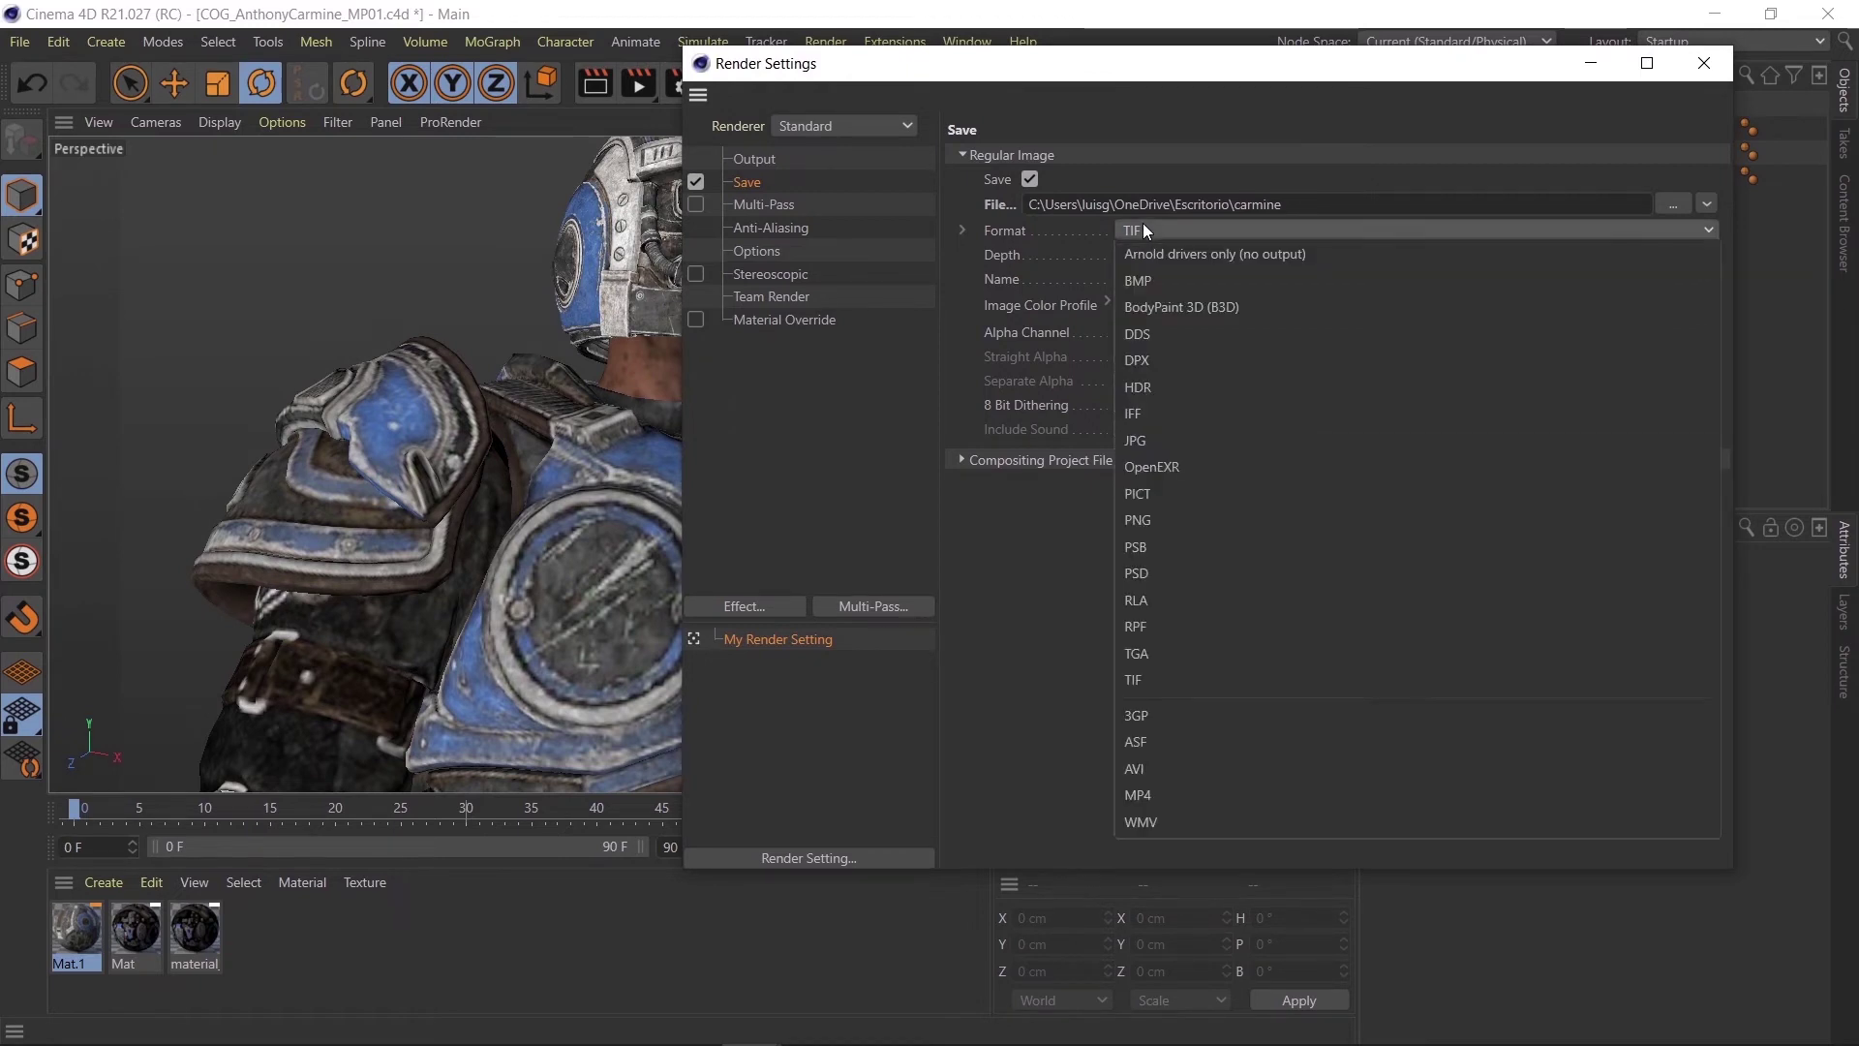
{"action": "left_click", "coordinate": [1135, 523]}
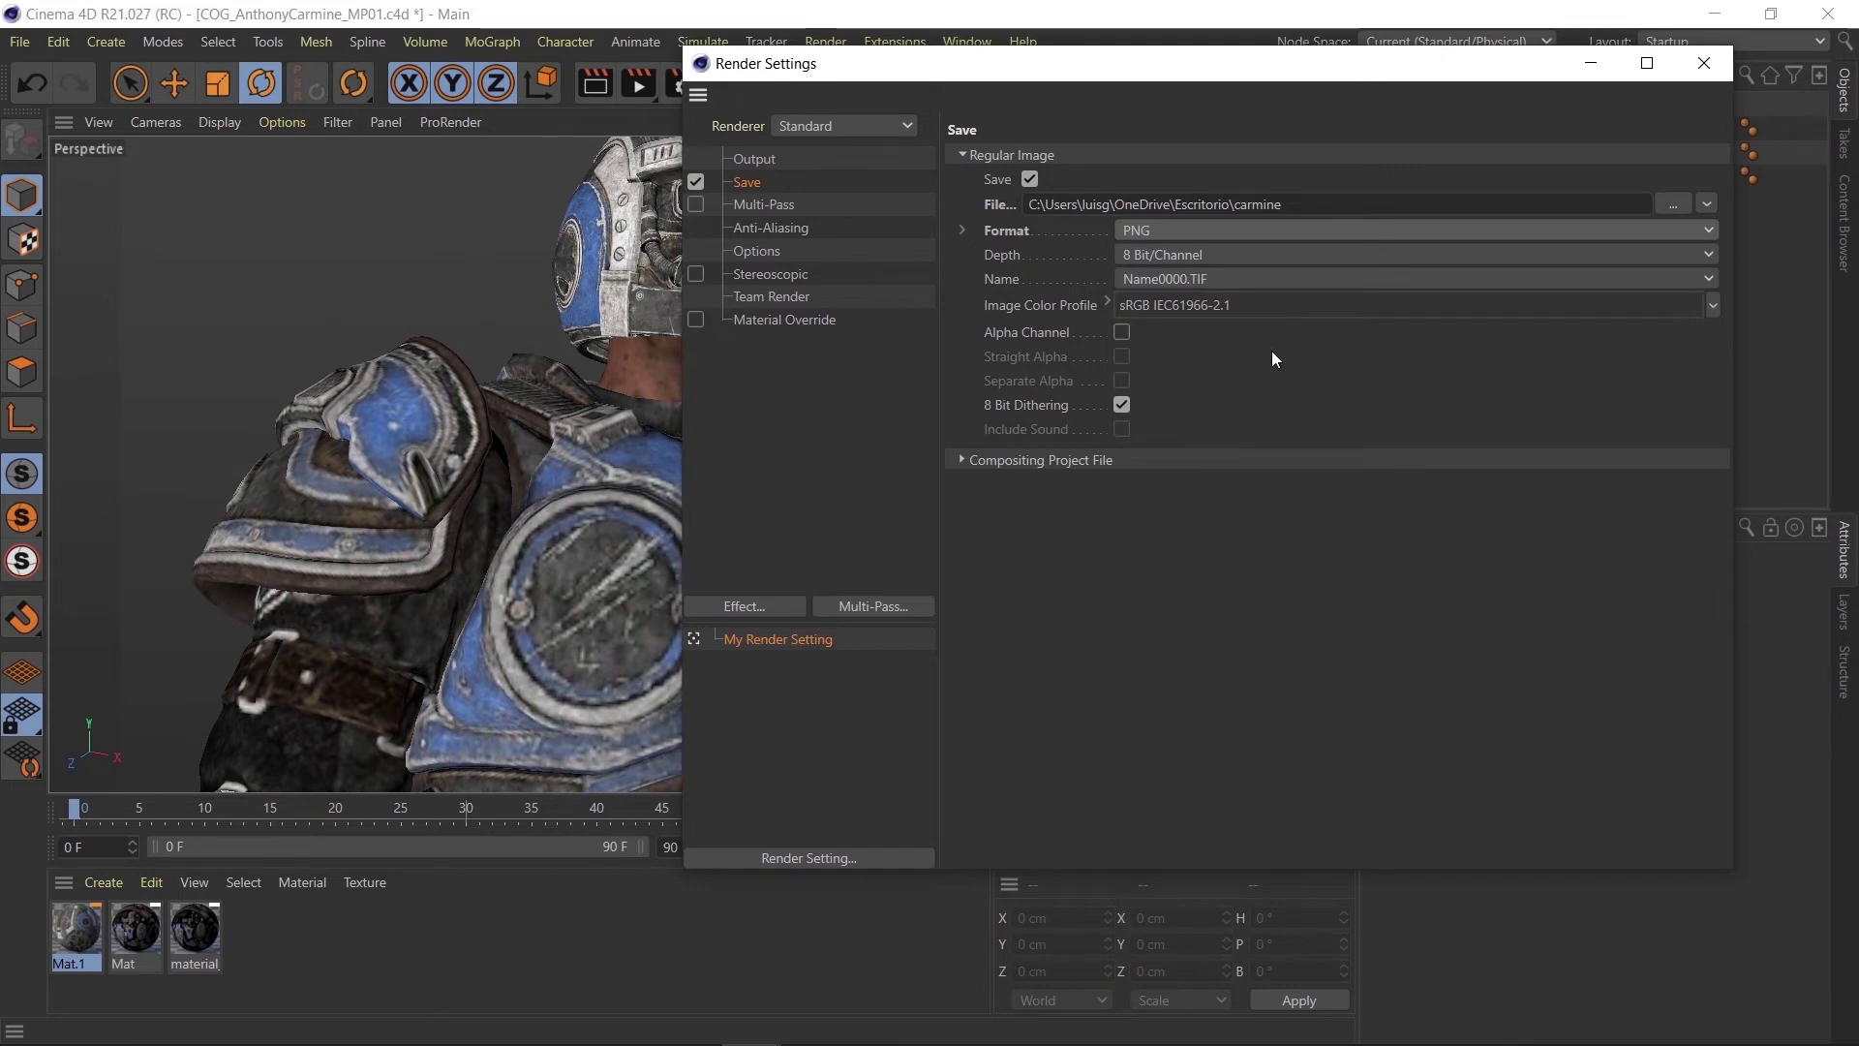
{"action": "left_click", "coordinate": [1121, 332]}
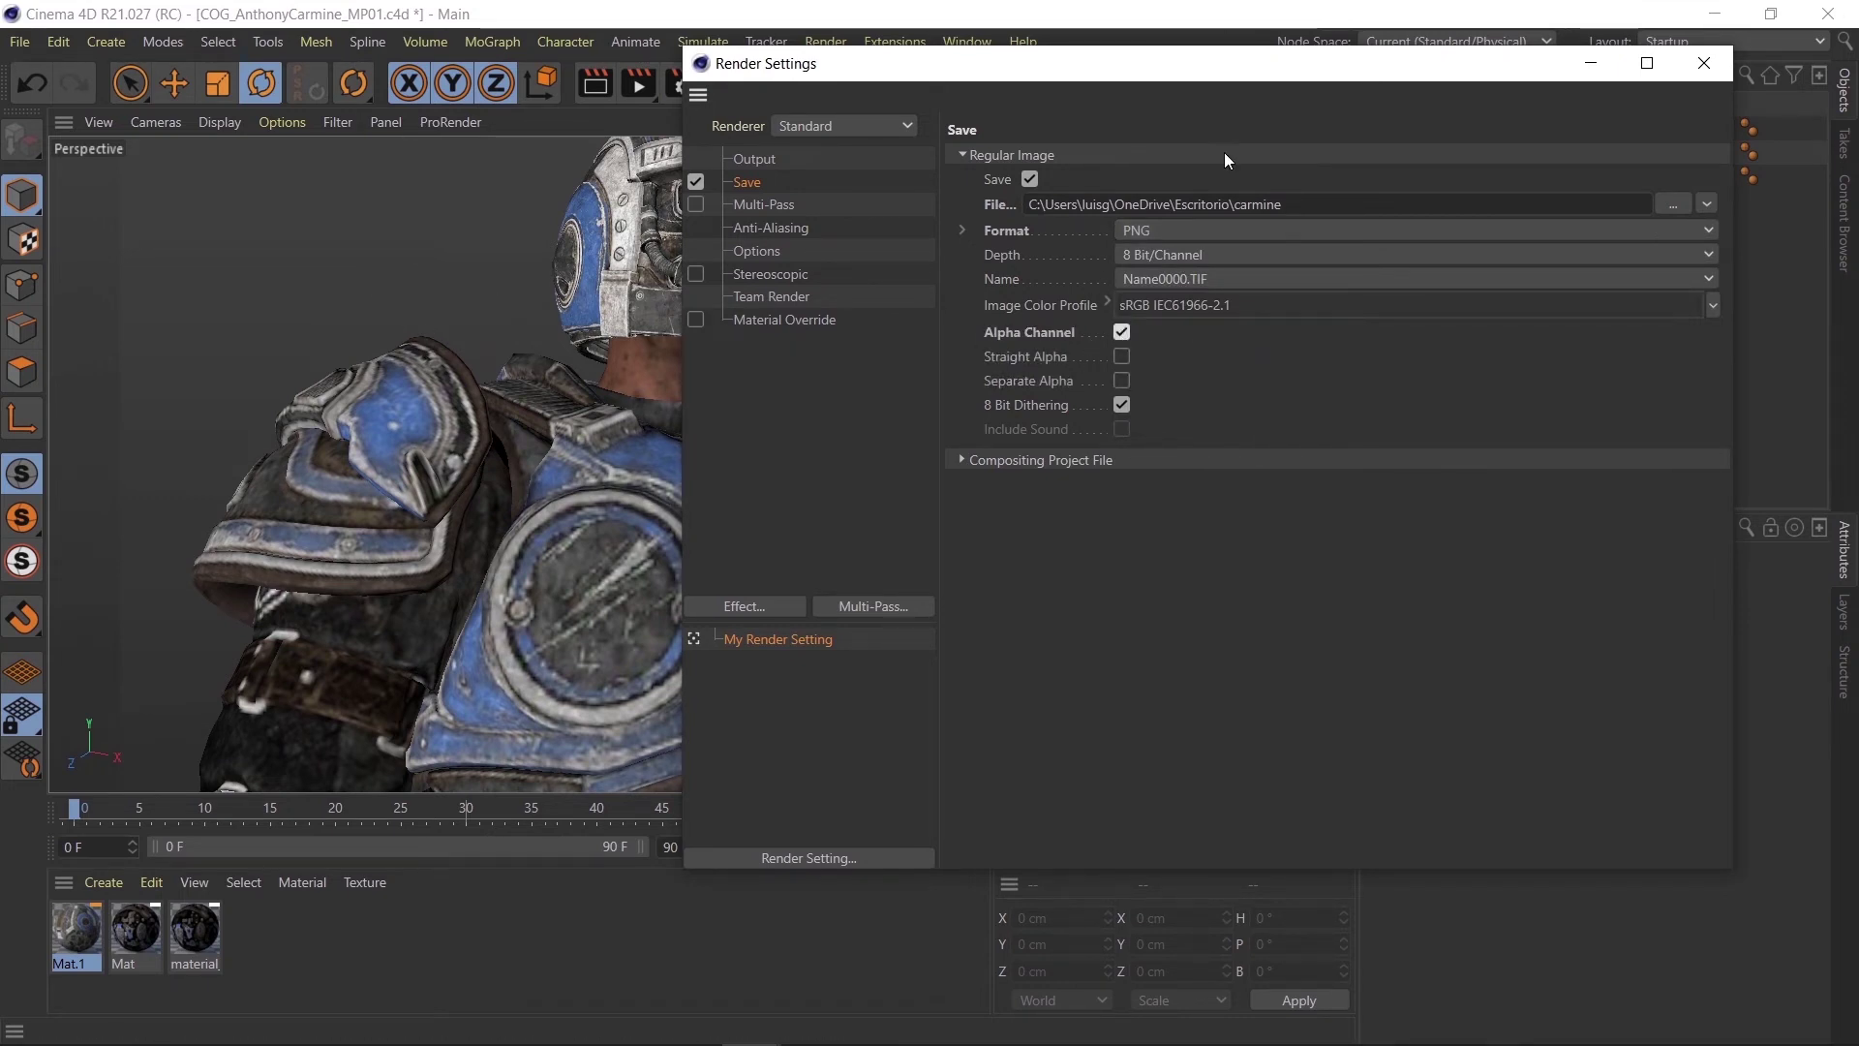
{"action": "left_click", "coordinate": [1706, 62]}
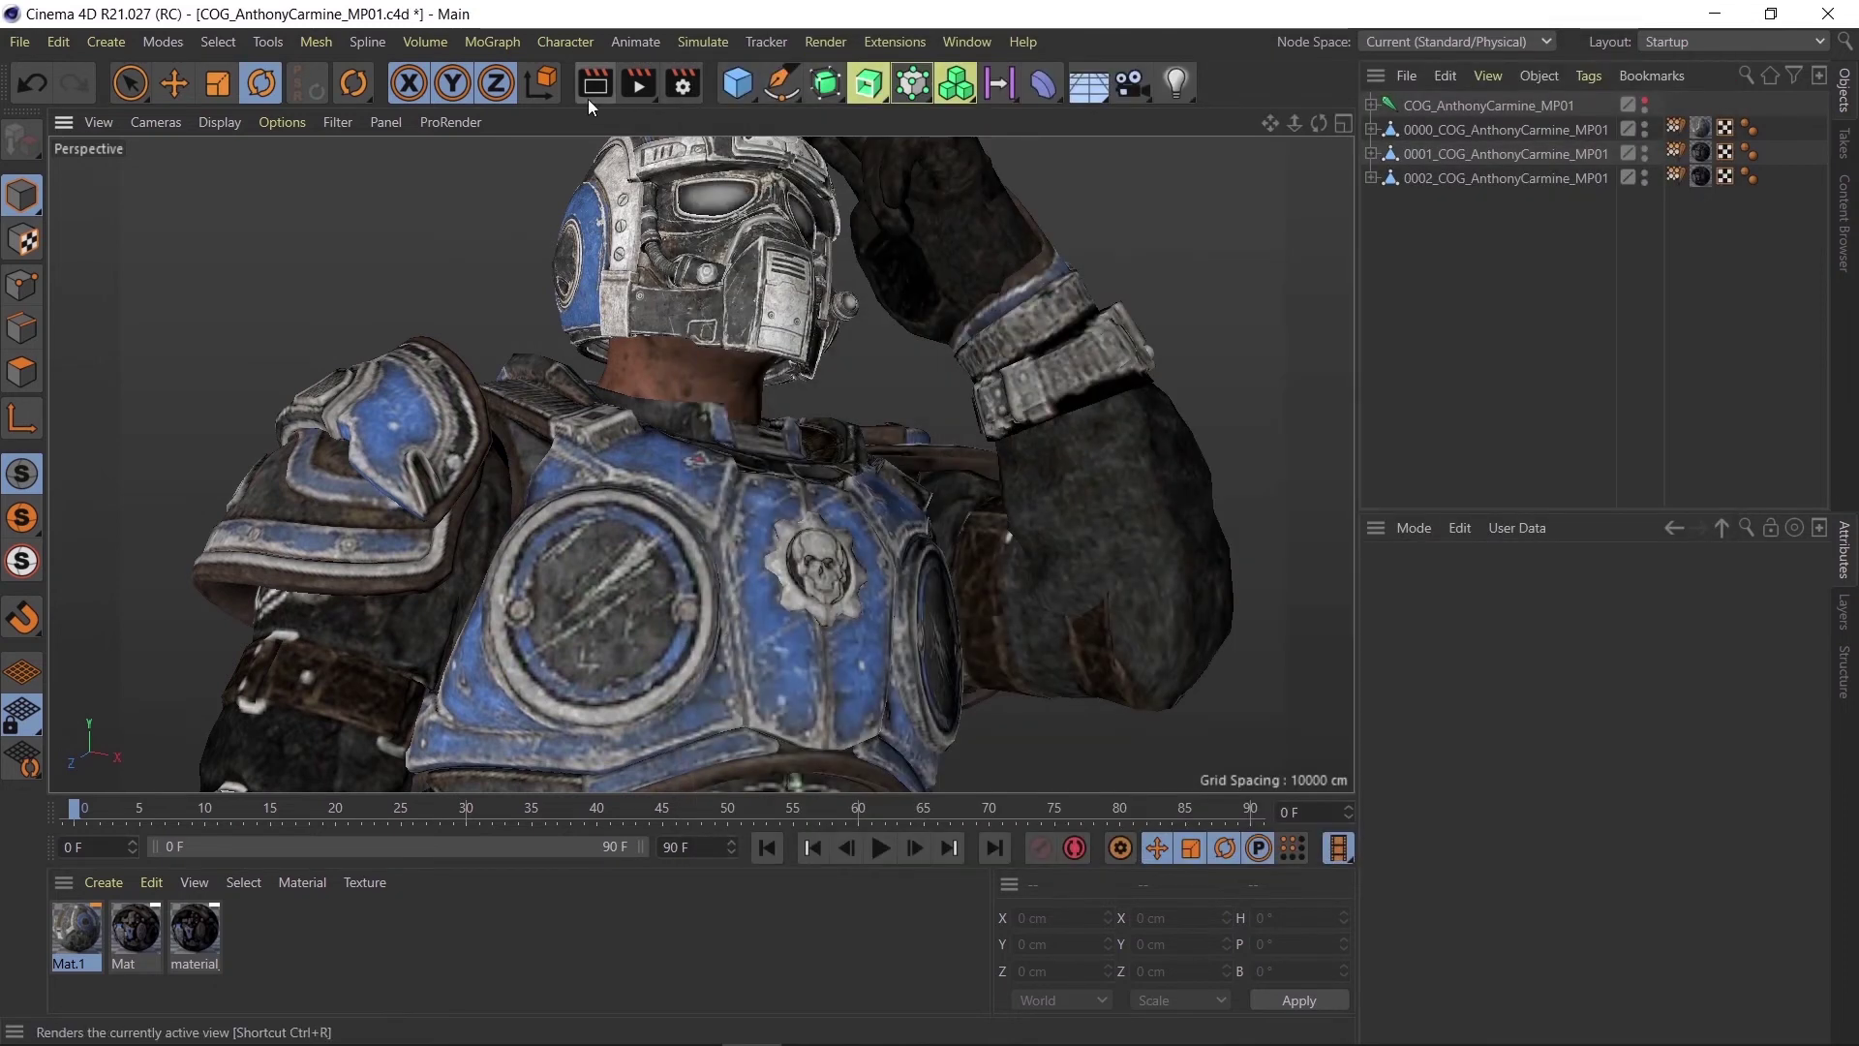
Render the scene to the Picture Viewer as carmine.png, then close the viewer.
{"action": "left_click", "coordinate": [638, 87]}
{"action": "scroll", "coordinate": [891, 335], "scroll_direction": "down", "scroll_amount": 2}
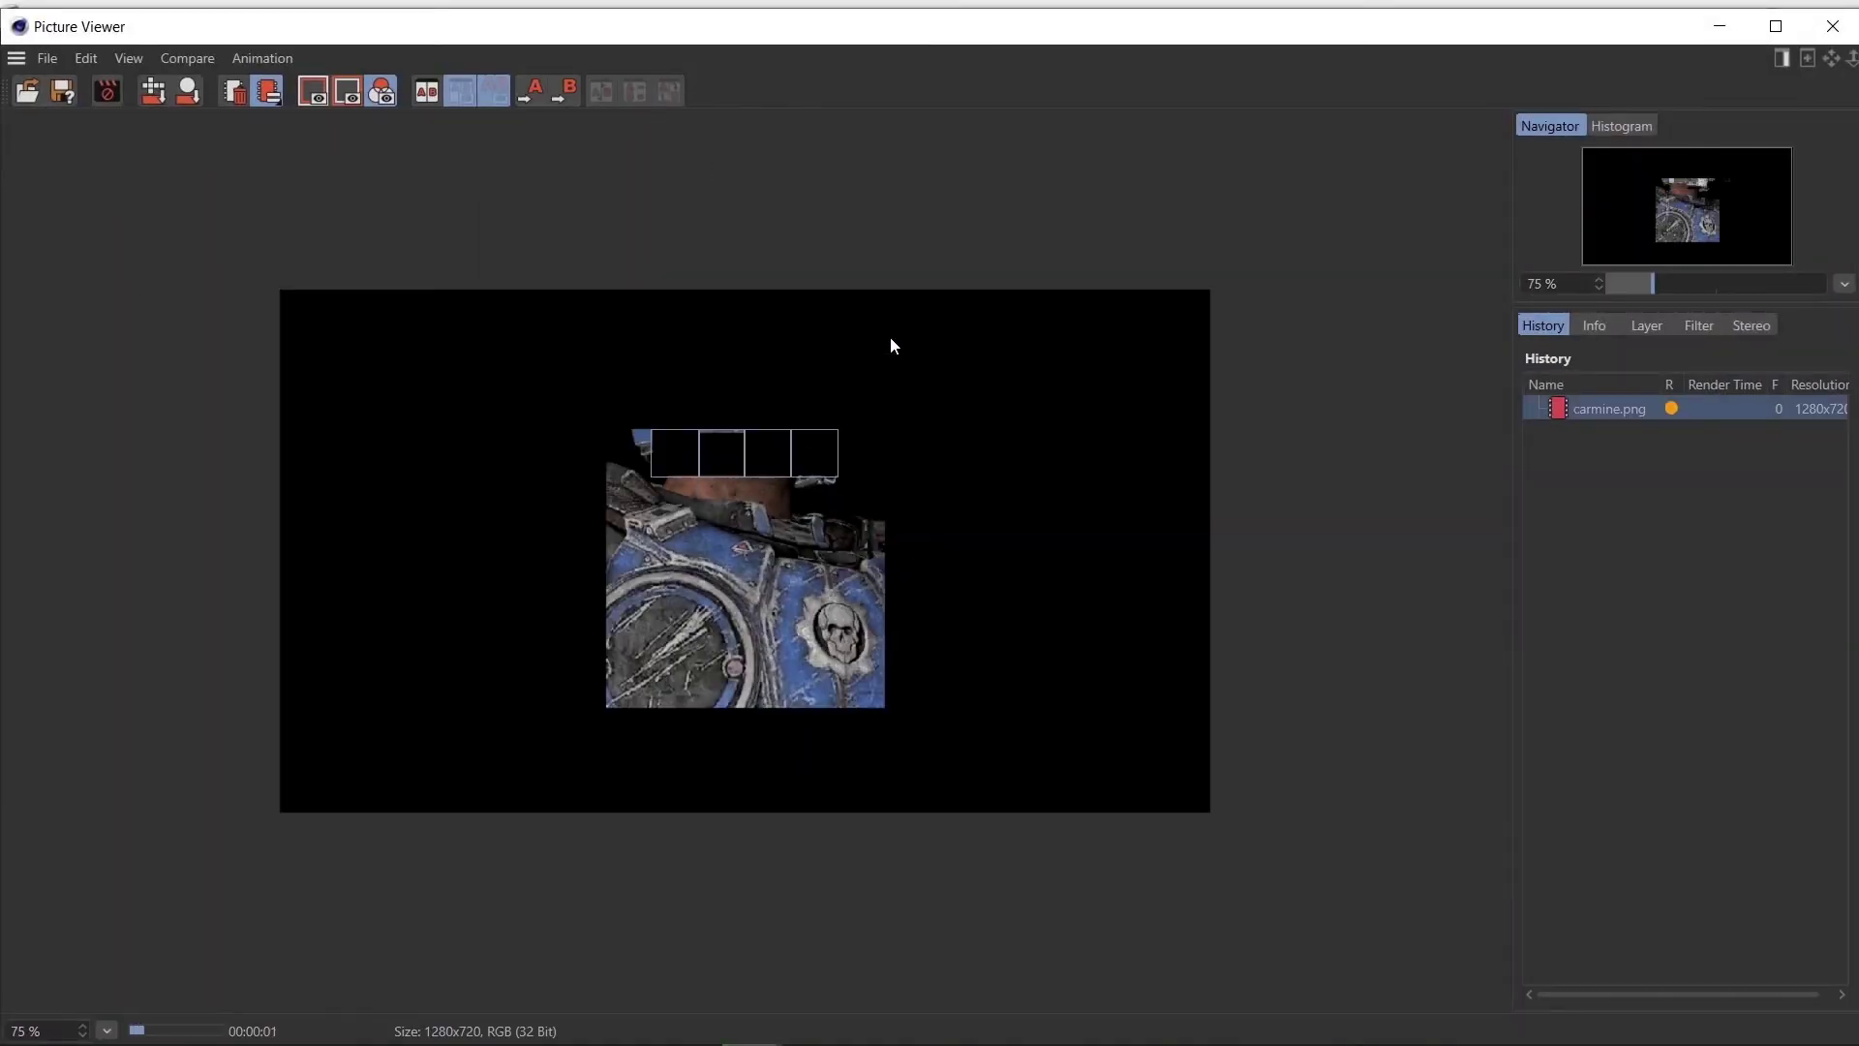
{"action": "scroll", "coordinate": [888, 341], "scroll_direction": "up", "scroll_amount": 1}
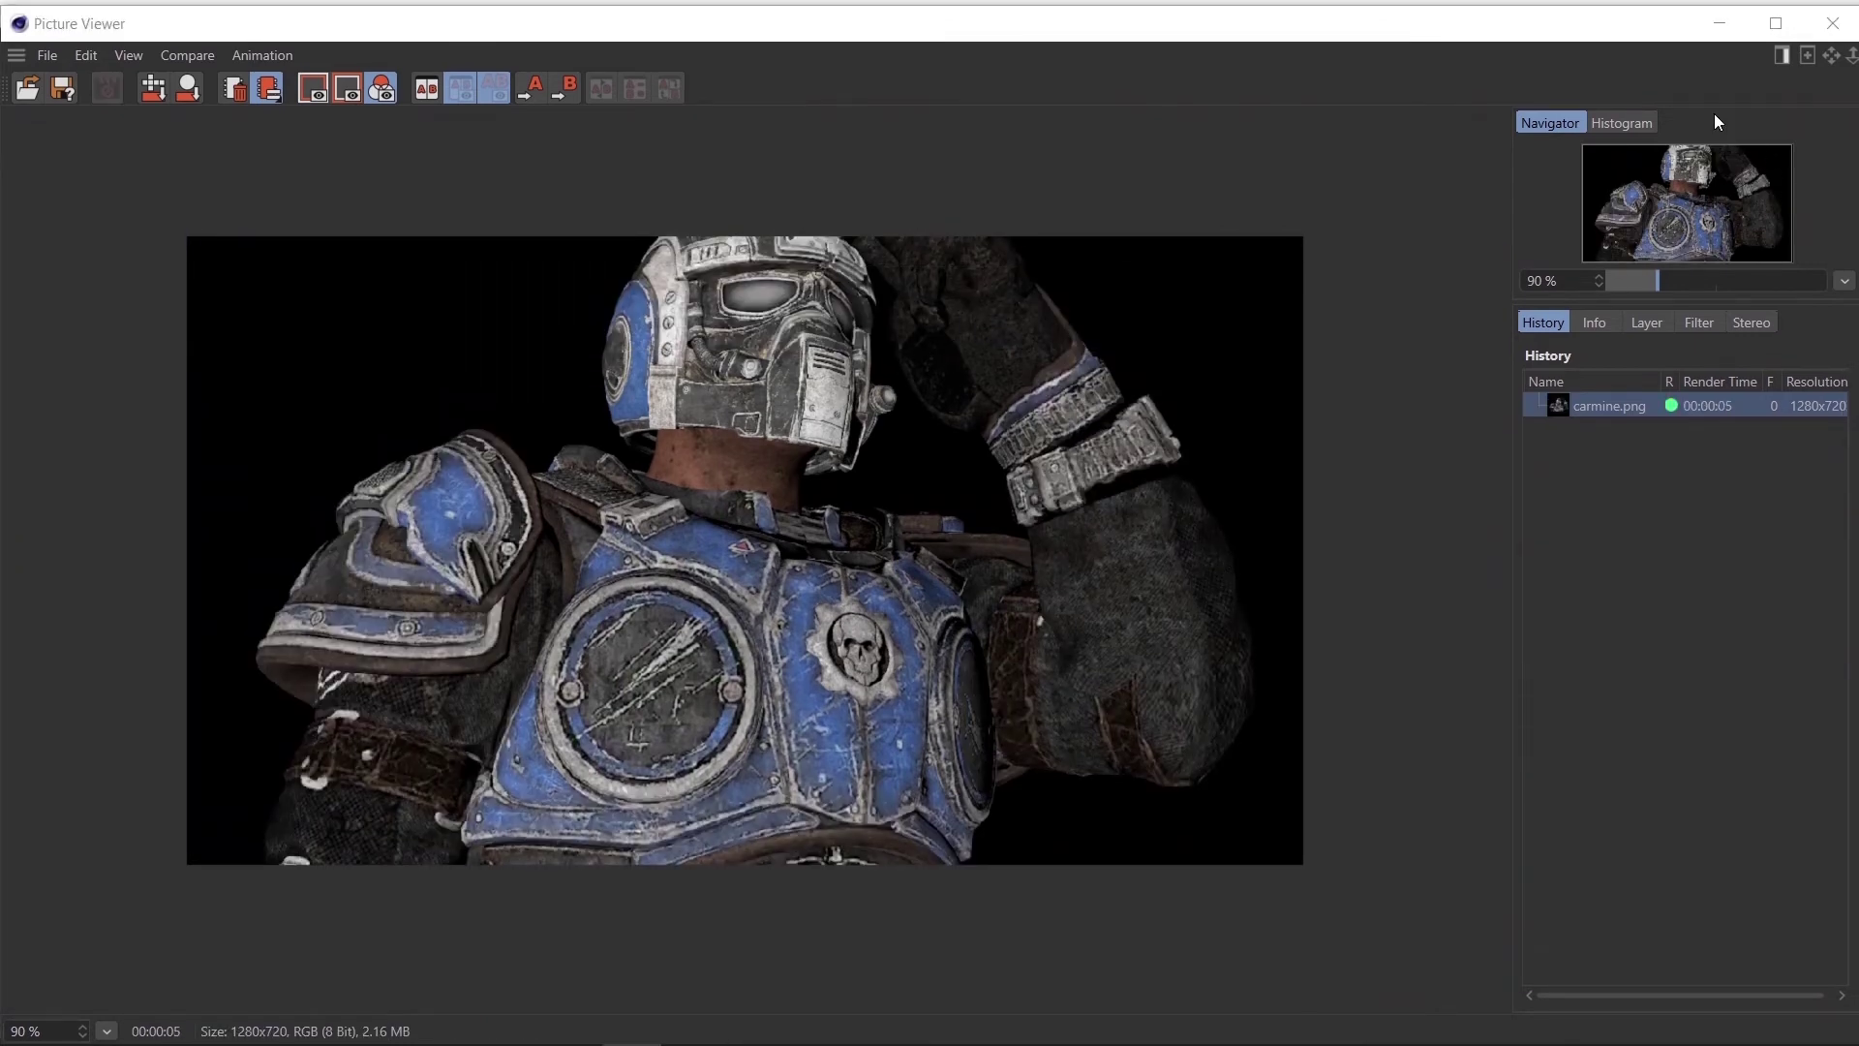
{"action": "left_click", "coordinate": [1840, 35]}
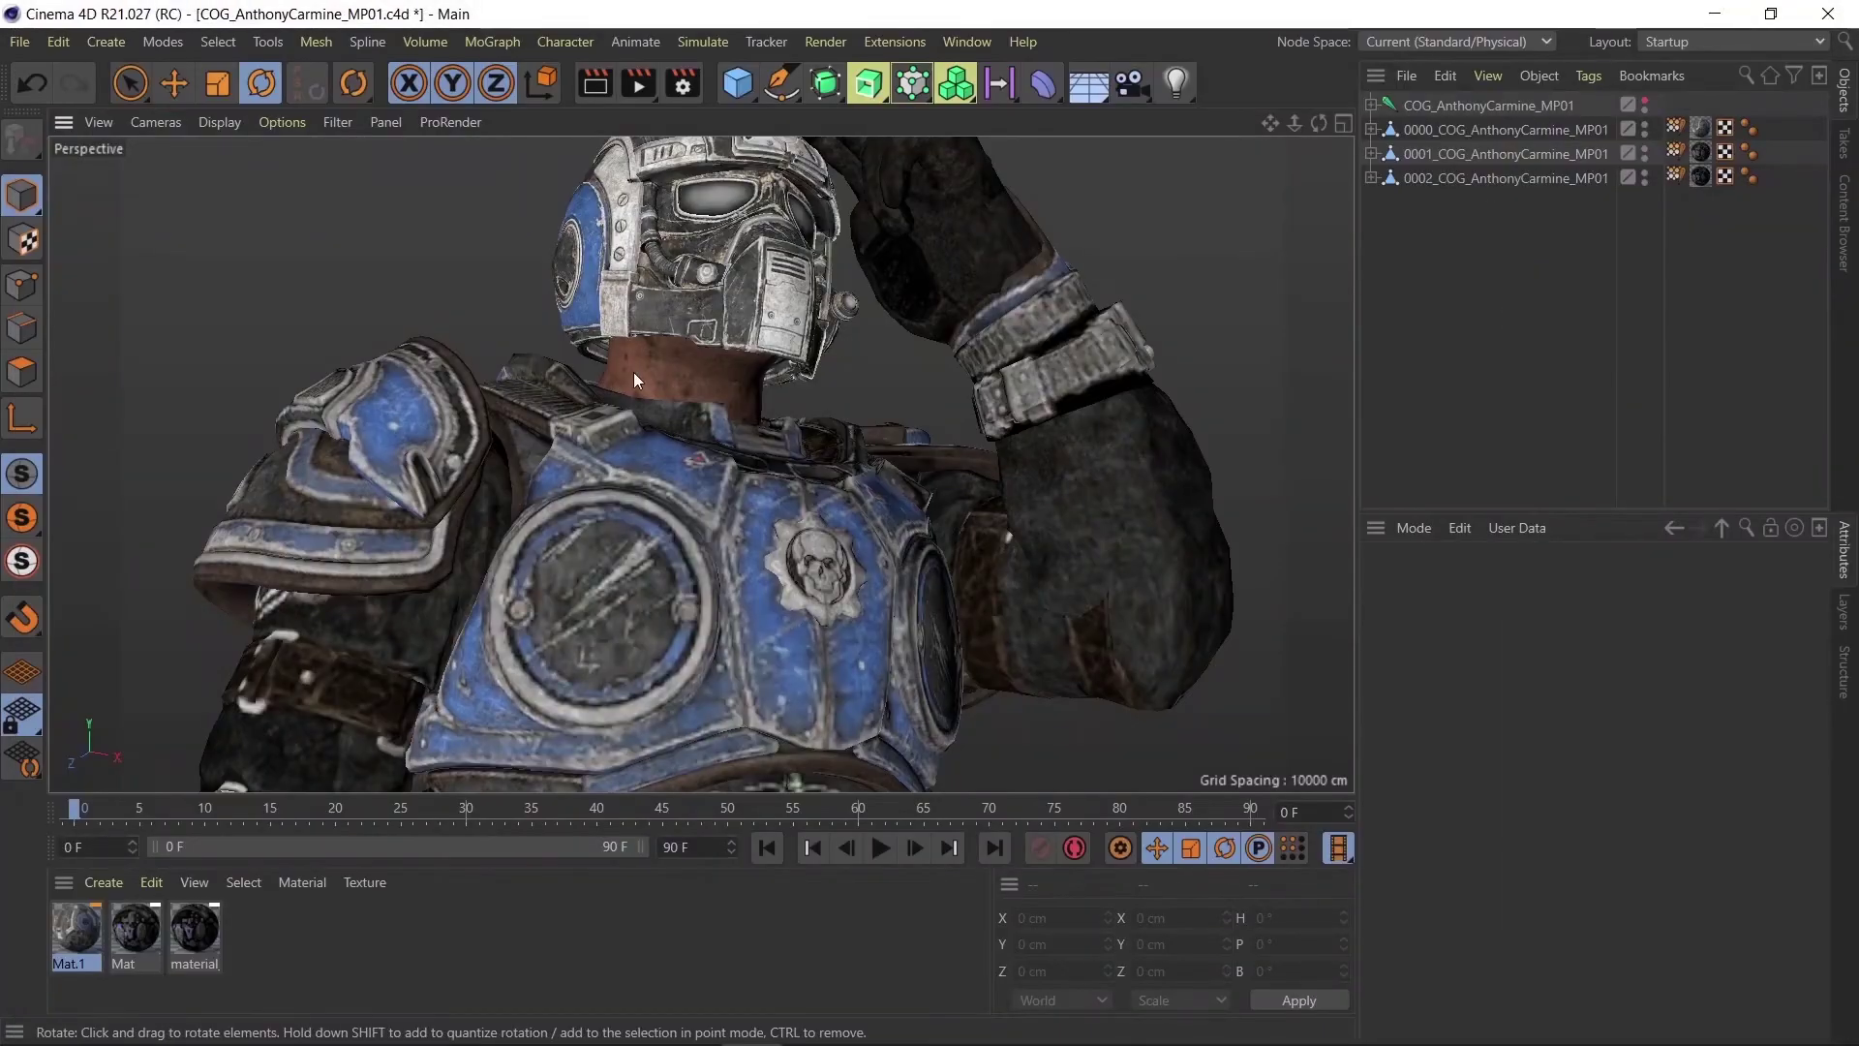
Minimize Cinema 4D, open carmine.png from the desktop, and restore and reposition the Photos window.
{"action": "left_click", "coordinate": [1716, 13]}
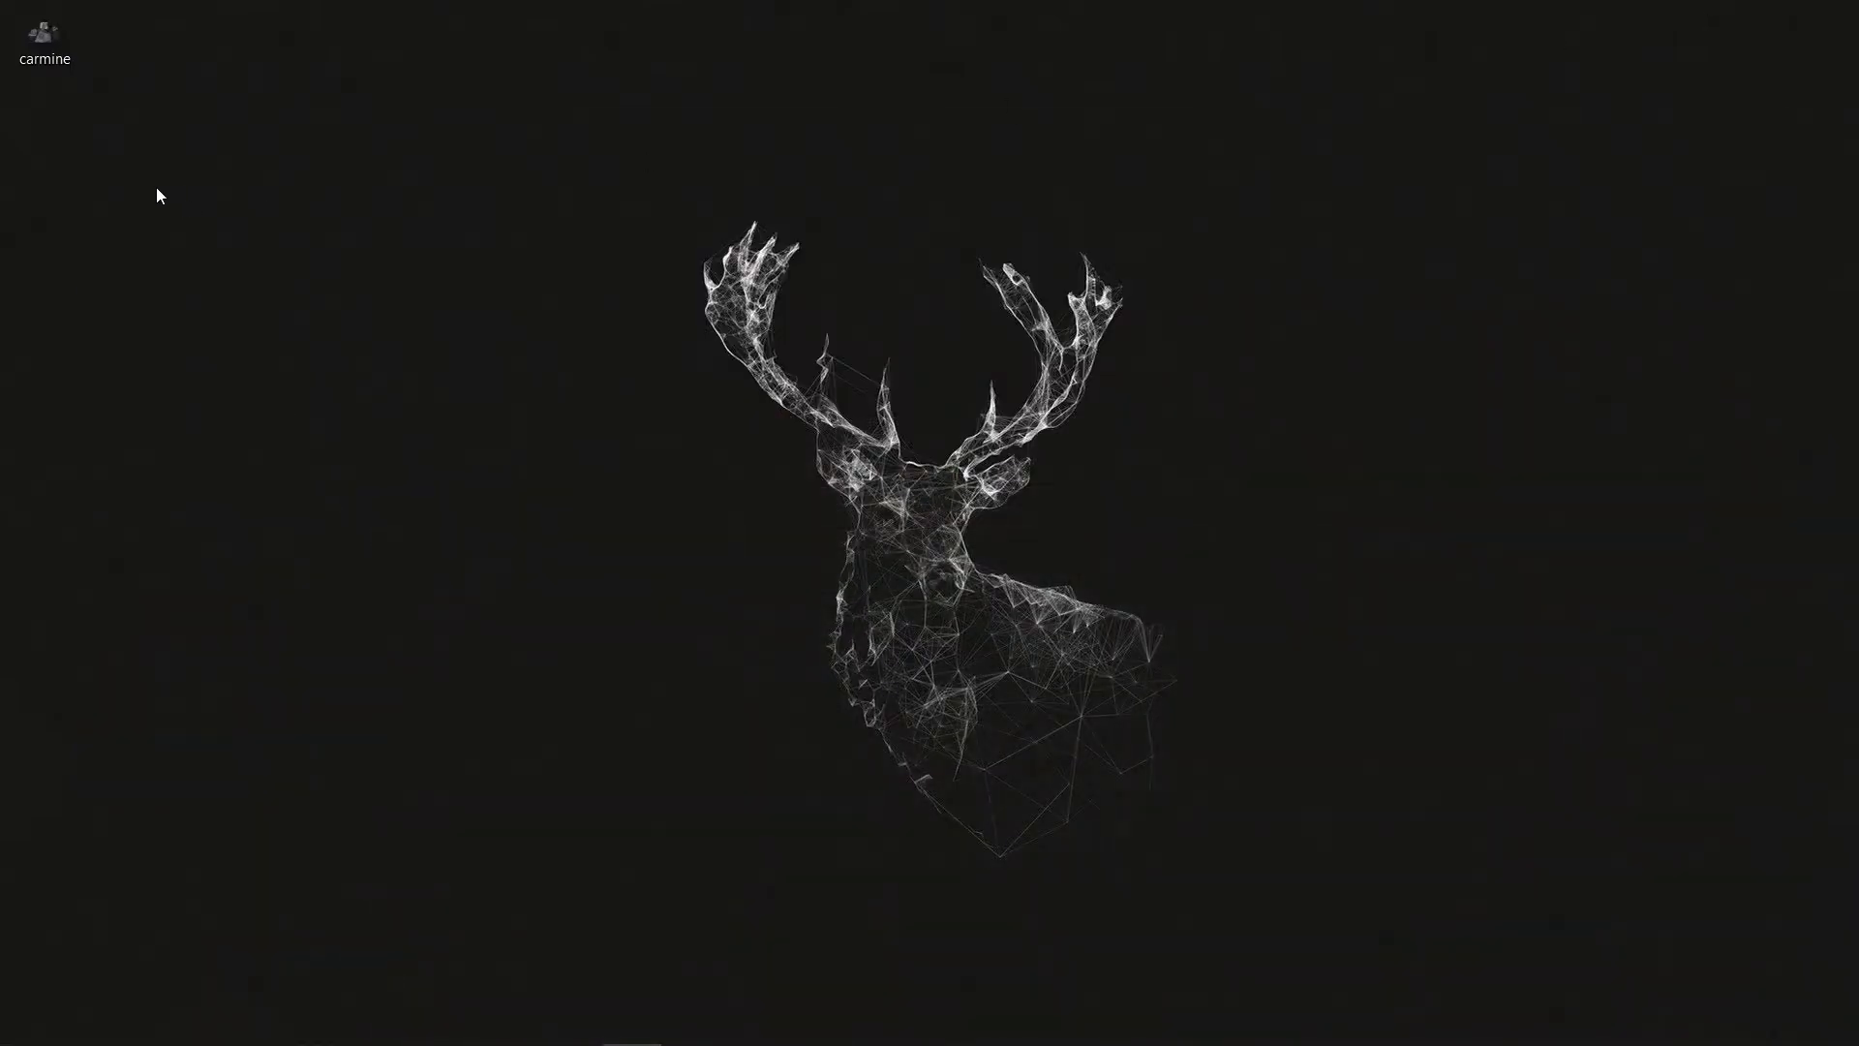
{"action": "double_click", "coordinate": [45, 33]}
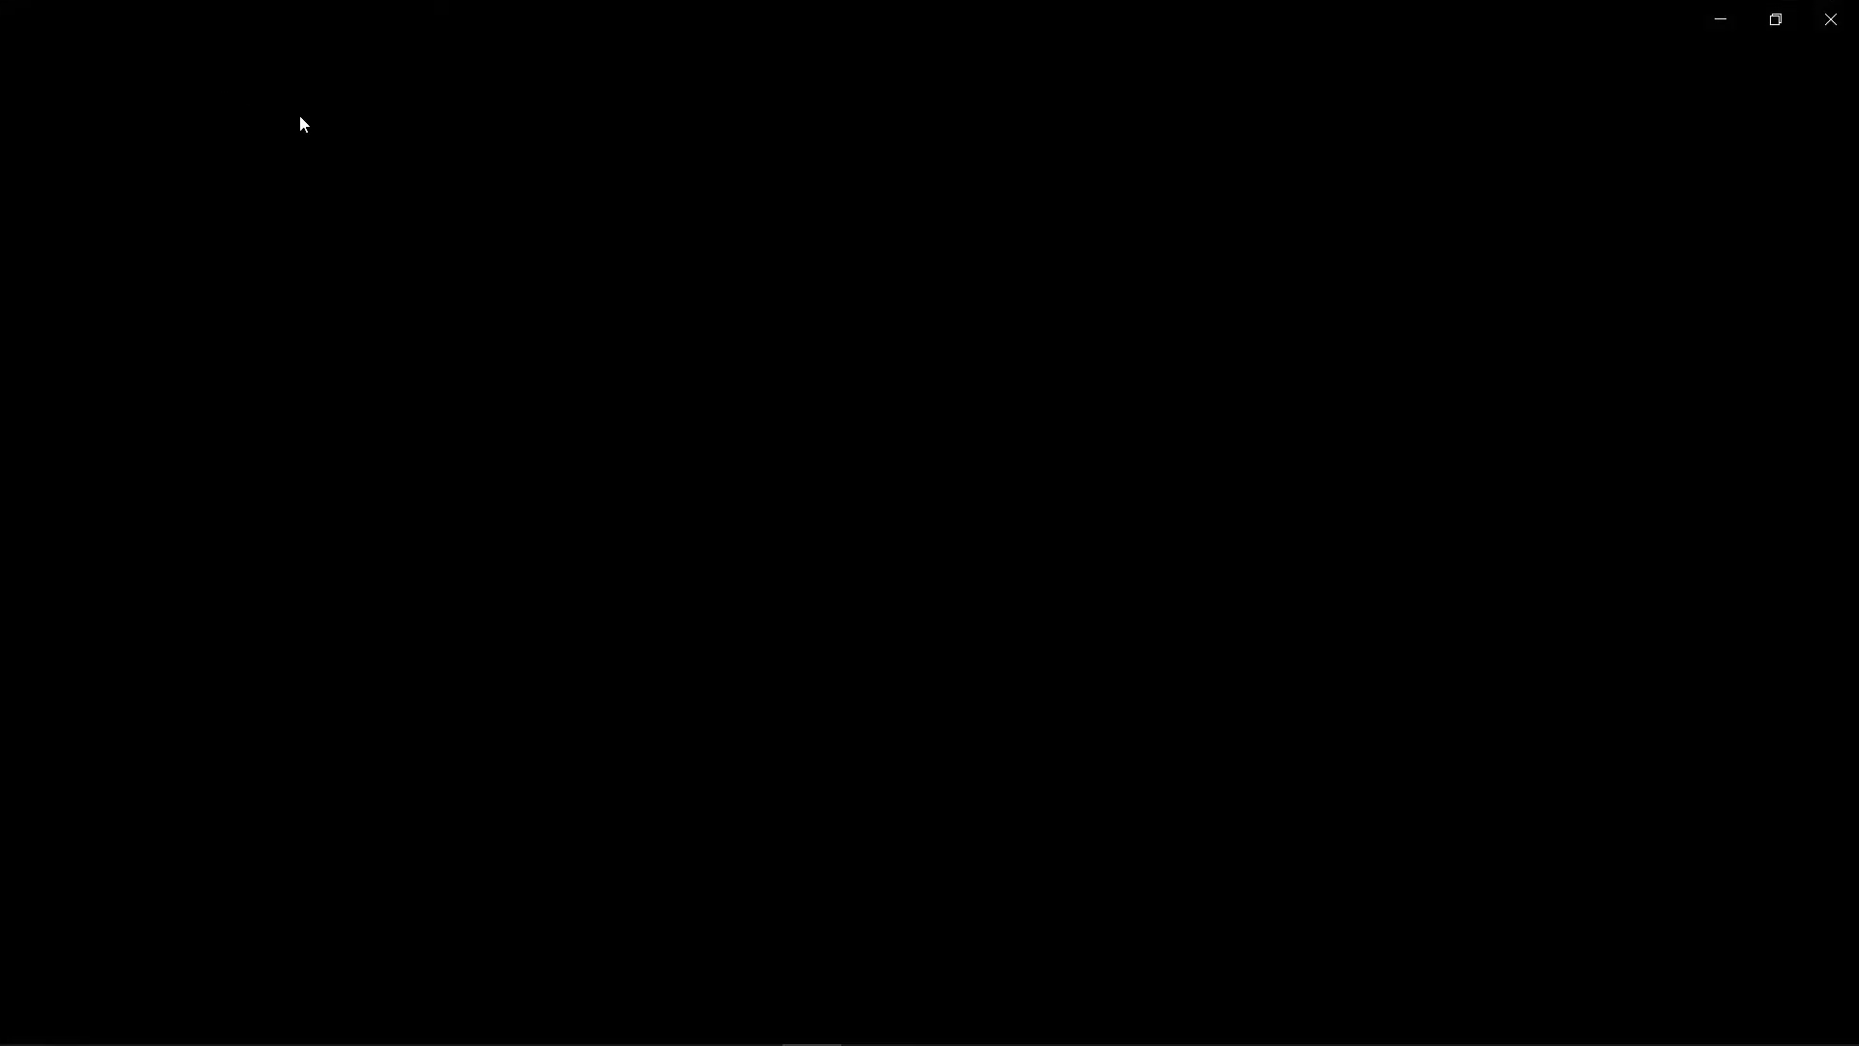
{"action": "left_click", "coordinate": [1780, 19]}
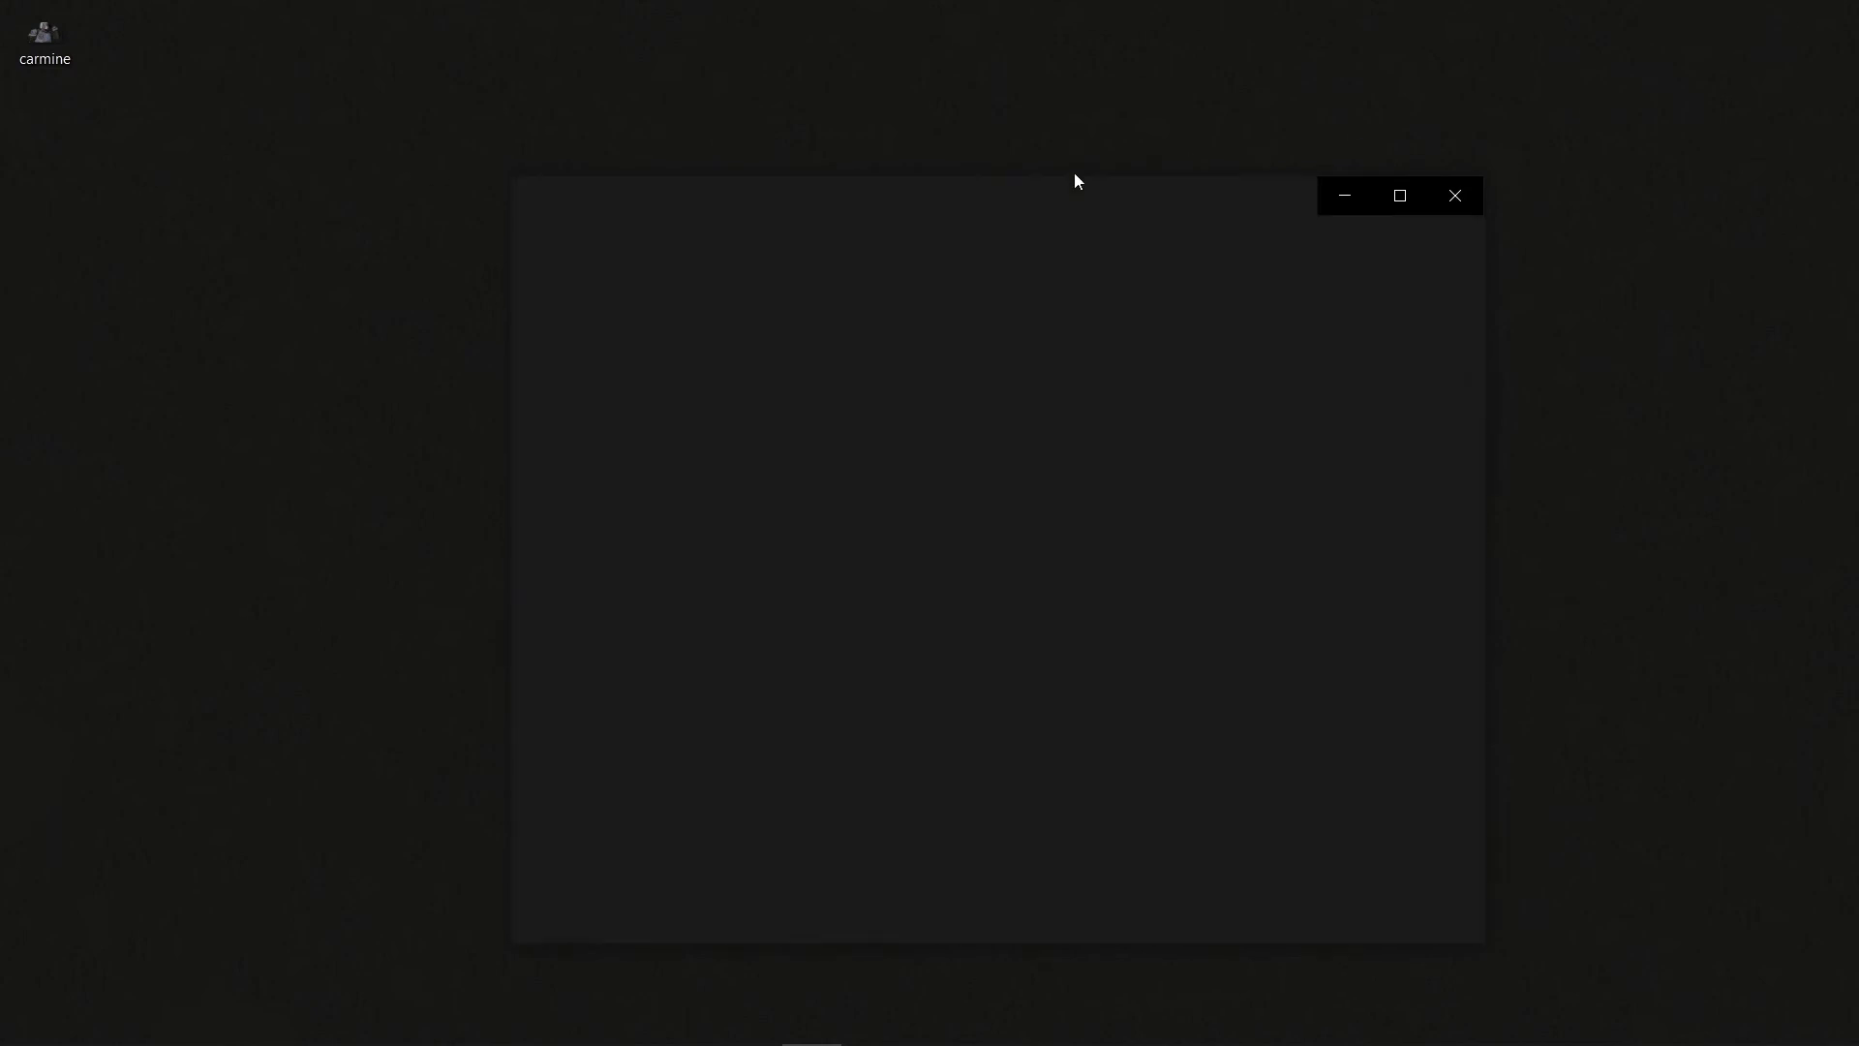
{"action": "left_click_drag", "start_coordinate": [1036, 189], "coordinate": [995, 97]}
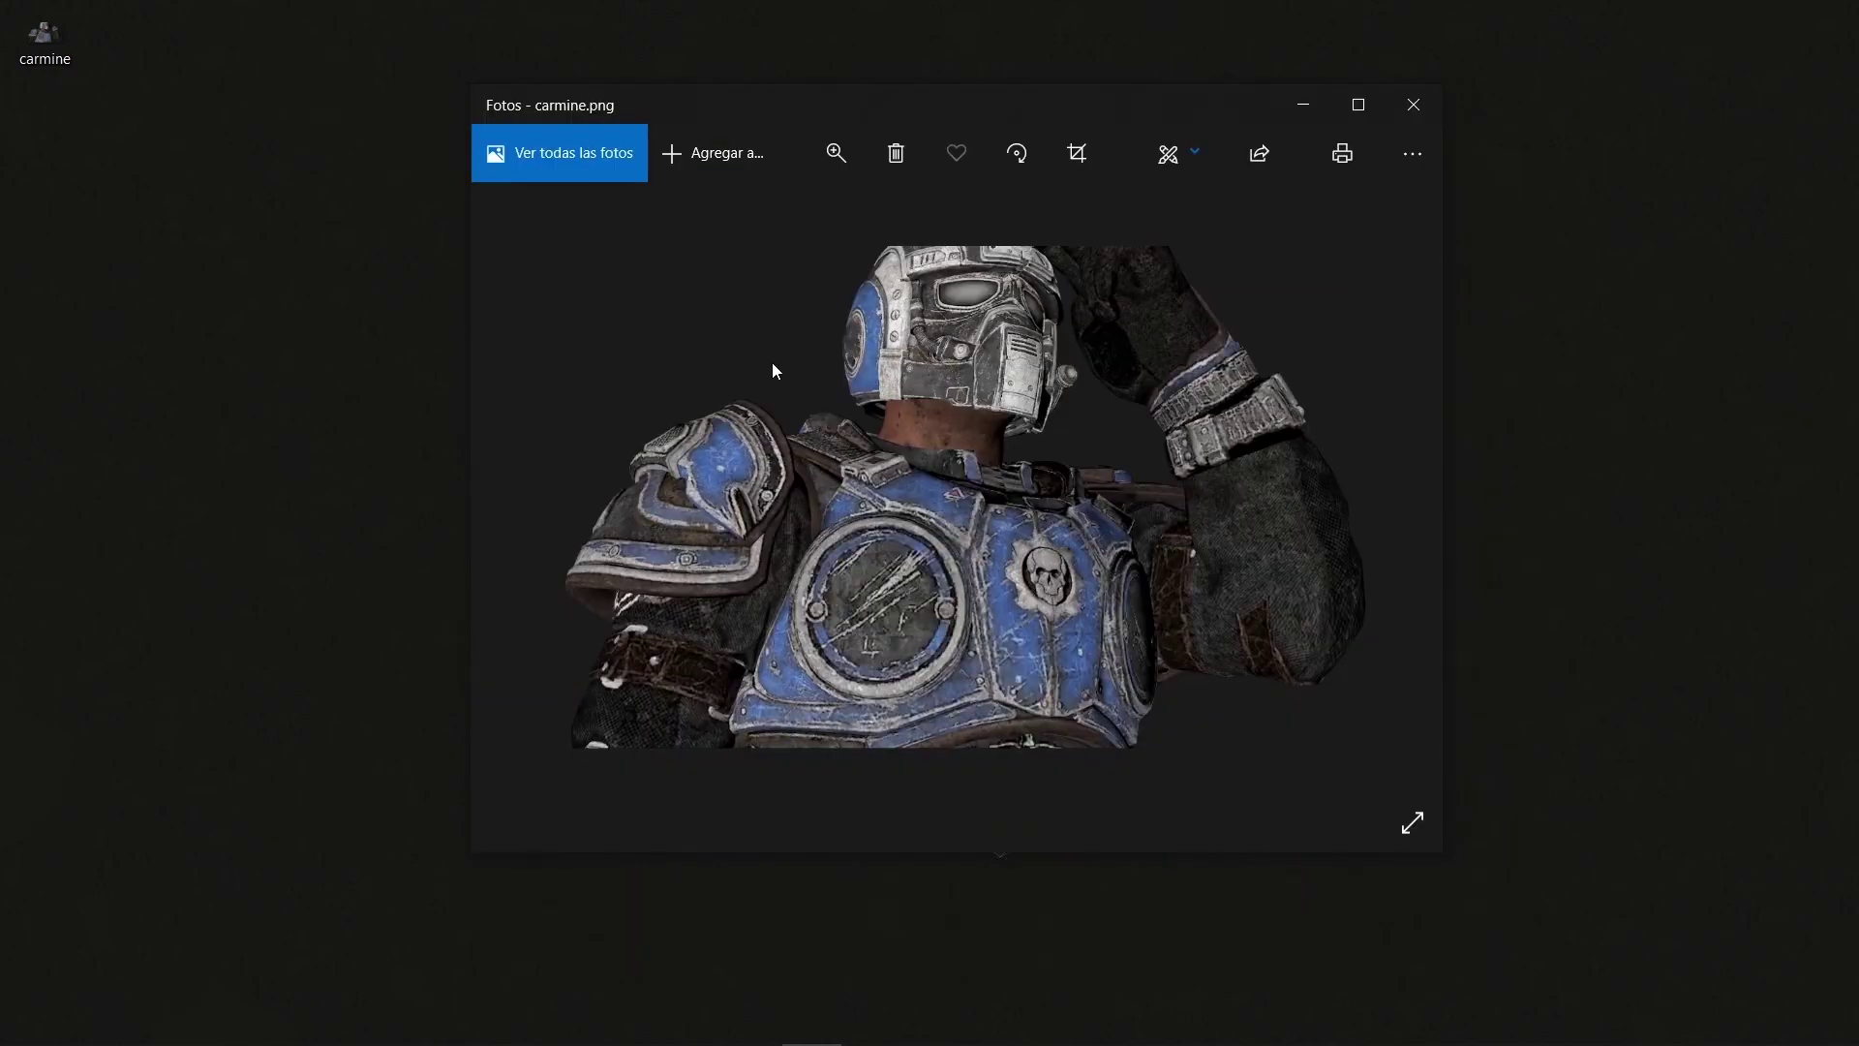